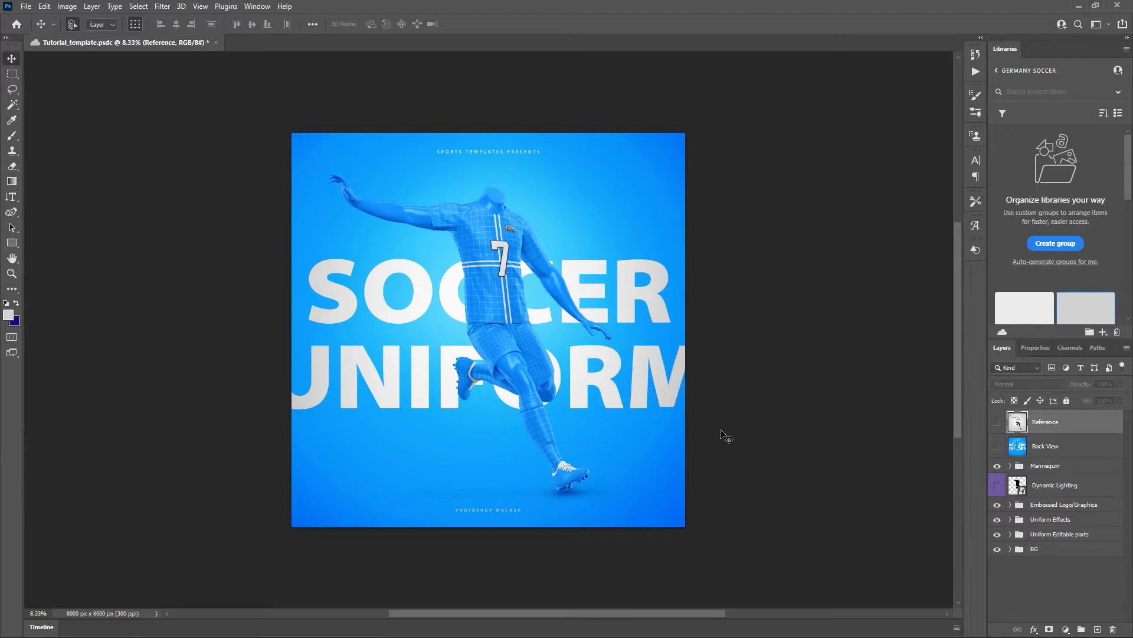
Preview the Reference and Back View layers, hide them again, and look through the Germany Soccer library assets.
click(997, 422)
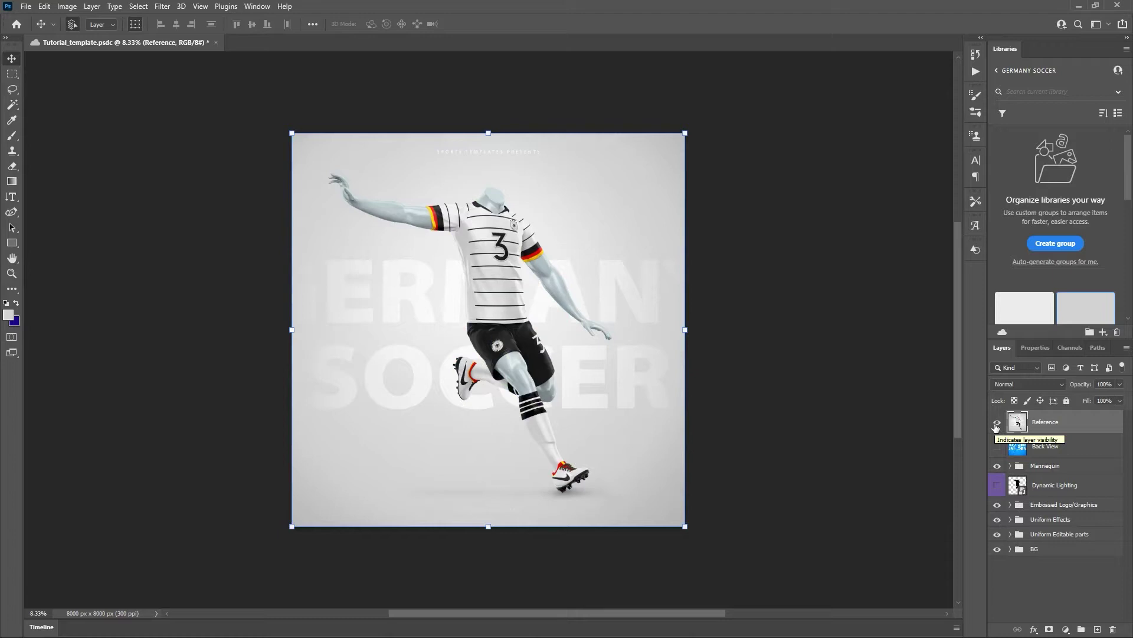
click(996, 424)
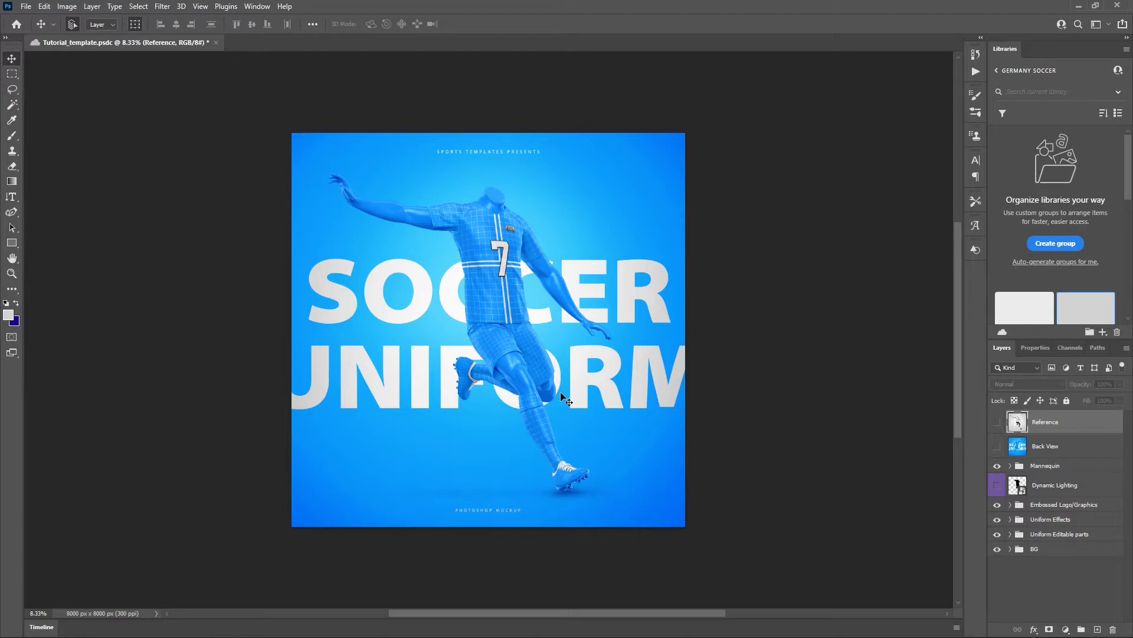
click(997, 447)
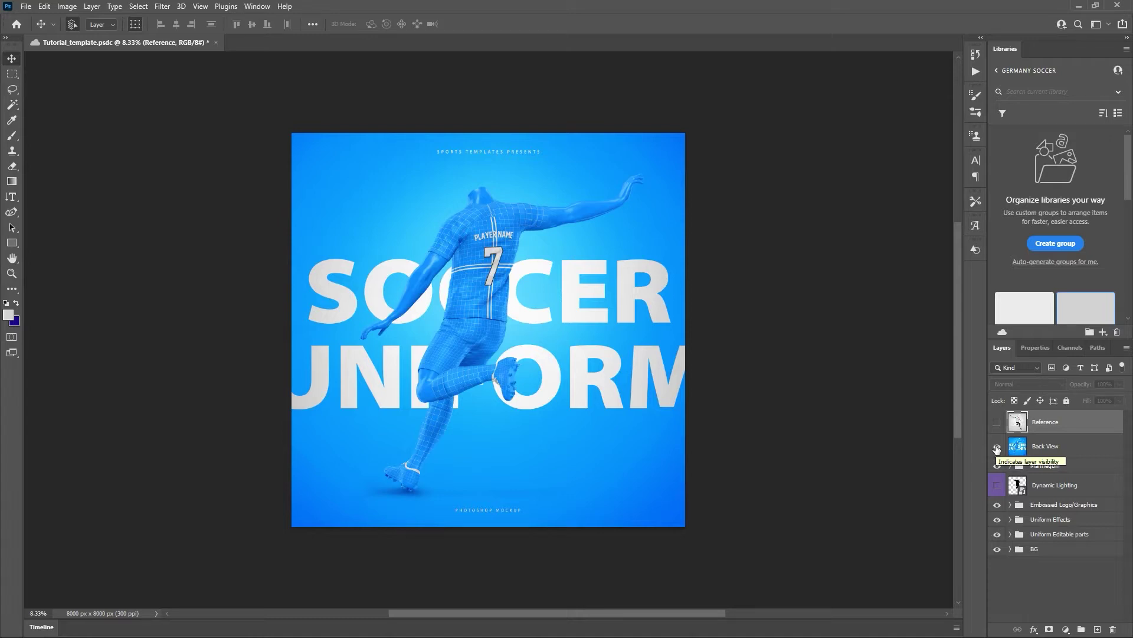
click(997, 447)
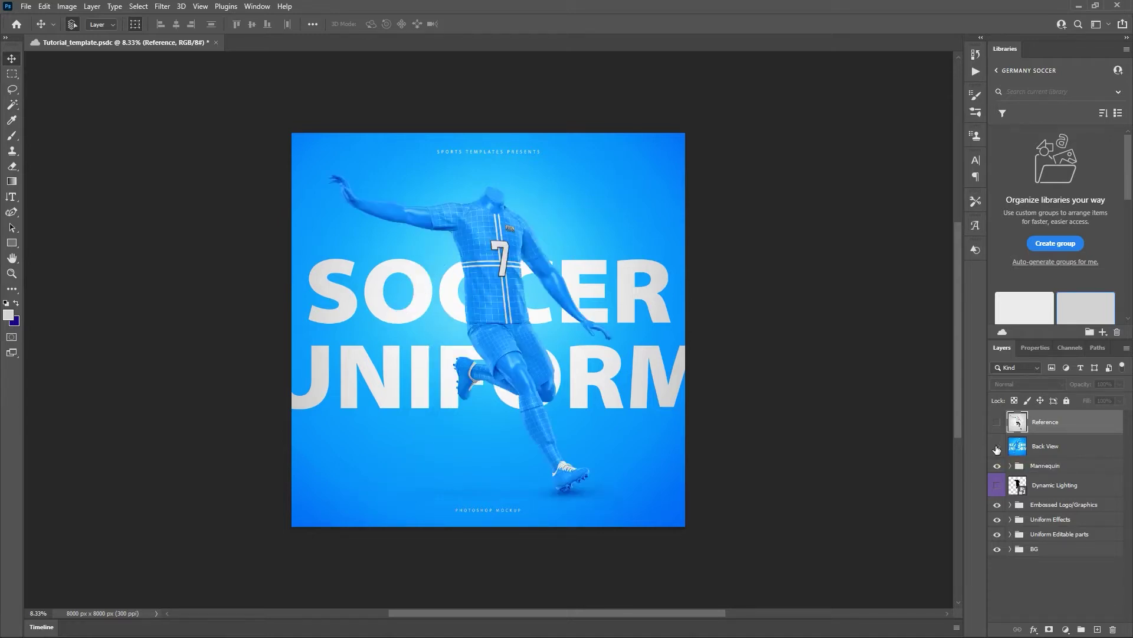
scroll(1043, 204, down, 2)
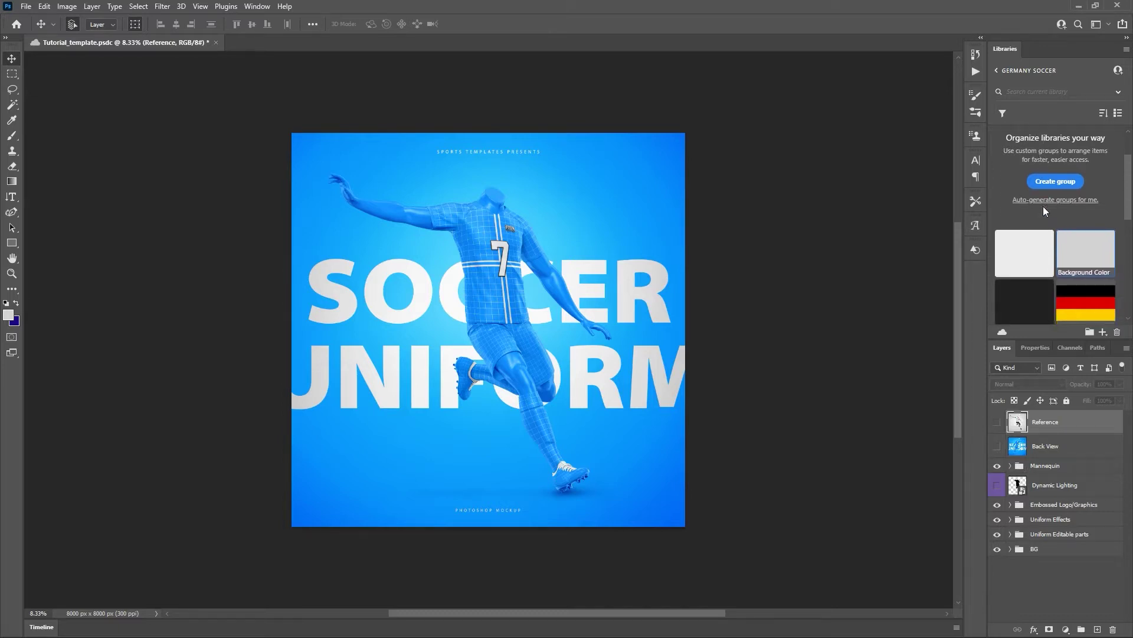
scroll(1043, 207, down, 2)
scroll(1053, 218, down, 3)
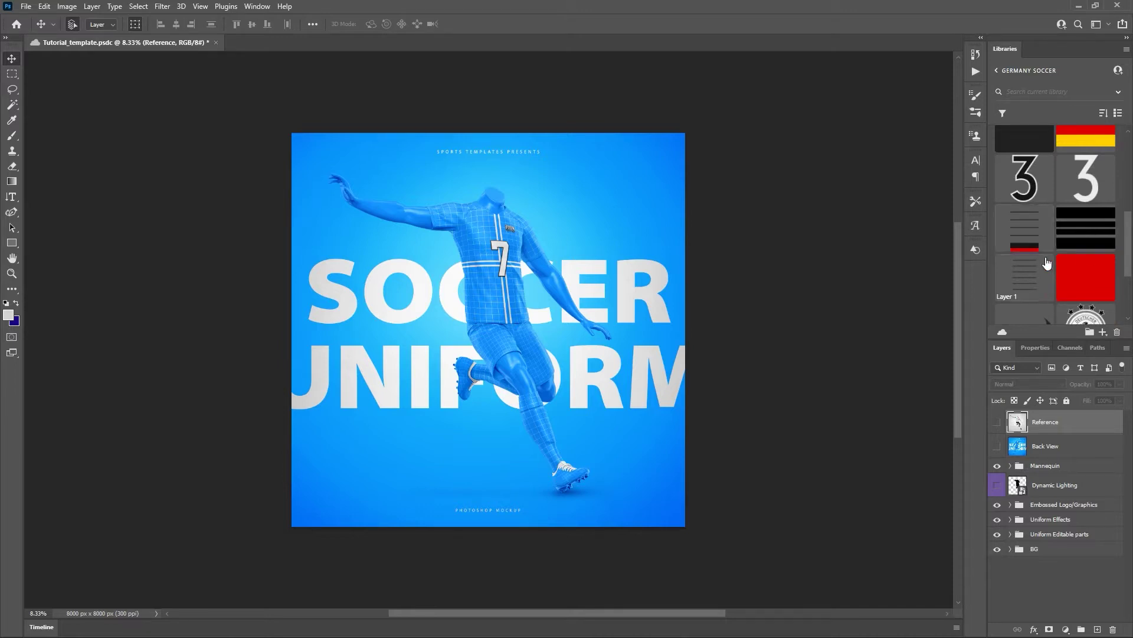
click(997, 423)
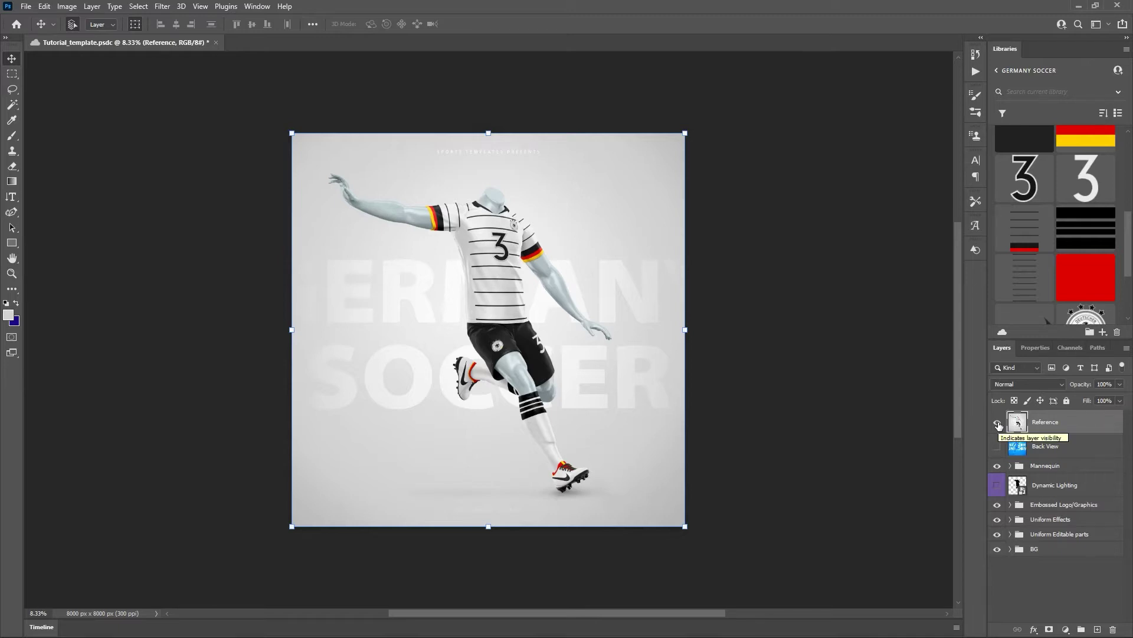
click(997, 422)
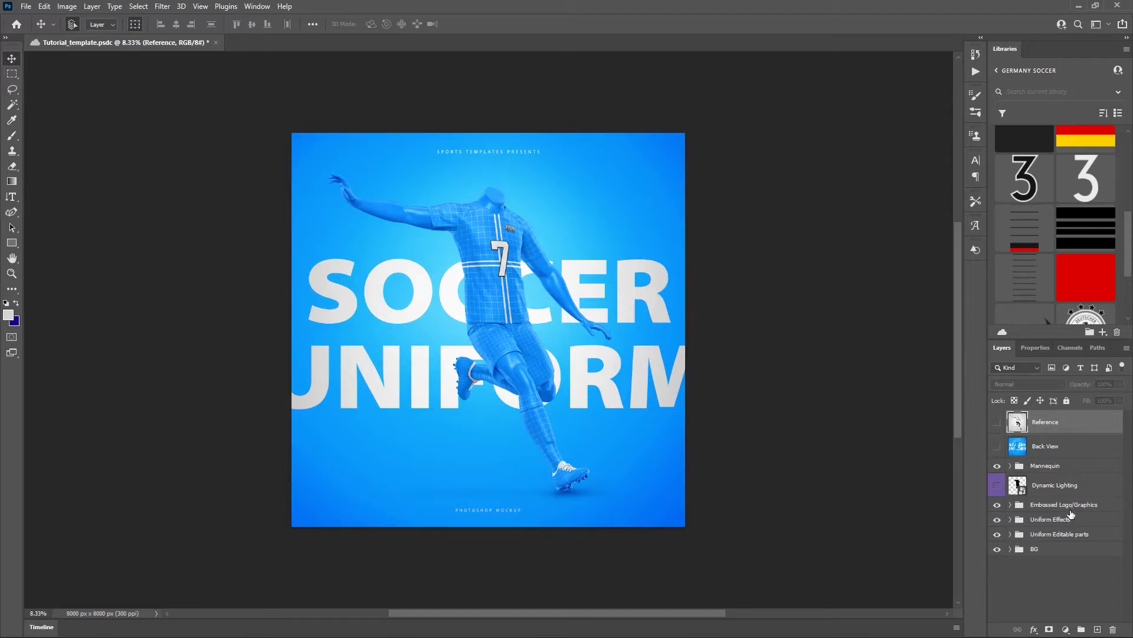
Recolor the BG color layer in the BG group with the library's Background Color swatch.
click(1010, 549)
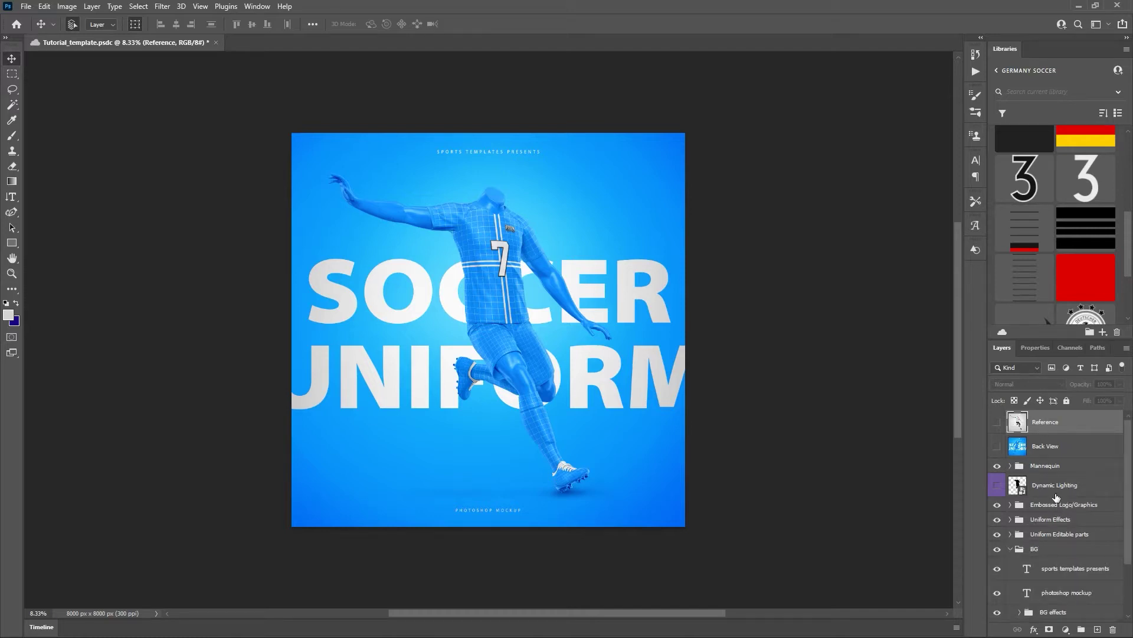
scroll(1070, 506, down, 1)
scroll(1070, 507, down, 2)
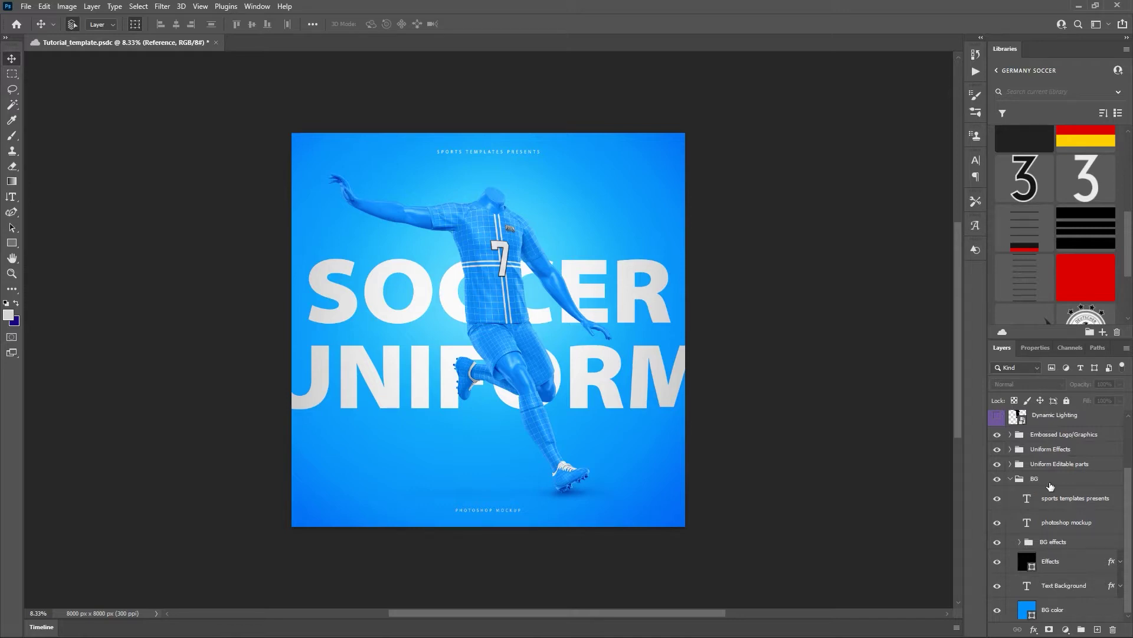
click(1051, 609)
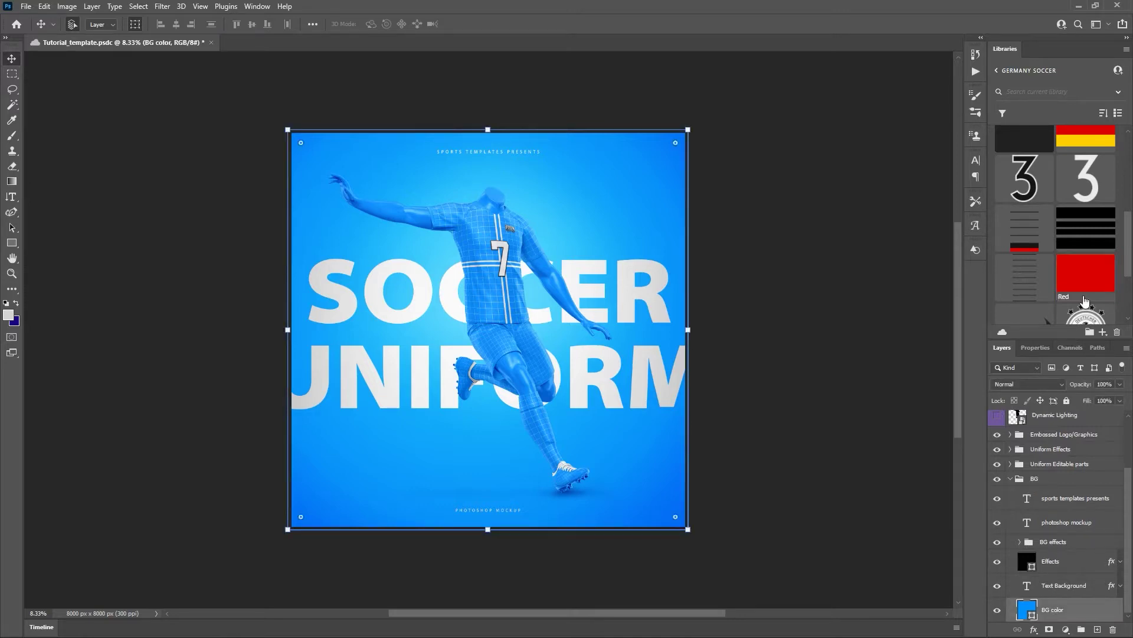
scroll(1070, 252, down, 1)
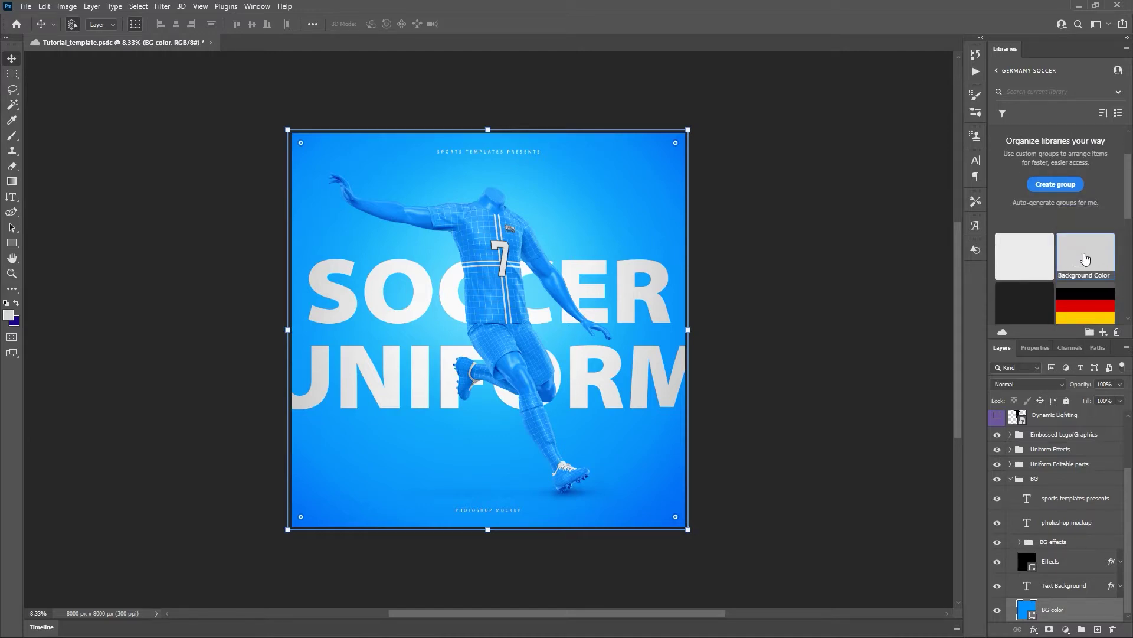
click(1074, 276)
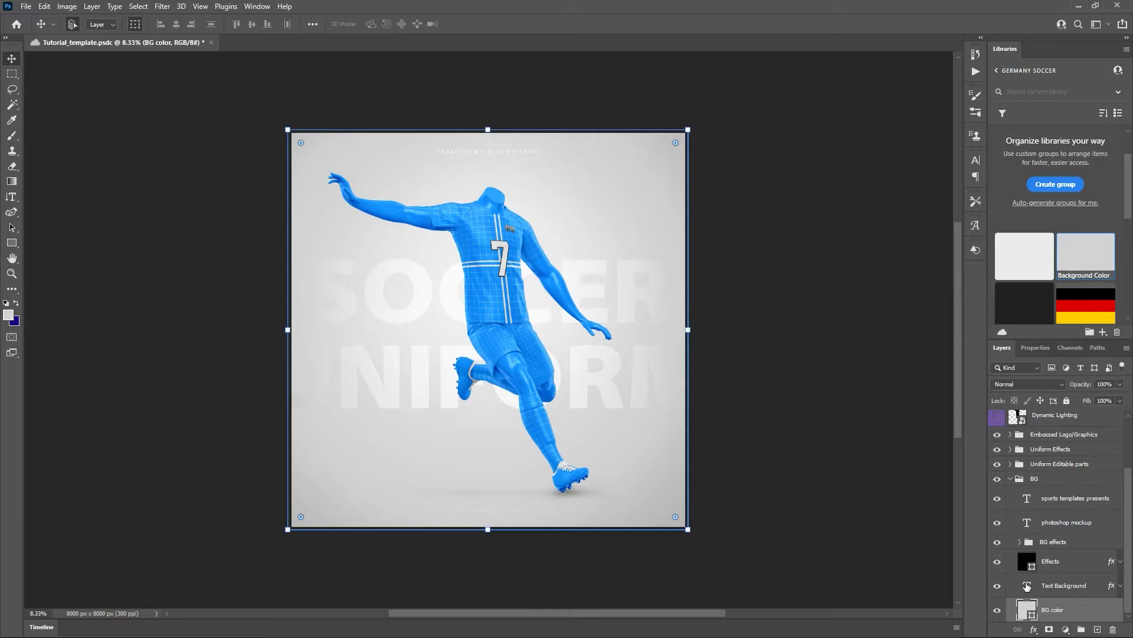
Replace the two lines of the Text Background layer with "GERMANY" and "SOCCER".
double_click(1027, 586)
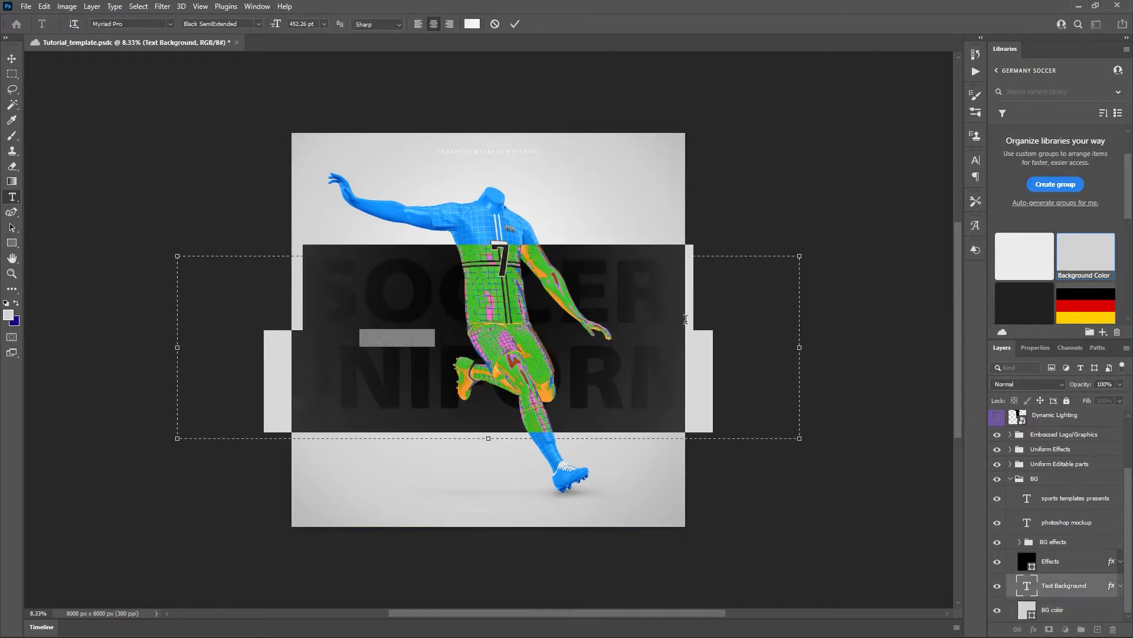
click(702, 281)
drag(702, 281, 317, 270)
text(GERMA)
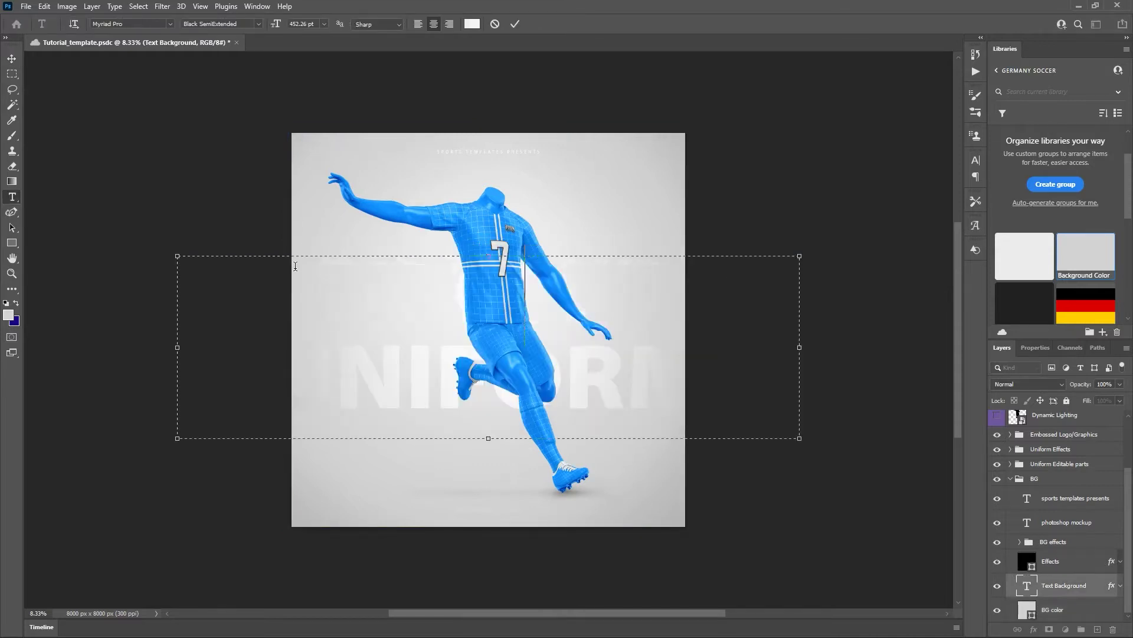
text(N)
drag(735, 377, 267, 361)
text(SOCCER)
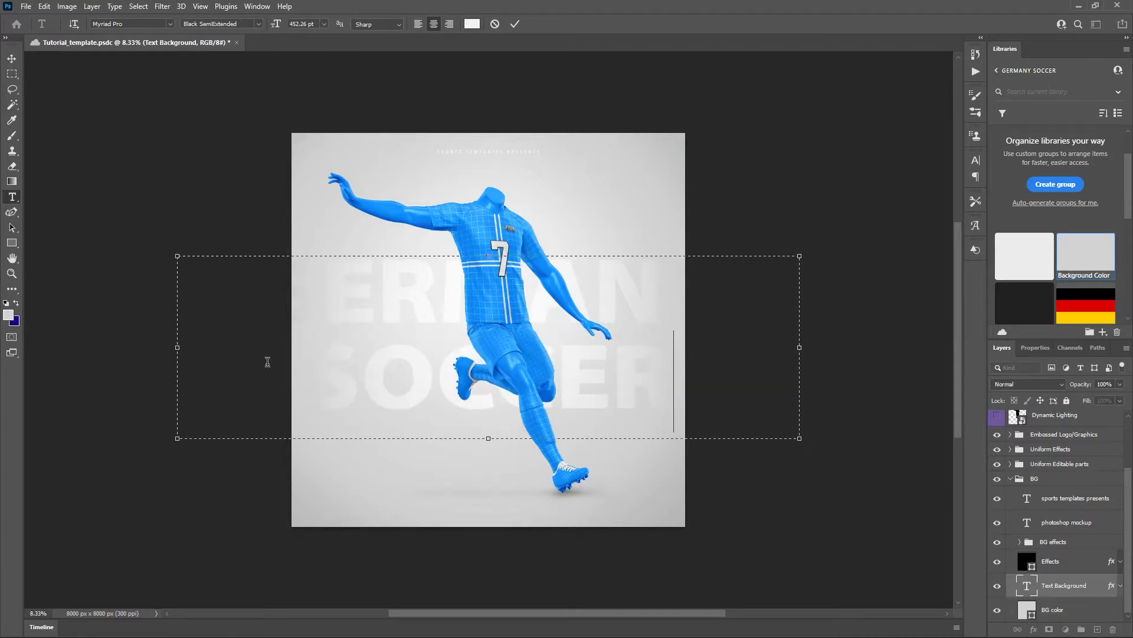
click(515, 24)
key(v)
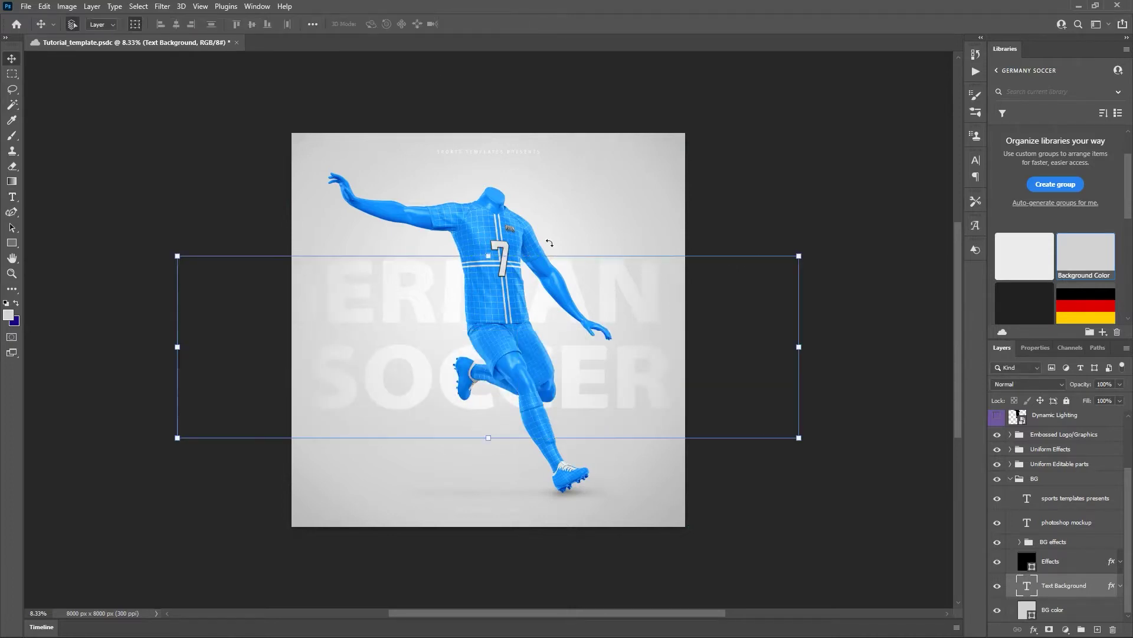
Collapse the BG group, expand Uniform Editable parts down to the Right shoe group, and save the document.
click(1013, 480)
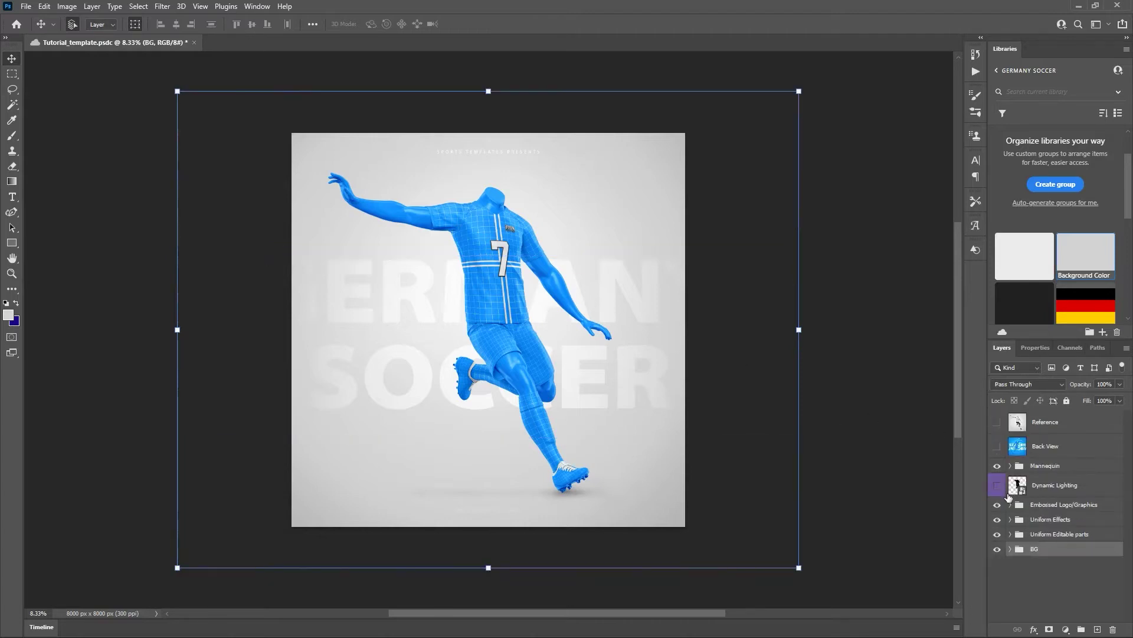
drag(1002, 336, 1003, 297)
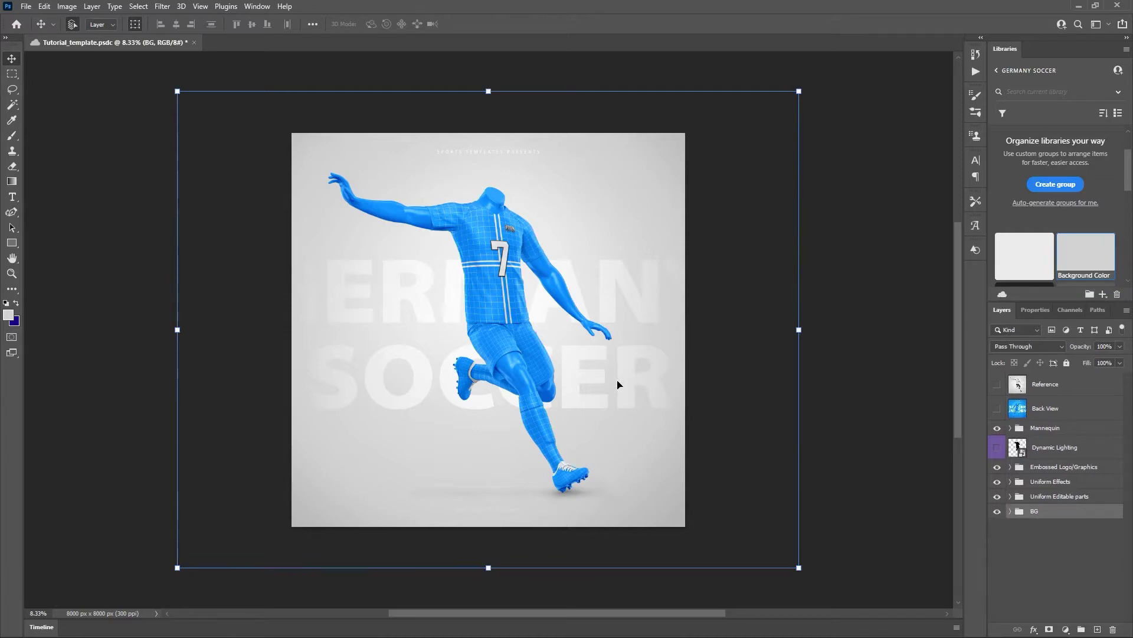
click(1010, 496)
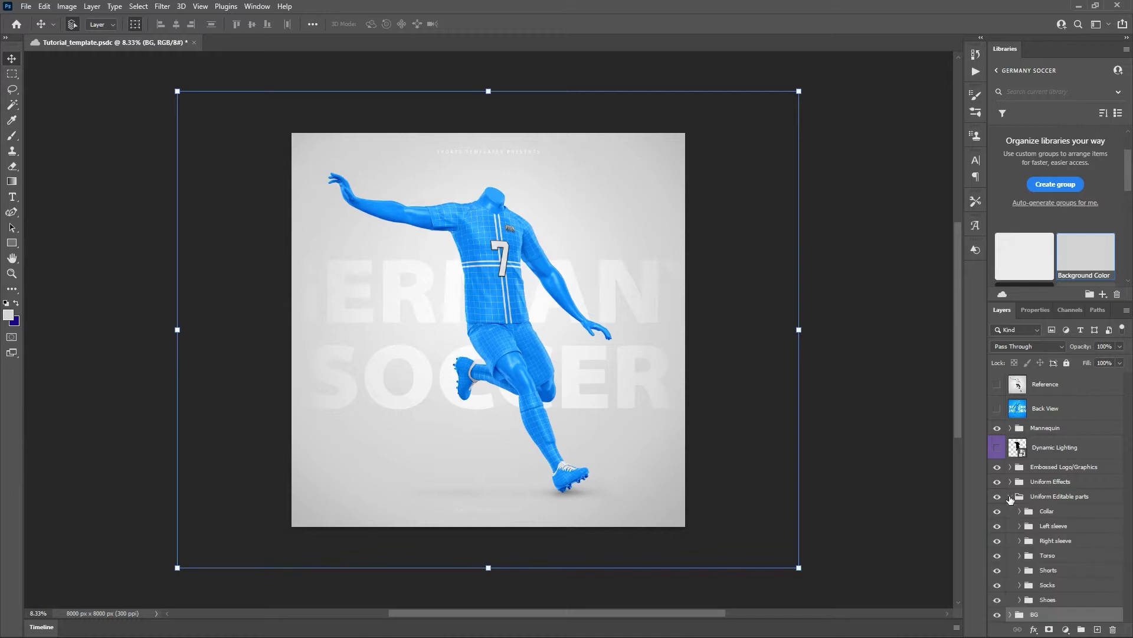
scroll(1067, 500, down, 1)
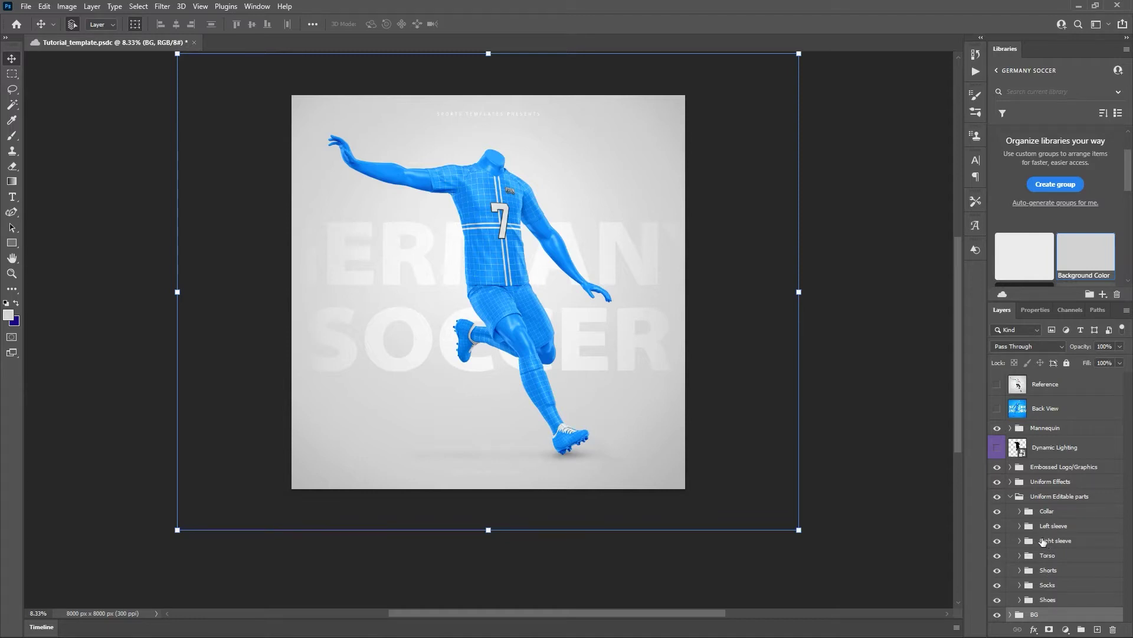
click(1019, 600)
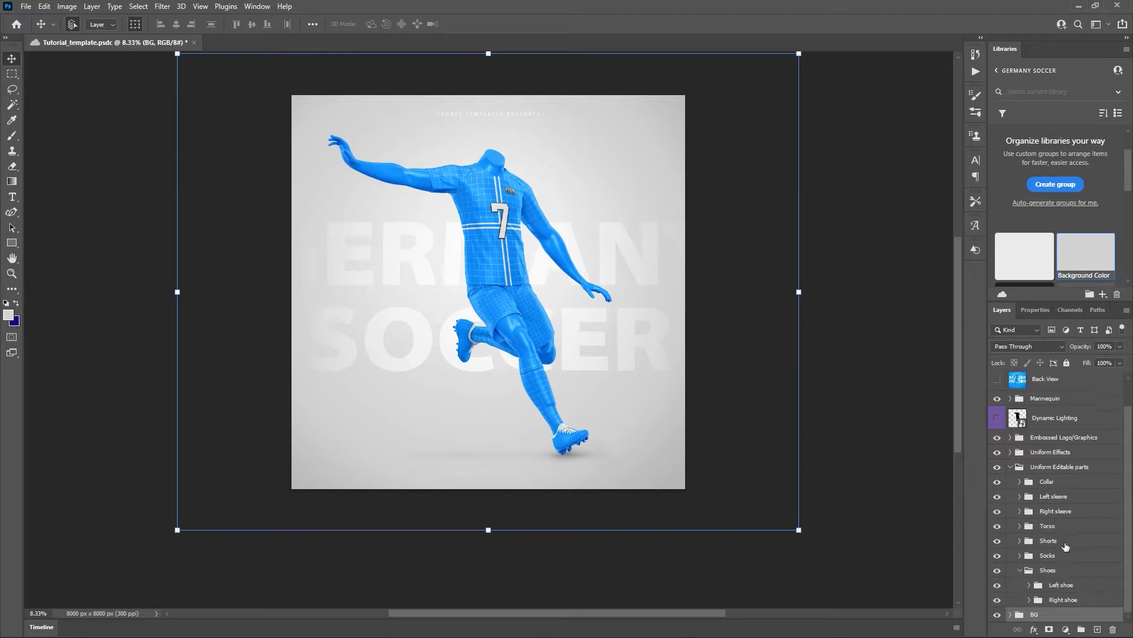
click(1029, 600)
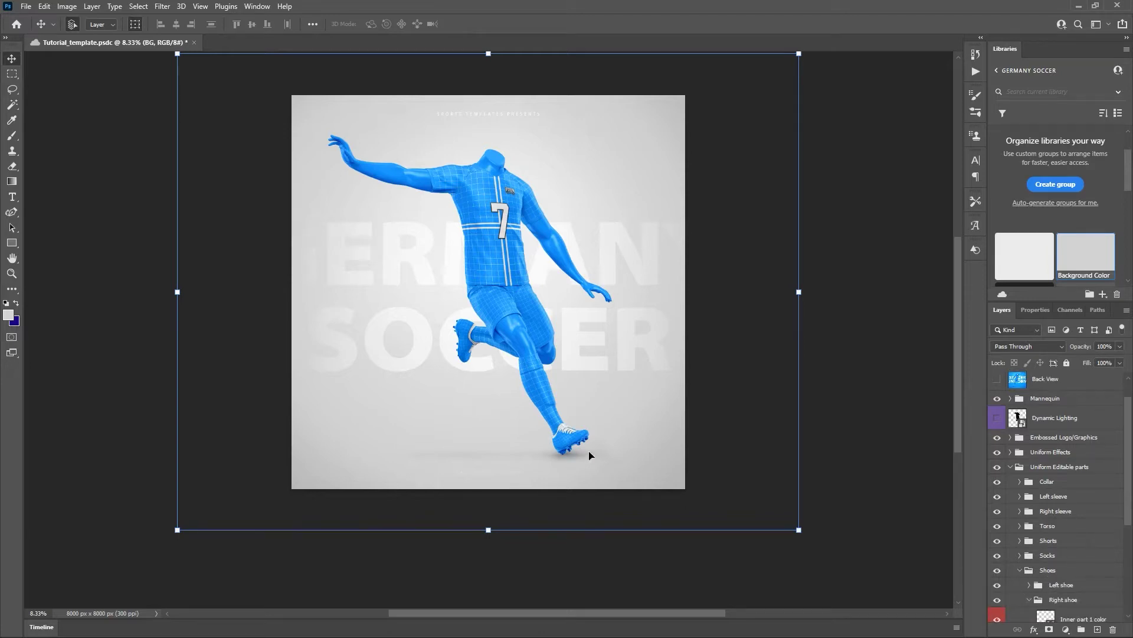
key(ctrl+s)
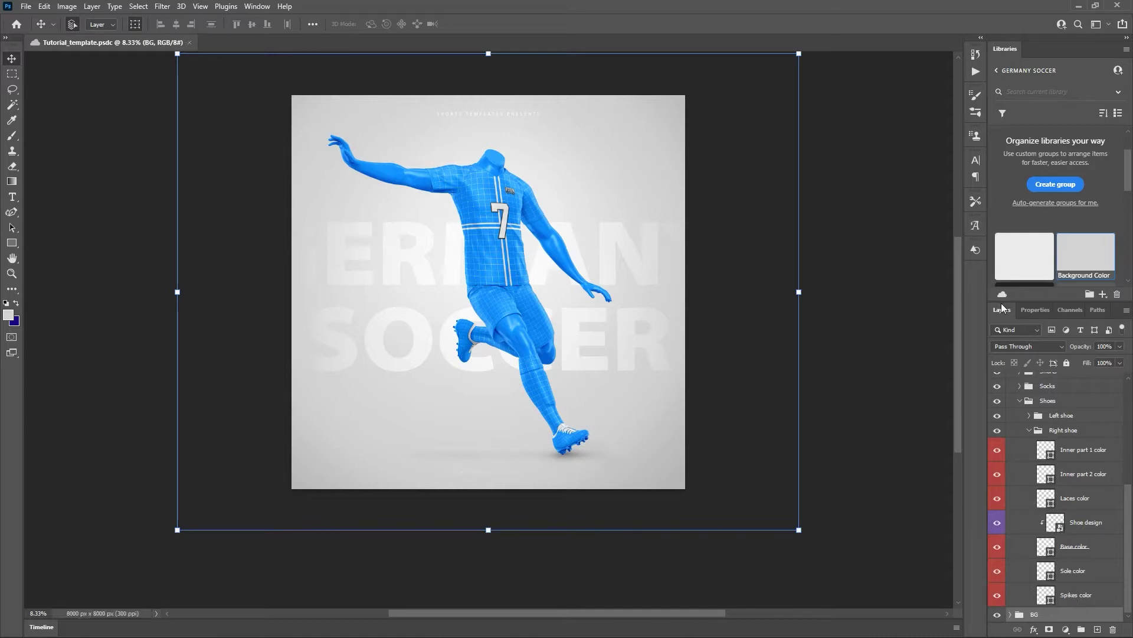
Apply the library's Black swatch to the right shoe's Laces color, Sole color and Spikes color layers.
drag(1003, 301, 1003, 333)
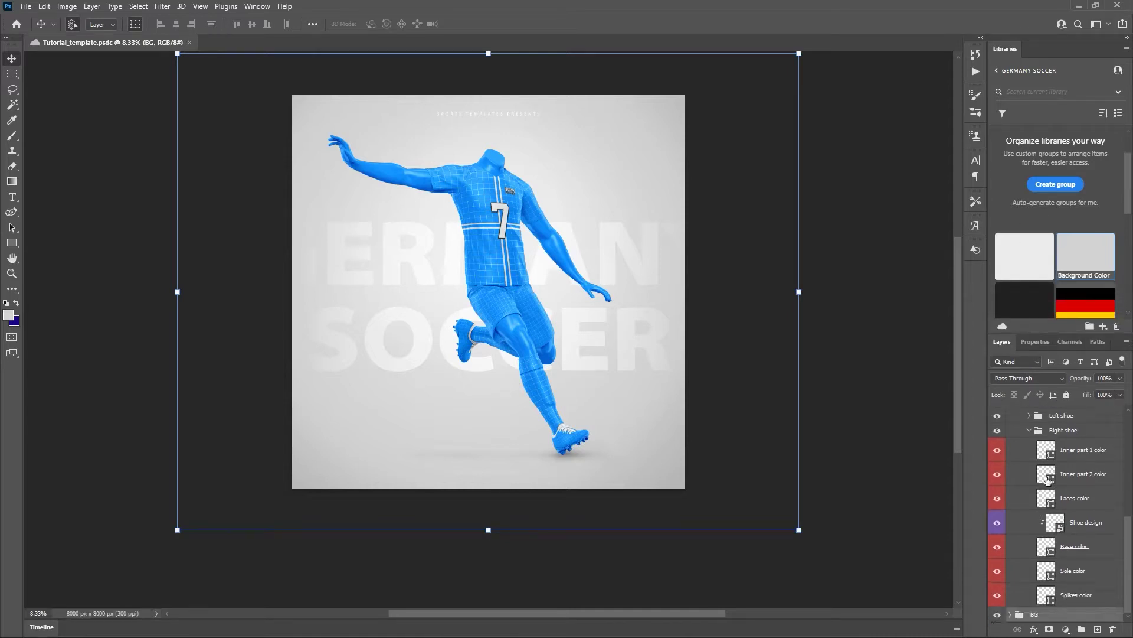
click(1071, 595)
shift+click(1073, 572)
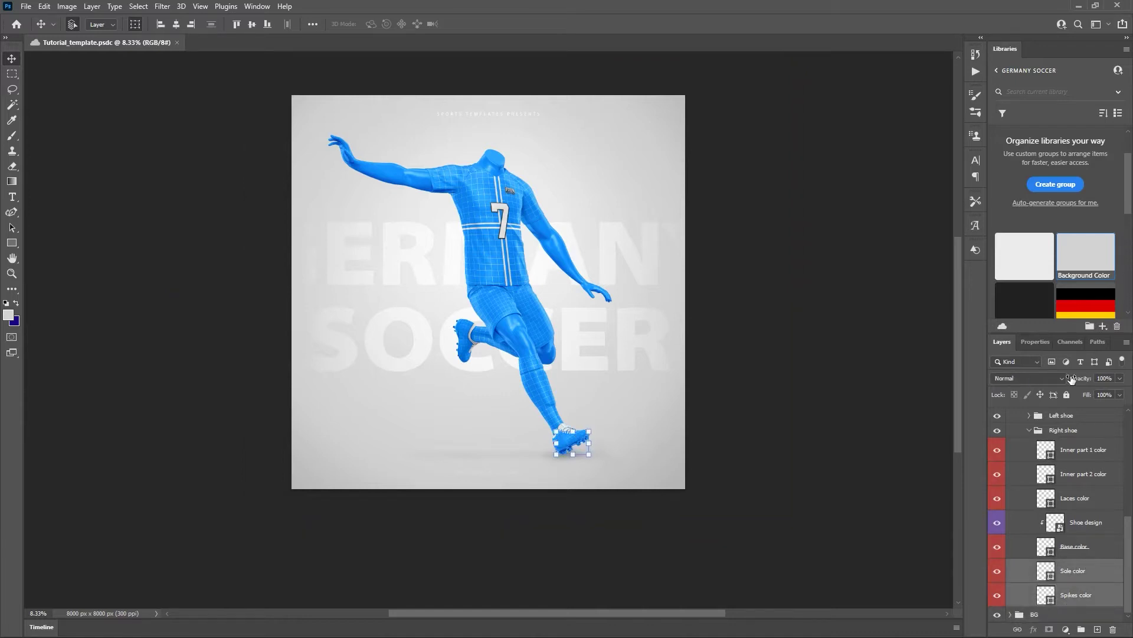
click(1071, 595)
shift+click(1078, 579)
ctrl+click(1070, 499)
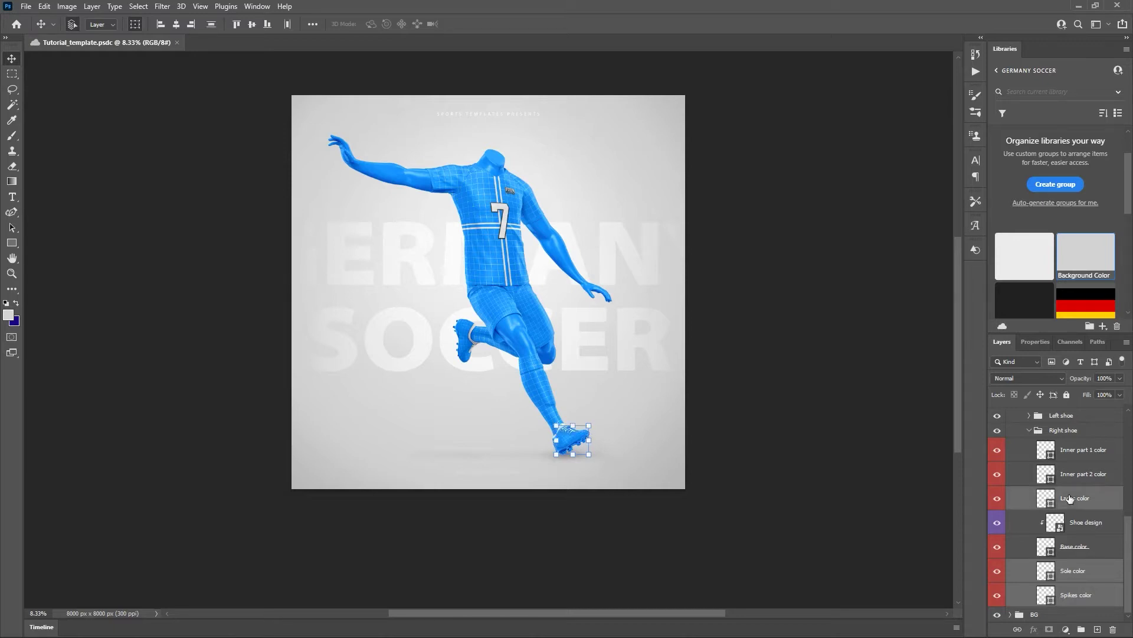
click(1027, 302)
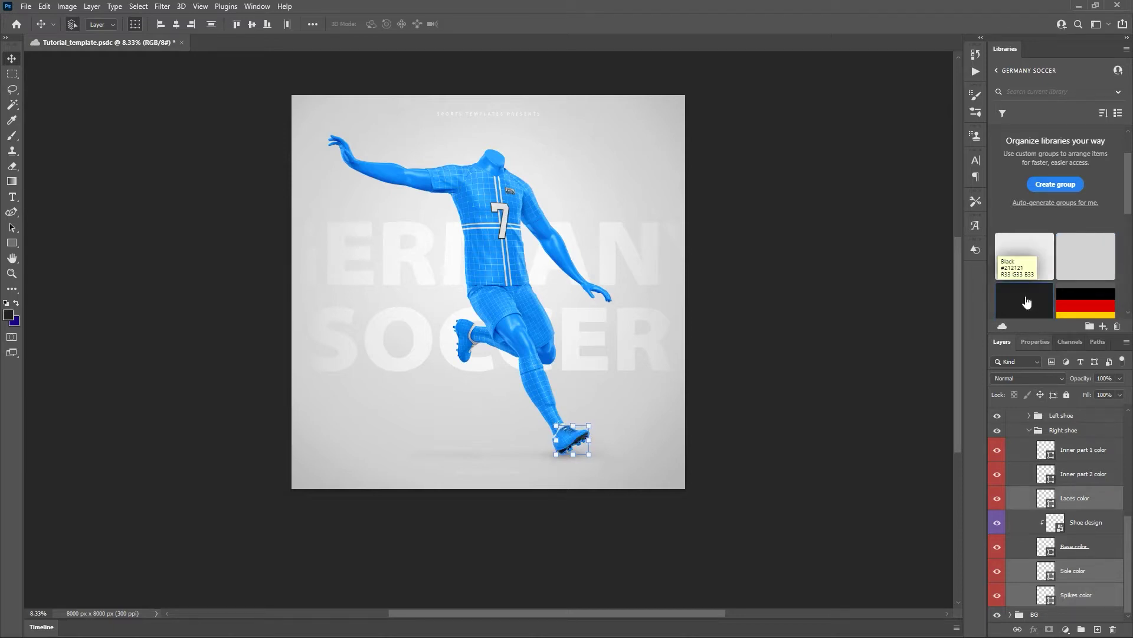
Apply the Alt White swatch to the right shoe's Base color layer and hide its Shoe design layer.
click(1078, 547)
click(1025, 247)
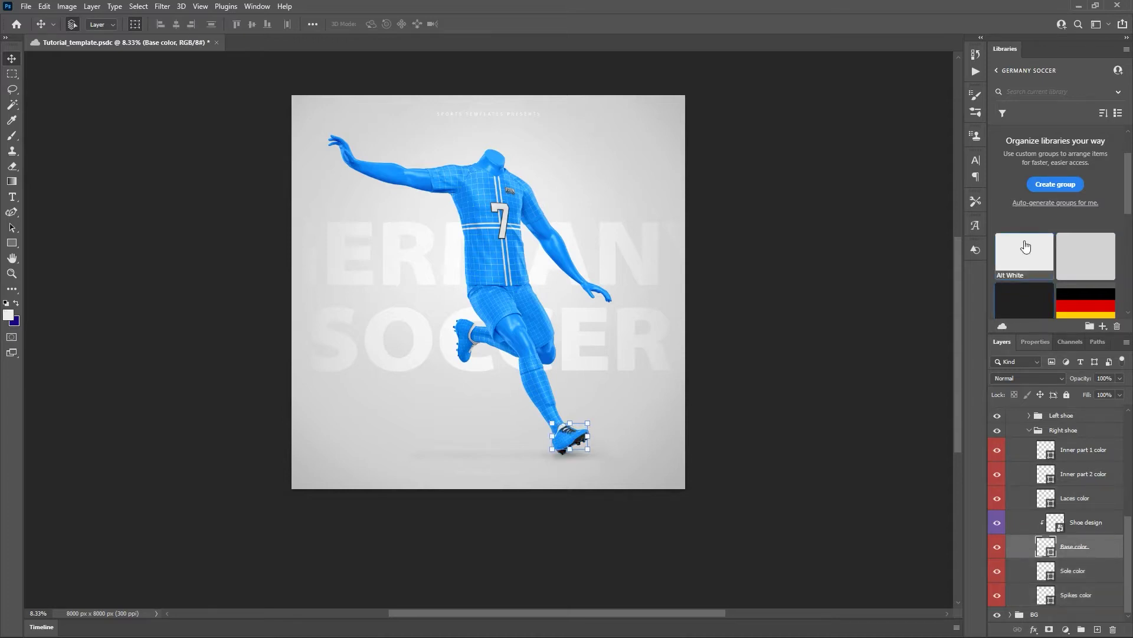
click(998, 524)
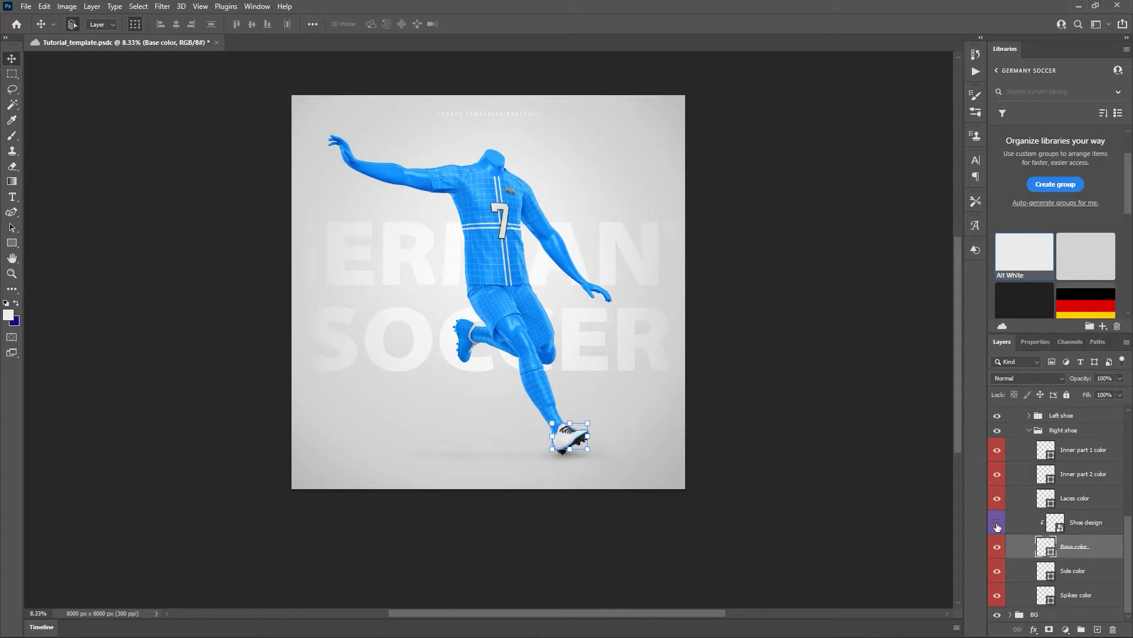
Color the right shoe's Inner part 1 color layer with the library's Red swatch and Inner part 2 color layer with its yellow swatch.
click(1089, 475)
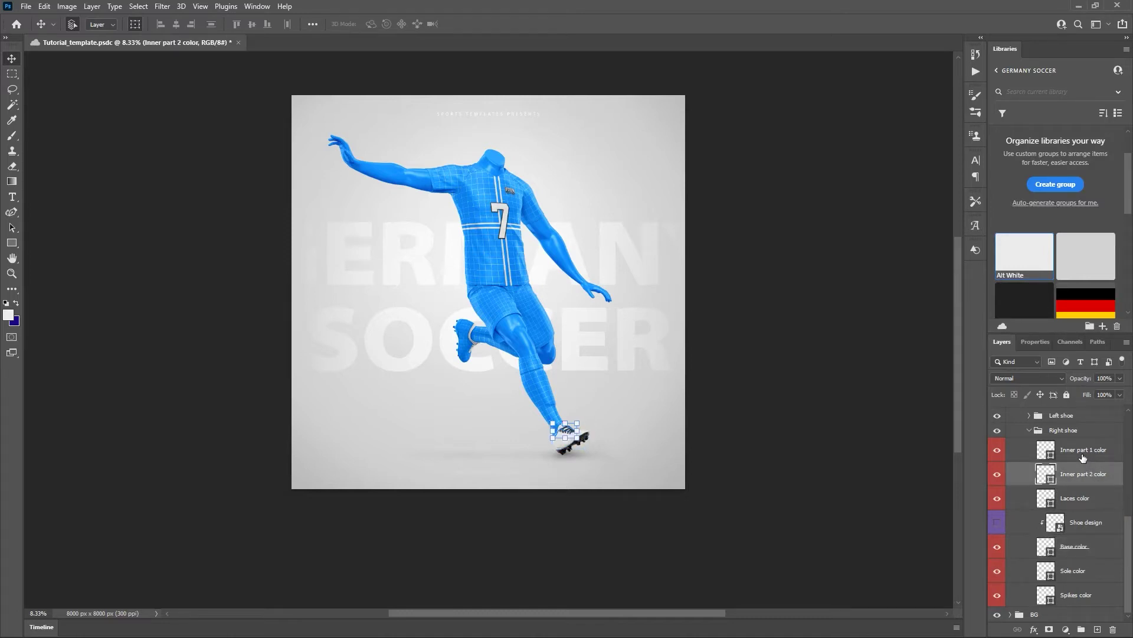
click(1083, 453)
scroll(1060, 273, down, 5)
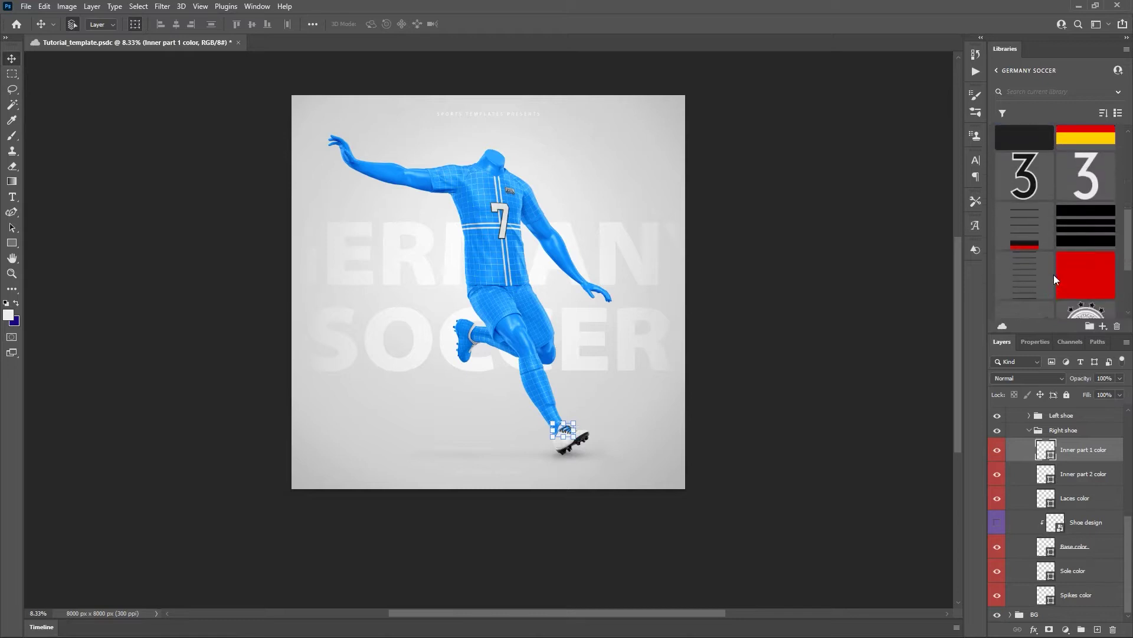
scroll(1054, 274, down, 2)
click(1074, 223)
click(1071, 479)
click(1025, 304)
scroll(1071, 239, down, 2)
scroll(1063, 236, up, 5)
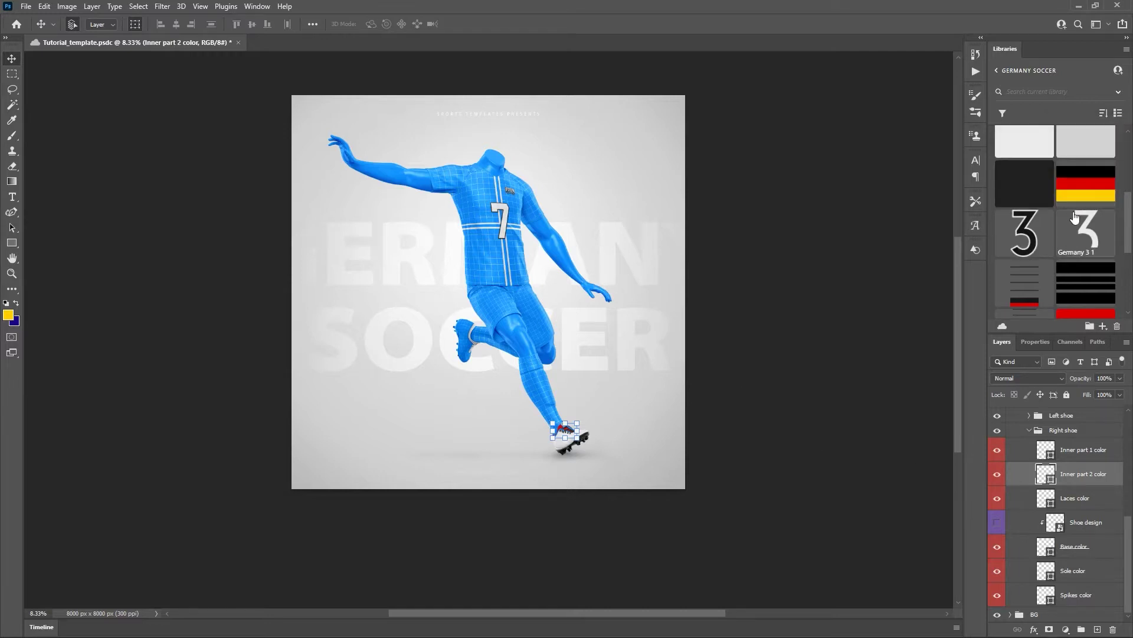
scroll(1053, 245, down, 2)
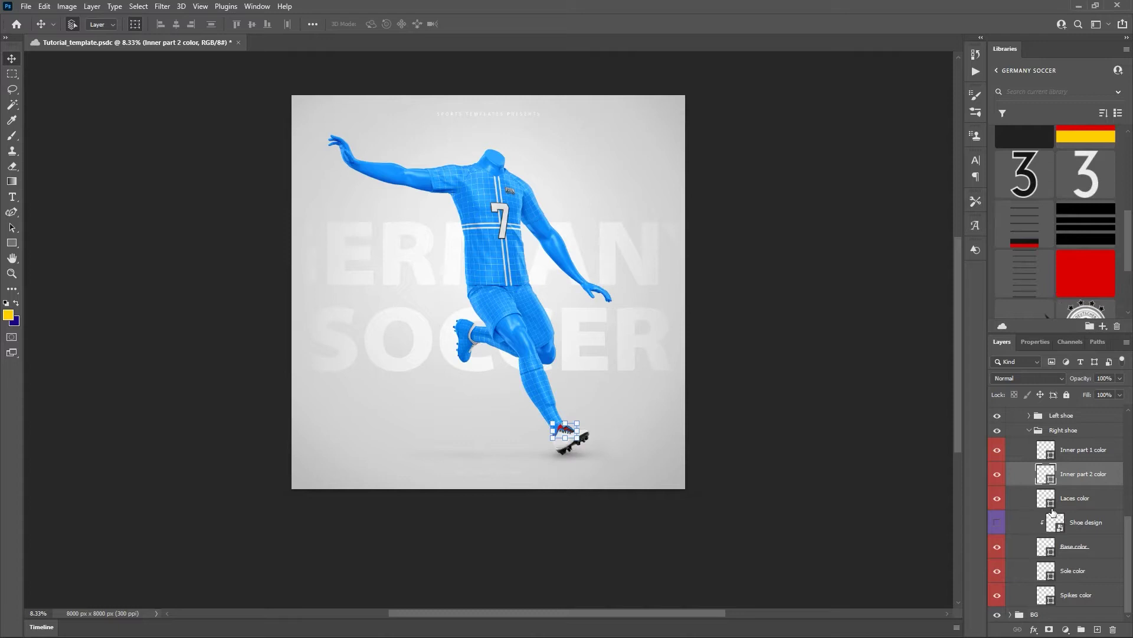
drag(1129, 551, 1128, 436)
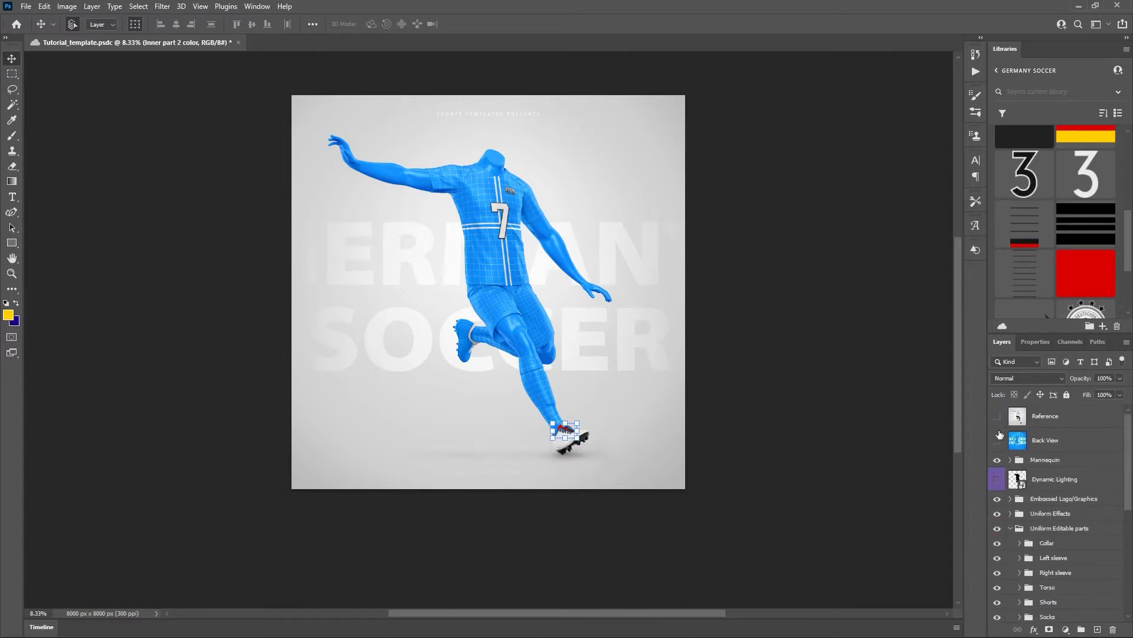
Toggle the Reference layer's visibility to compare the mockup with the finished Germany kit, leaving it hidden.
click(997, 417)
click(997, 417)
click(997, 417)
click(997, 416)
click(997, 417)
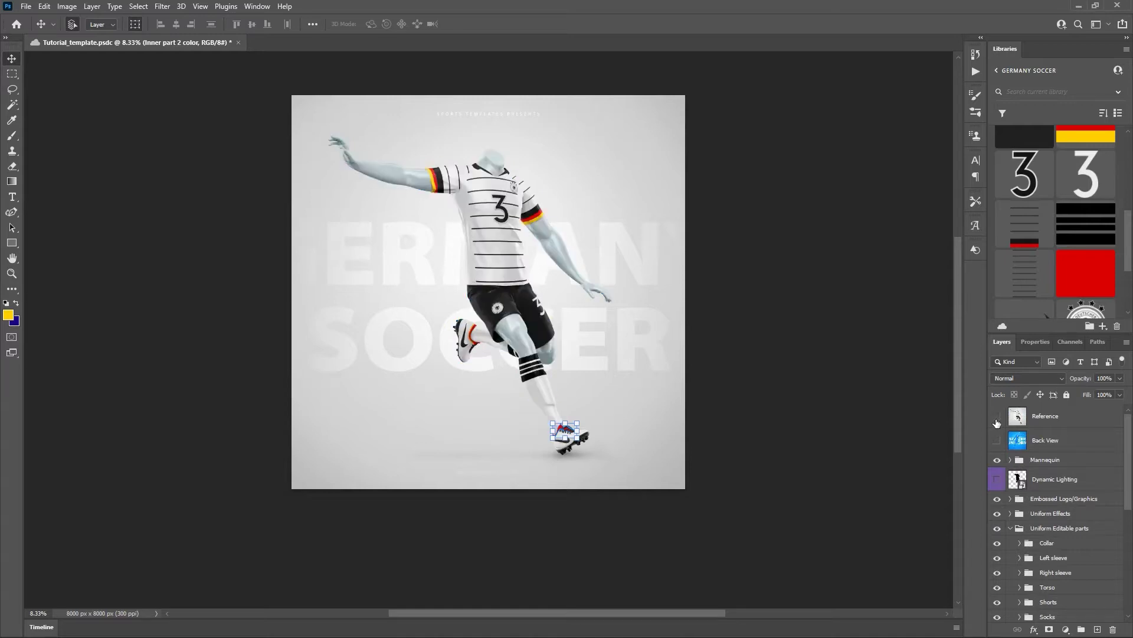
click(997, 416)
Show and hide the right shoe's Shoe design layer to compare the shoe with and without its grid design.
scroll(1073, 507, down, 5)
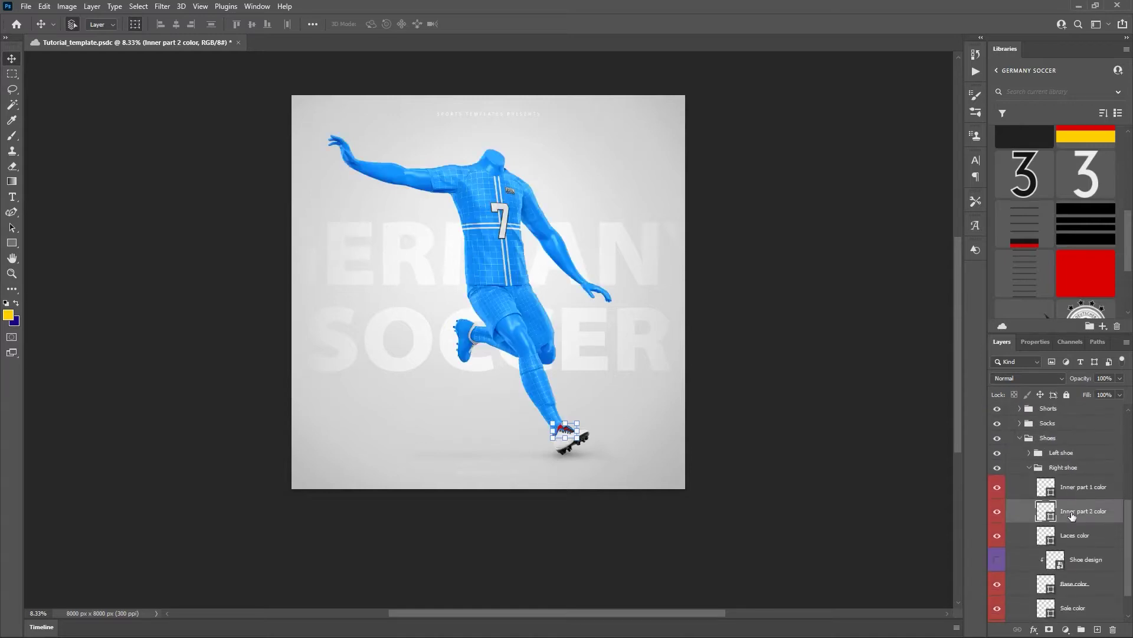
scroll(1073, 516, down, 2)
click(997, 523)
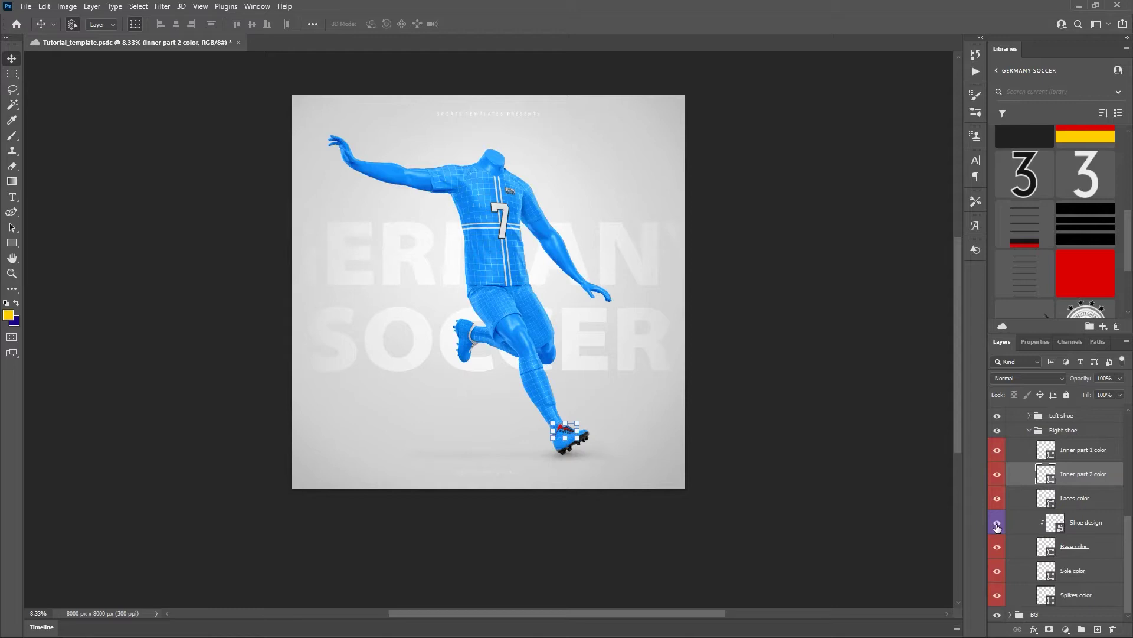
click(998, 524)
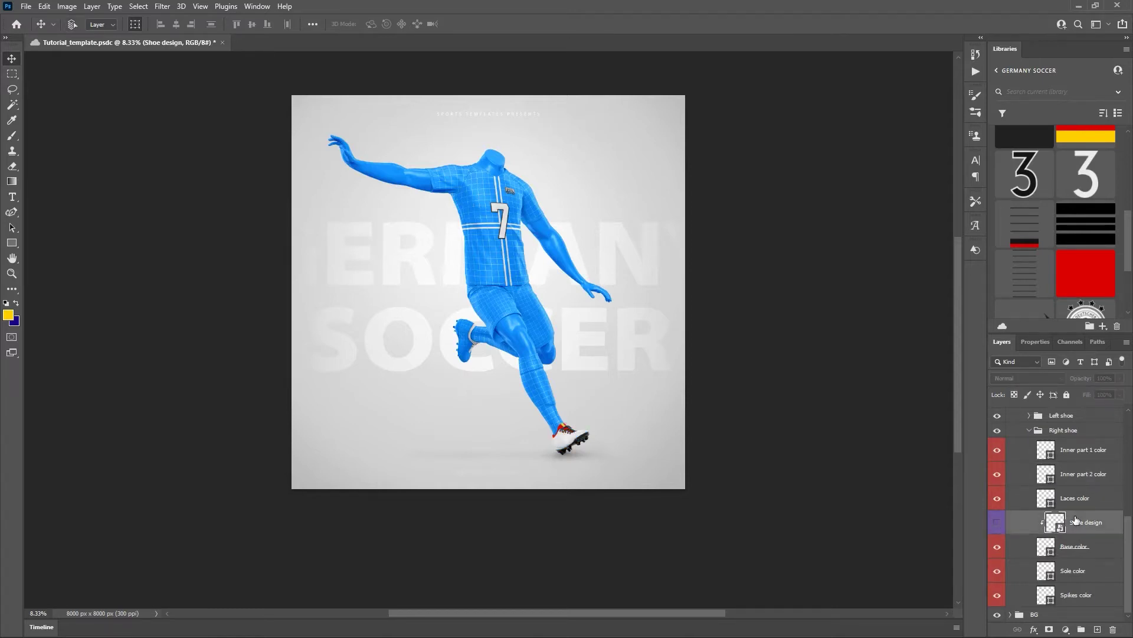
Place the library's Shape 2 swoosh on the right shoe, above the Shoe design layer, and clip it with a clipping mask.
key(ctrl+plus)
key(ctrl+plus)
key(ctrl+plus)
key(ctrl+plus)
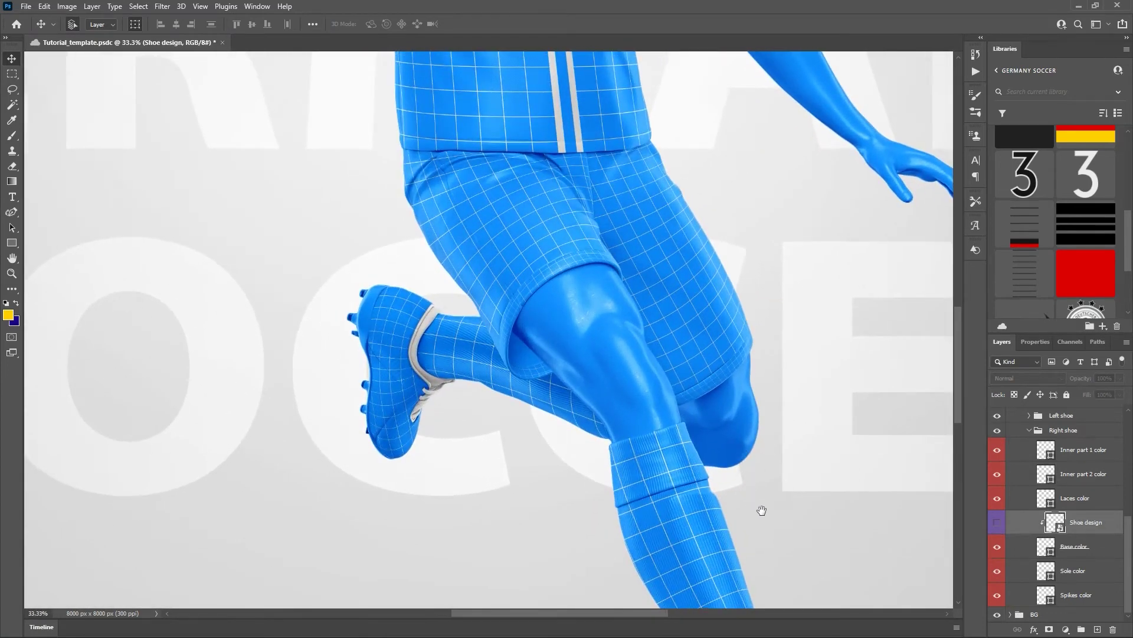
drag(759, 509, 576, 309)
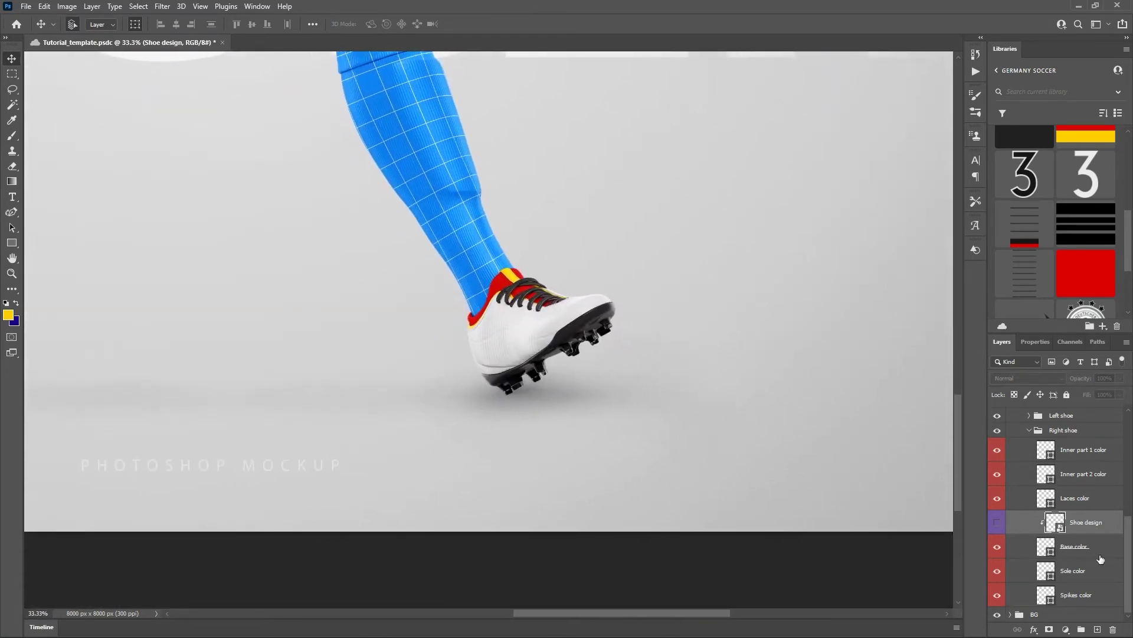
scroll(1050, 216, down, 3)
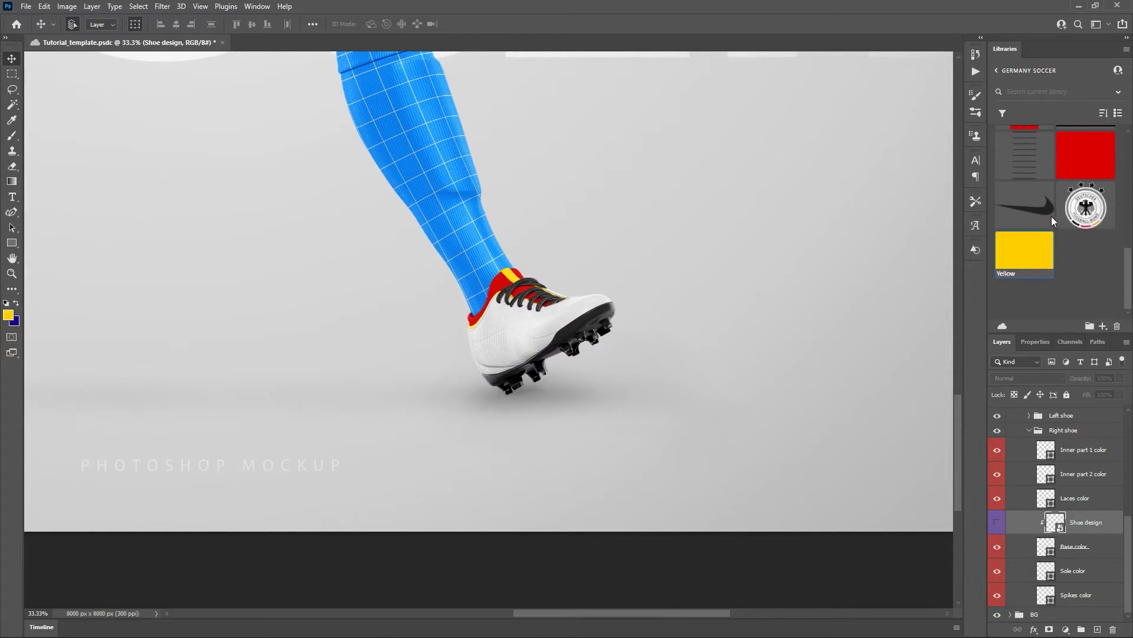
drag(1040, 211, 534, 335)
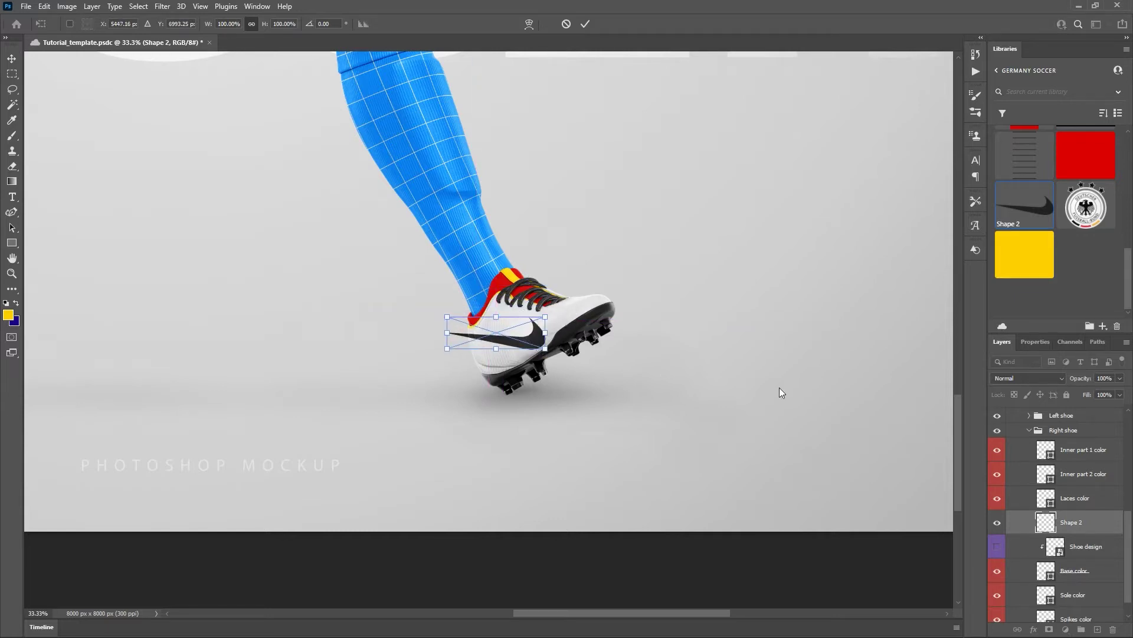
click(585, 24)
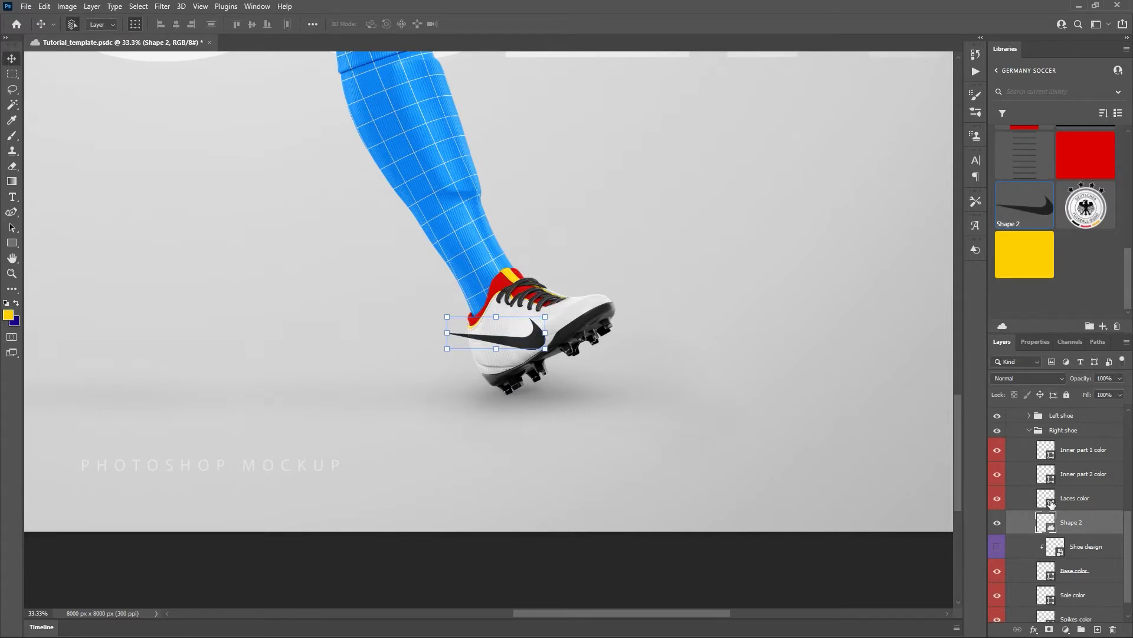
right_click(1080, 526)
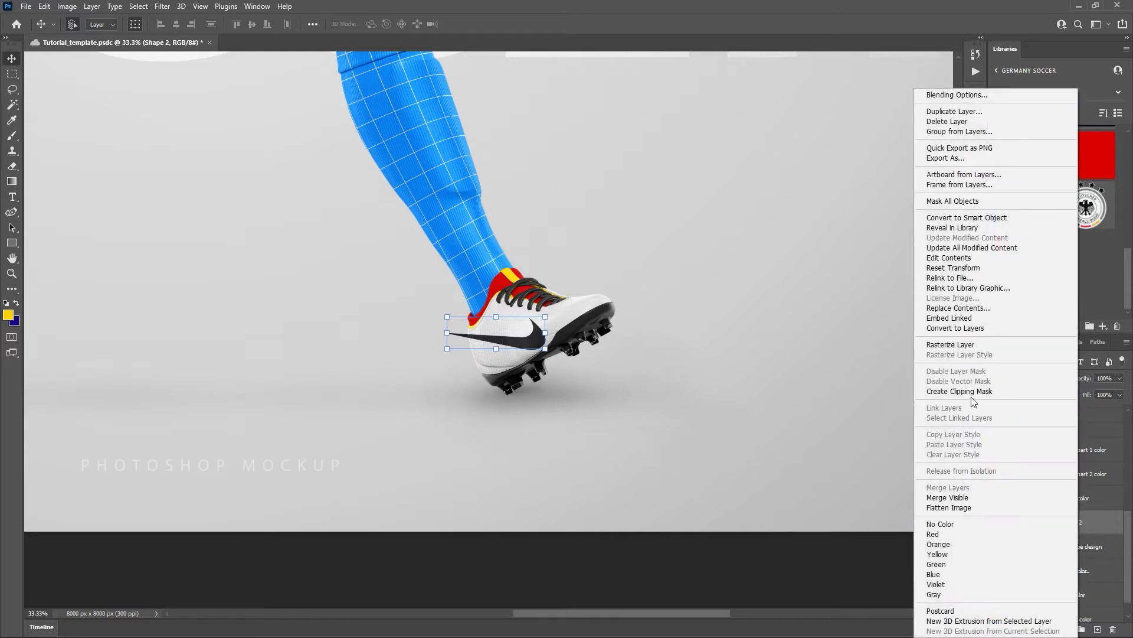
click(971, 394)
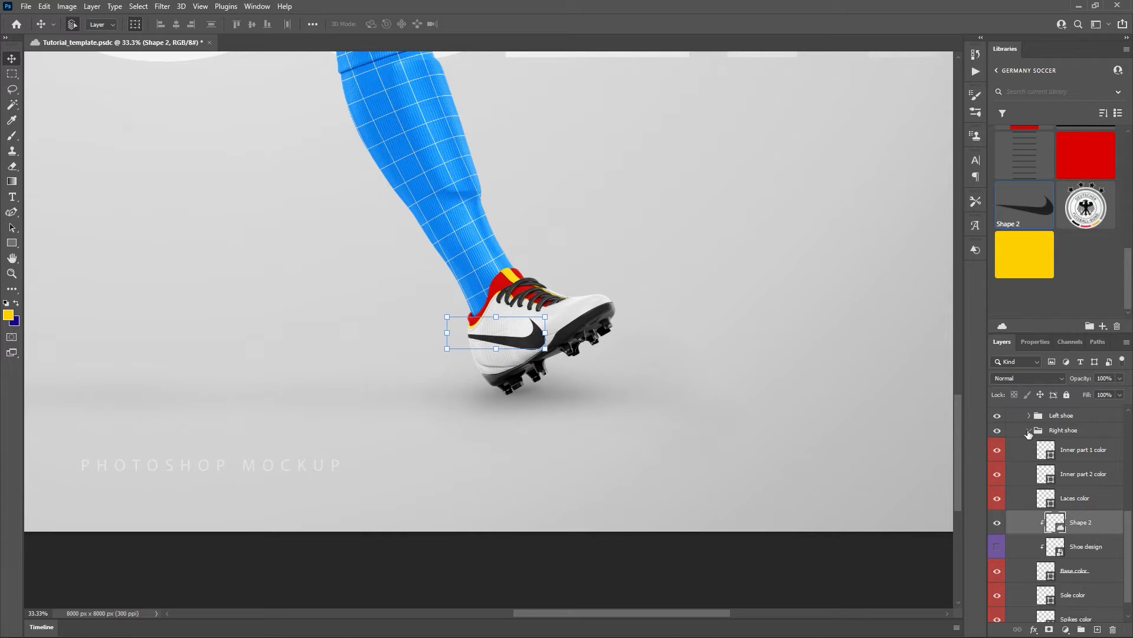
Collapse the Right shoe group and expand the Left shoe group to reach its color and design layers.
drag(377, 268, 580, 452)
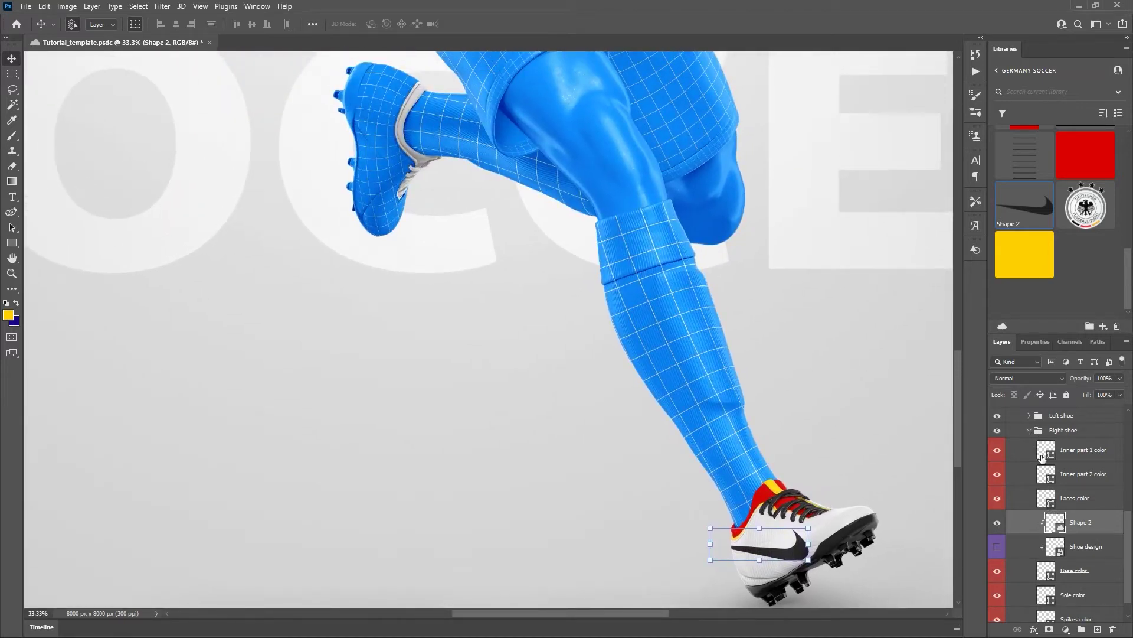
click(1030, 430)
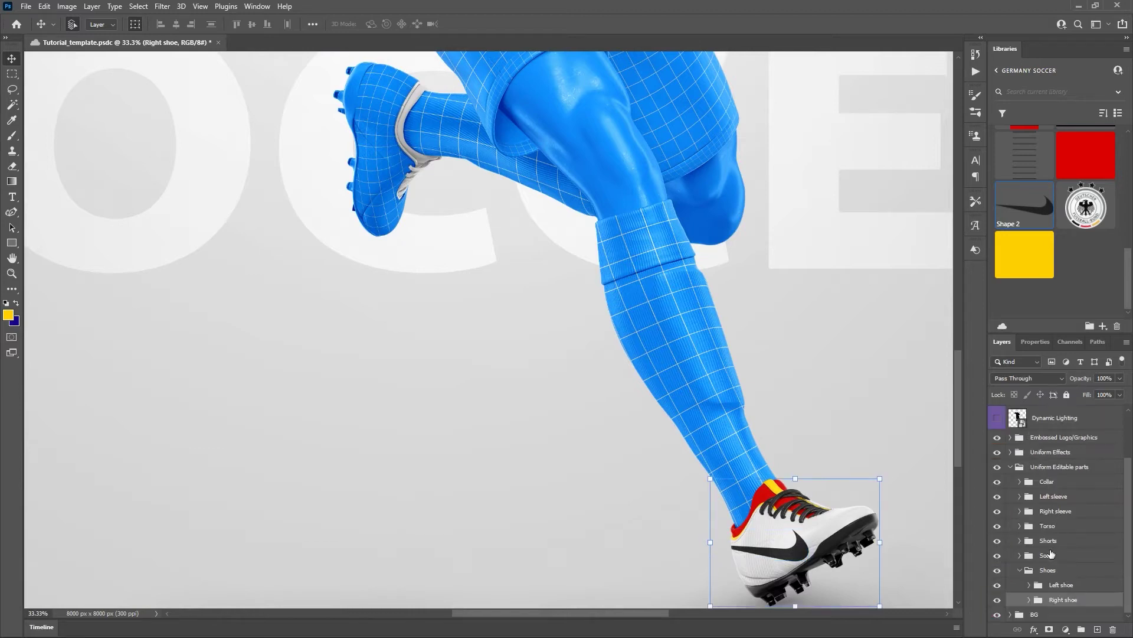
click(1029, 584)
scroll(1078, 489, down, 3)
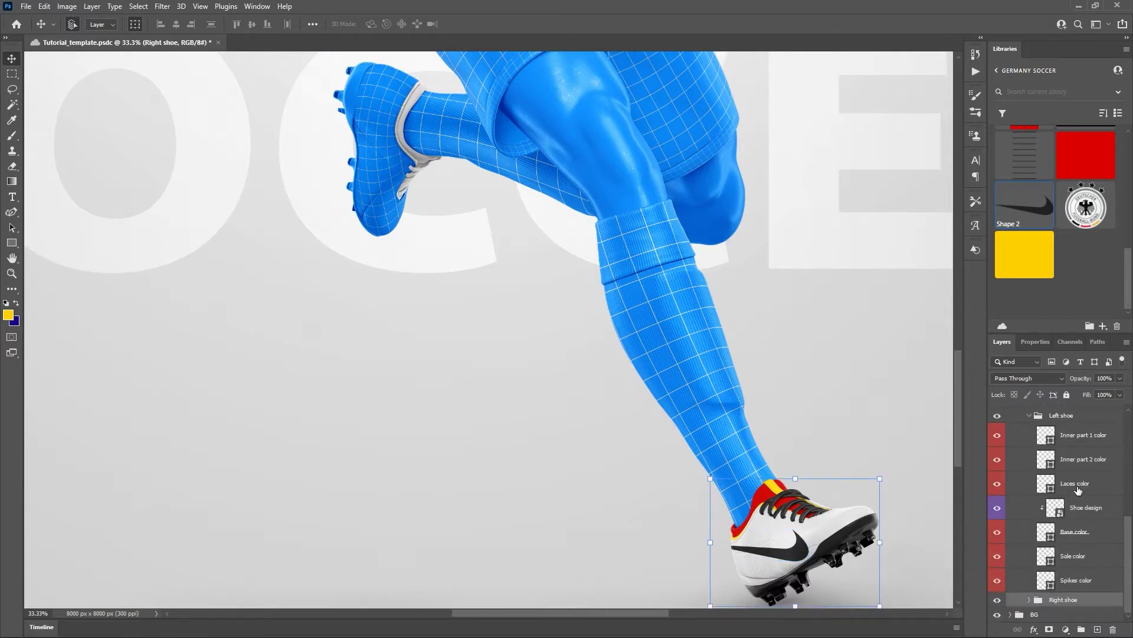
Color the left shoe's Inner part 1 color layer with the library's red swatch and Inner part 2 color layer with Yellow.
click(1078, 443)
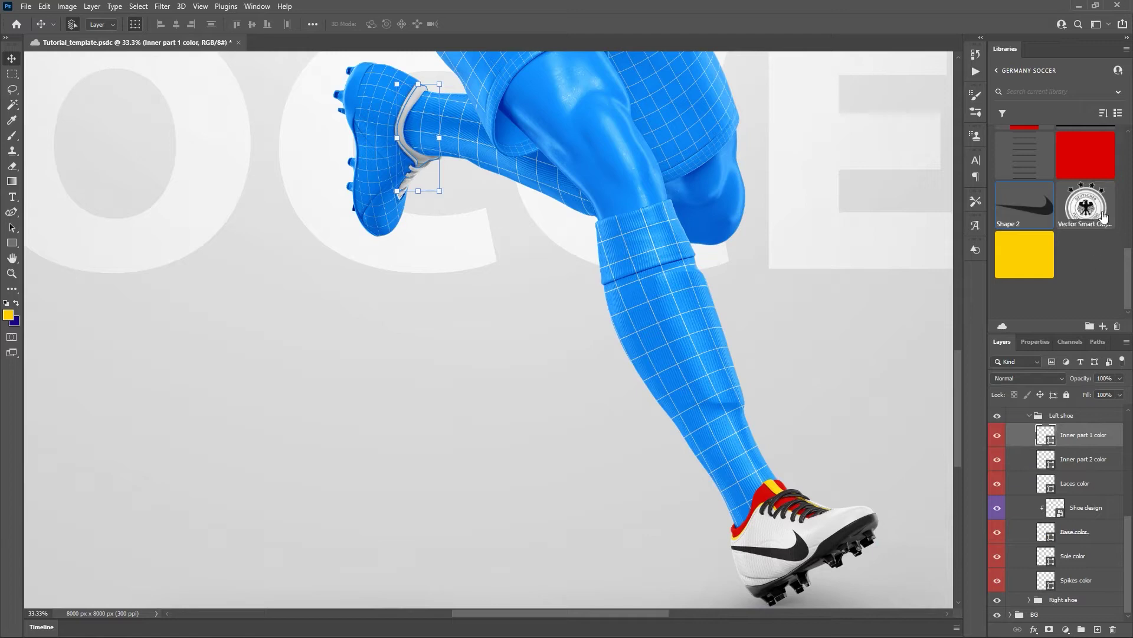
click(1085, 164)
click(1088, 456)
click(1025, 254)
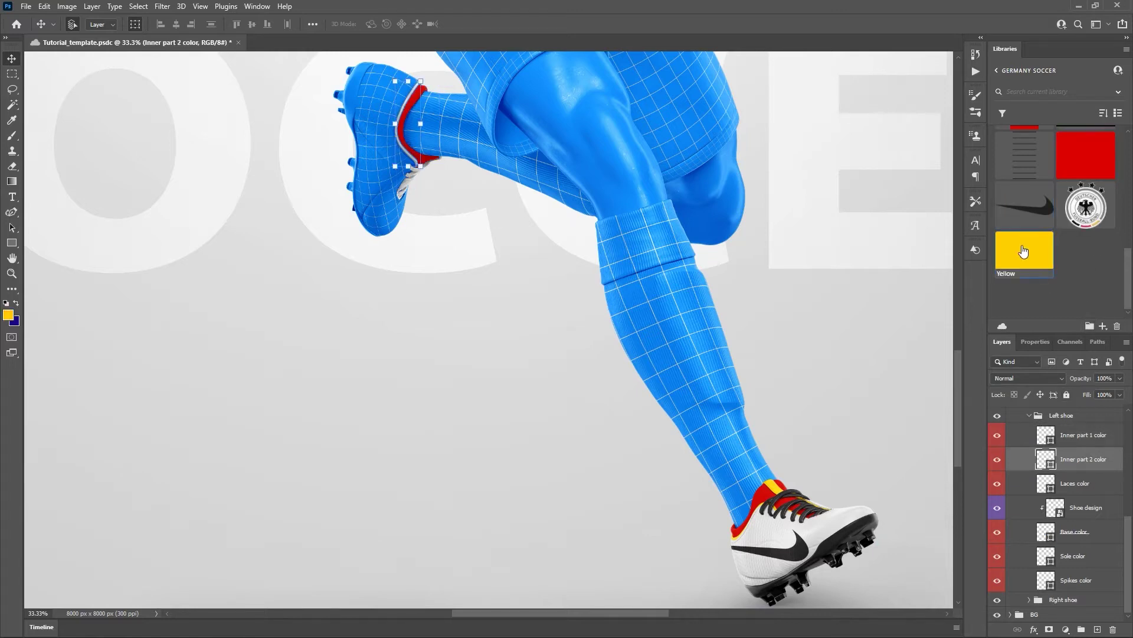
Apply the library's Black swatch to the left shoe's Laces color, Sole color and Spikes color layers.
click(1072, 484)
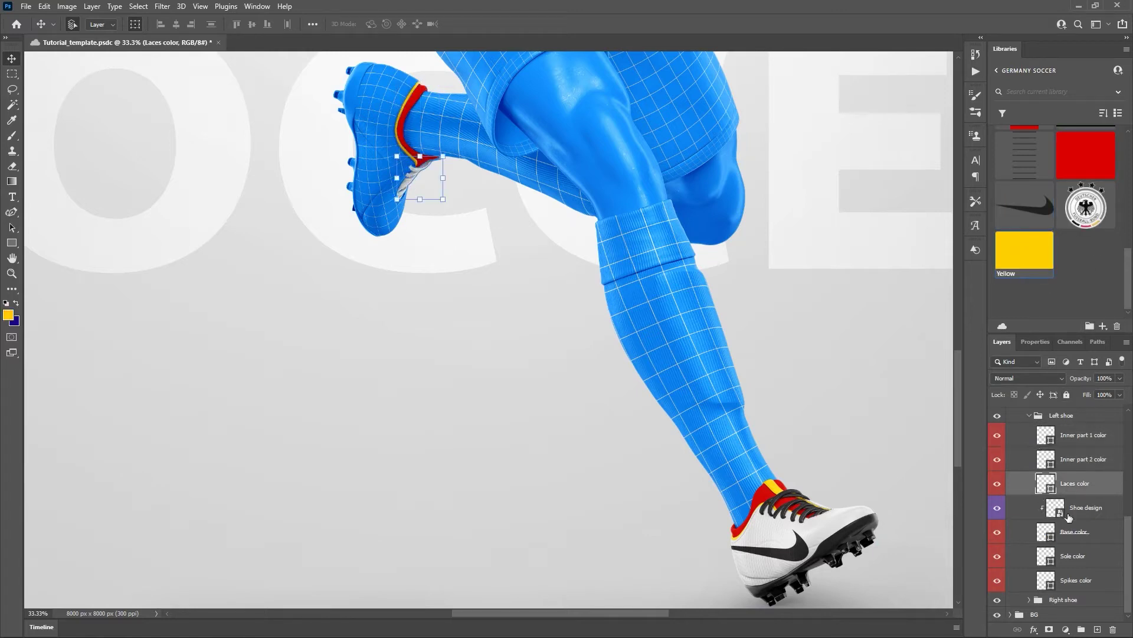
ctrl+click(1073, 555)
ctrl+click(1075, 579)
scroll(1030, 214, up, 5)
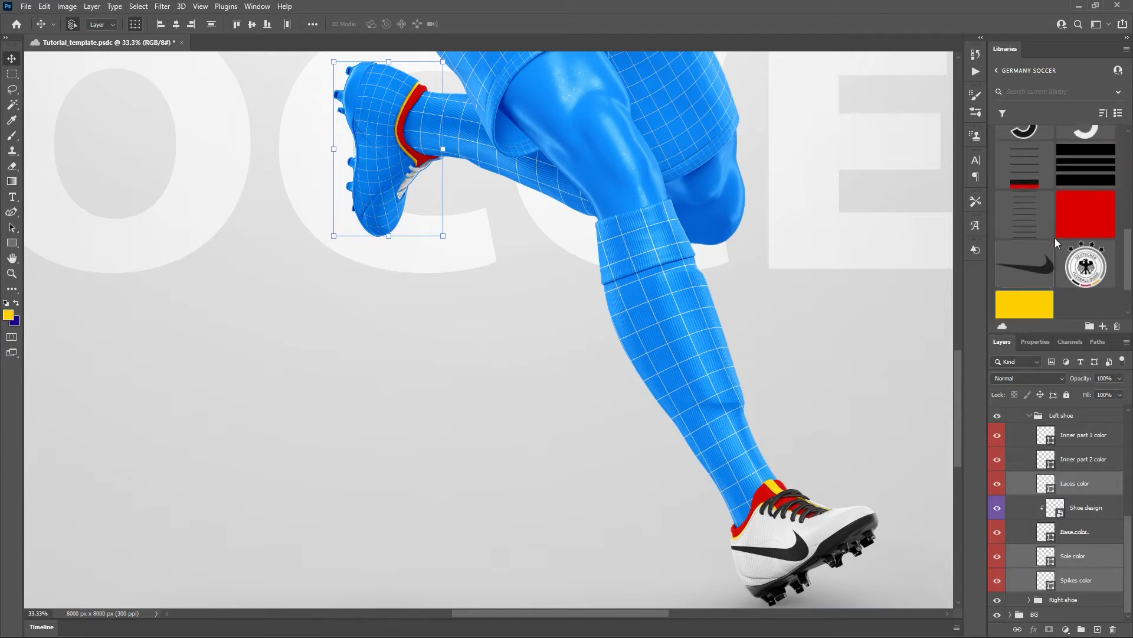
click(1025, 197)
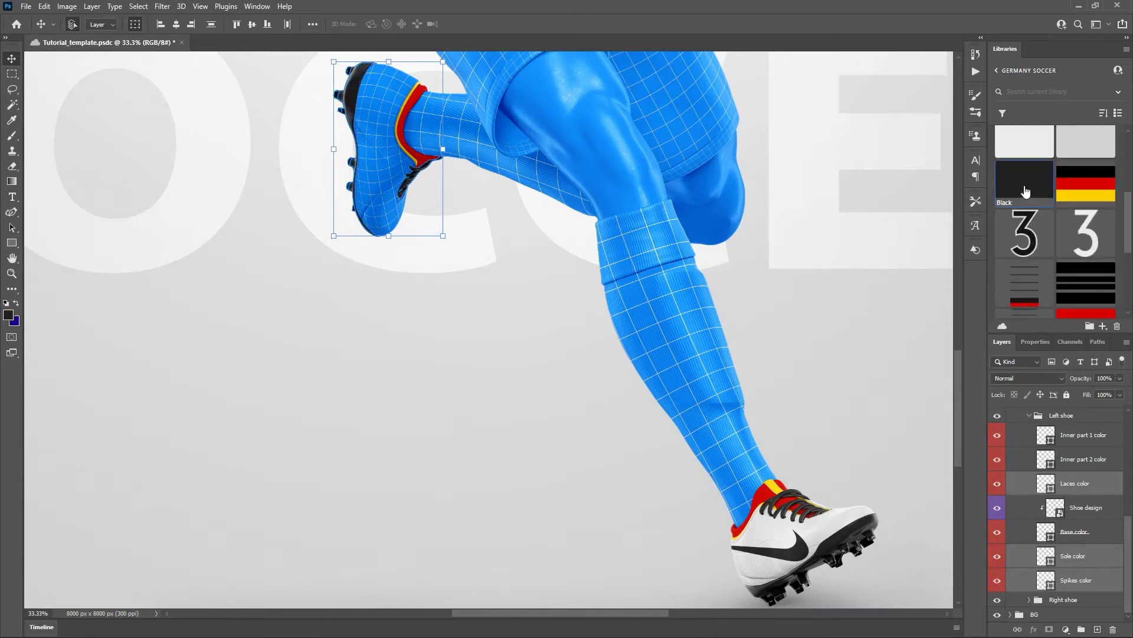
Apply the Alt White swatch to the left shoe's Base color layer and hide its Shoe design layer.
click(1063, 533)
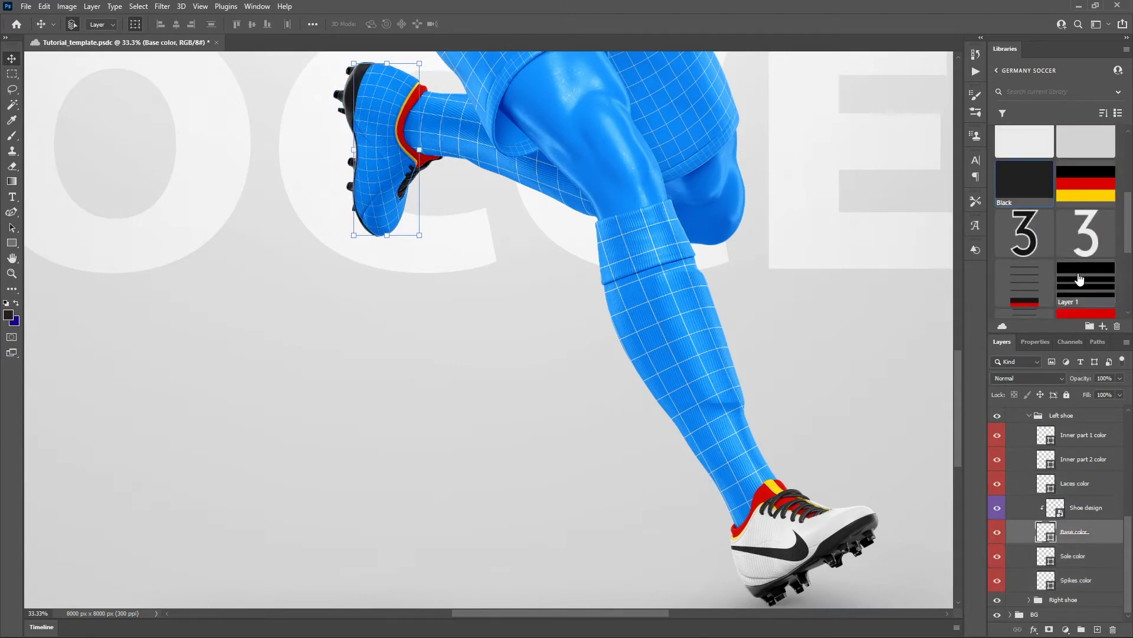
scroll(1039, 207, up, 1)
click(1025, 192)
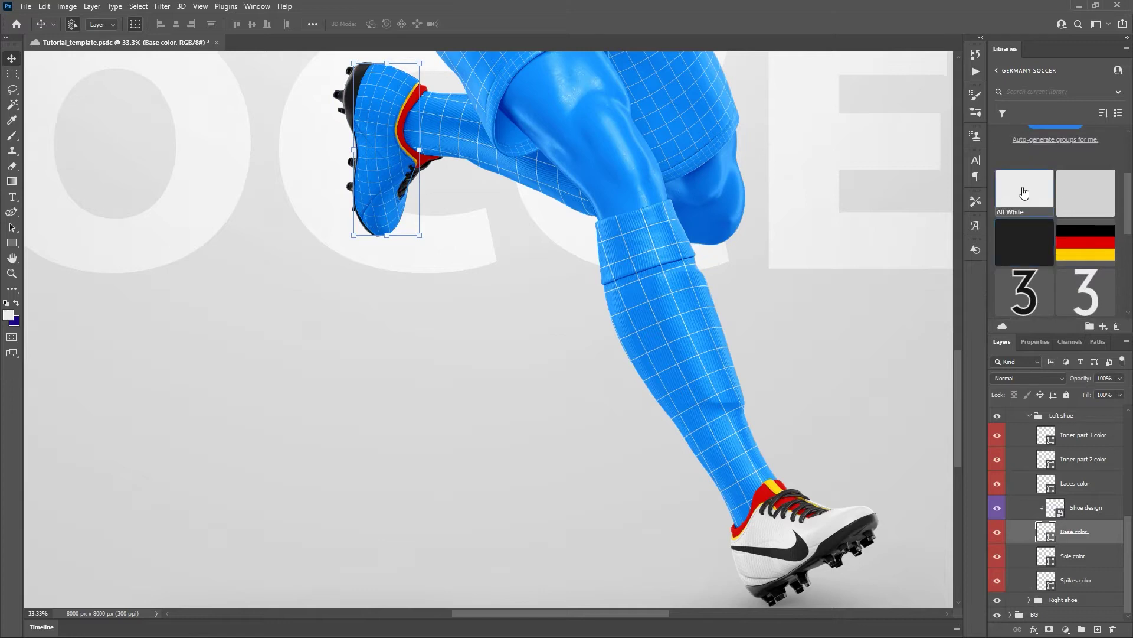
click(997, 509)
click(1031, 507)
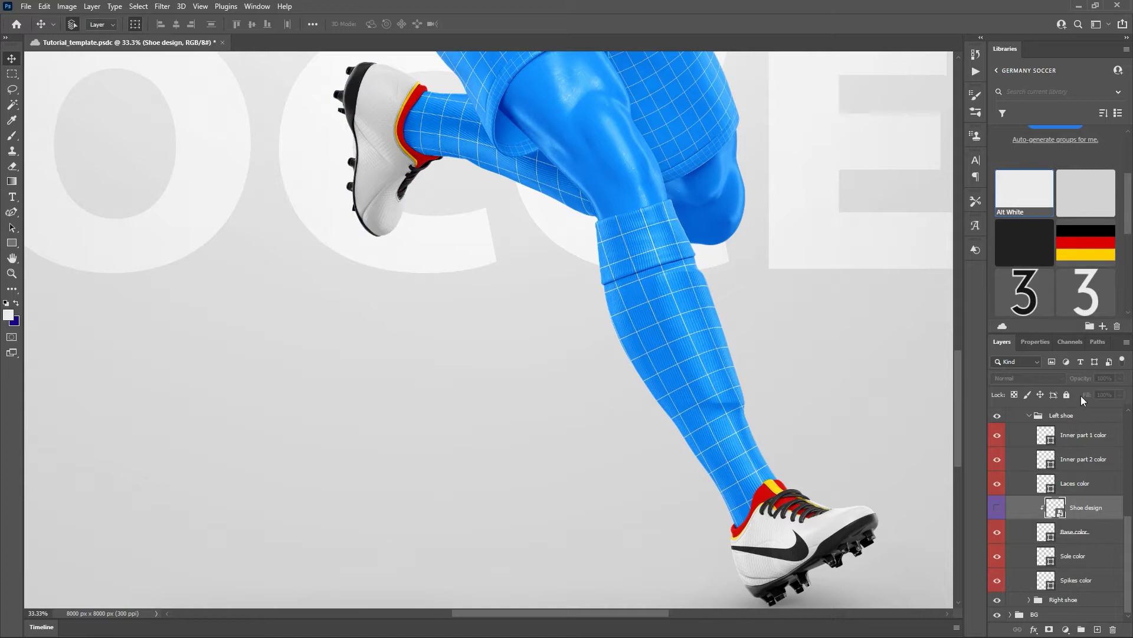
Place the library's Shape 2 swoosh on the left shoe's side, rotated about 99° to follow the shoe.
scroll(1051, 224, down, 5)
drag(1025, 213, 405, 177)
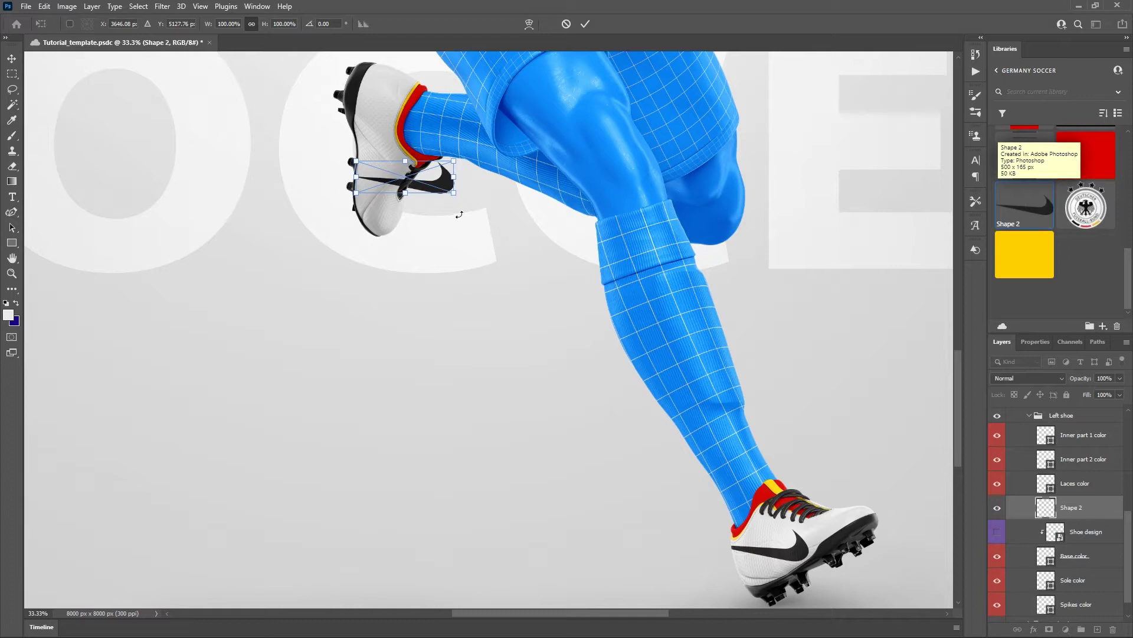
drag(461, 203, 369, 185)
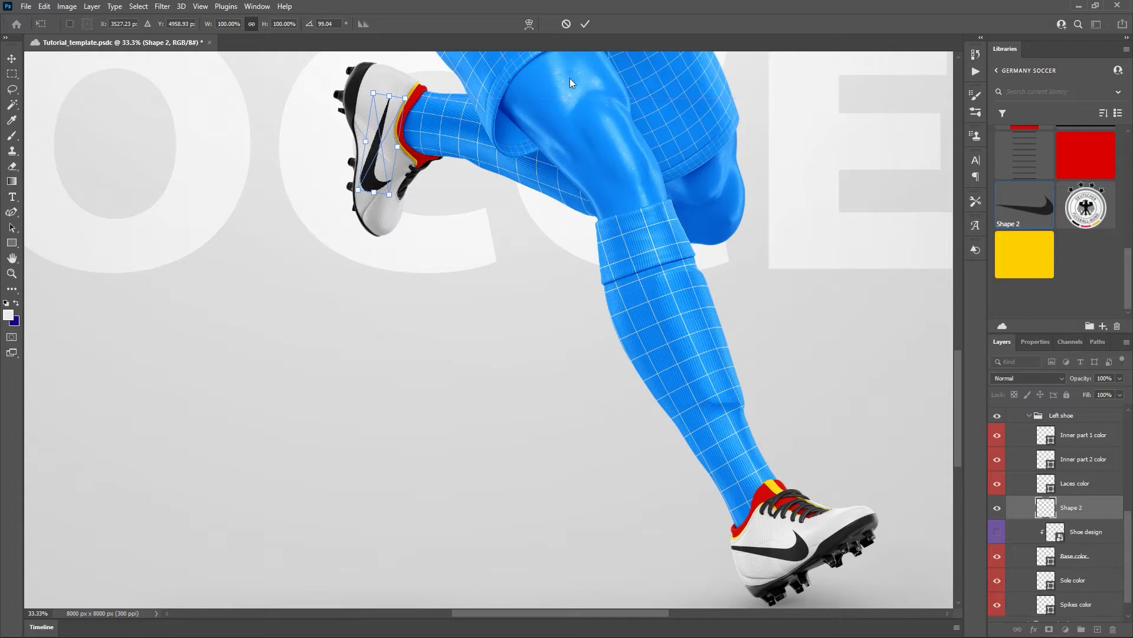
click(588, 23)
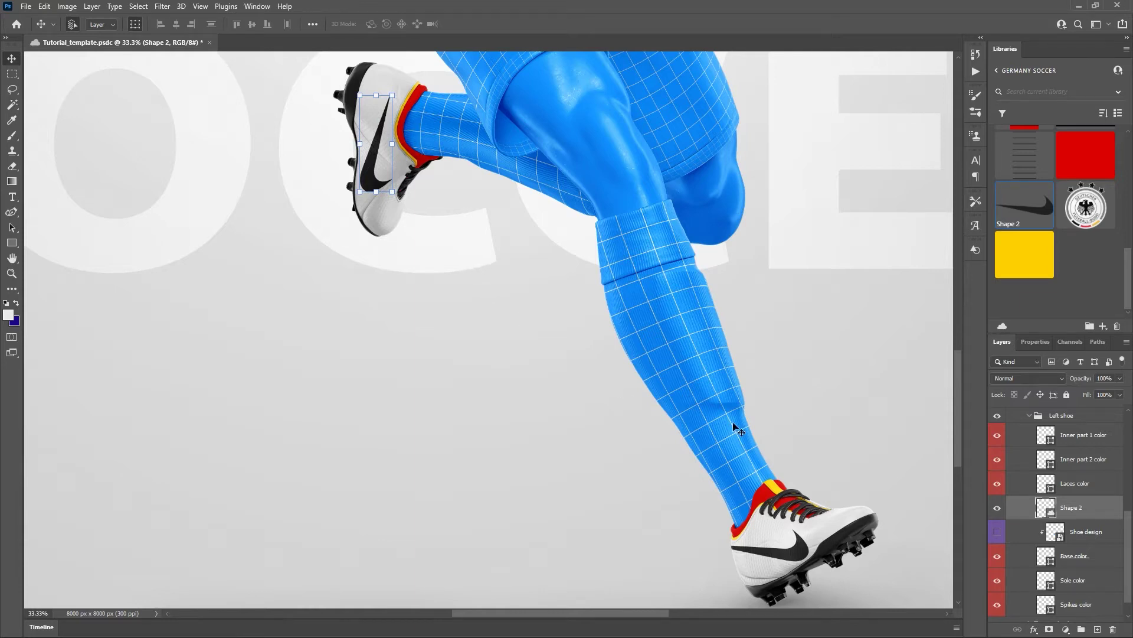
Collapse the Left shoe and Shoes groups and expand the Socks group.
scroll(753, 412, up, 1)
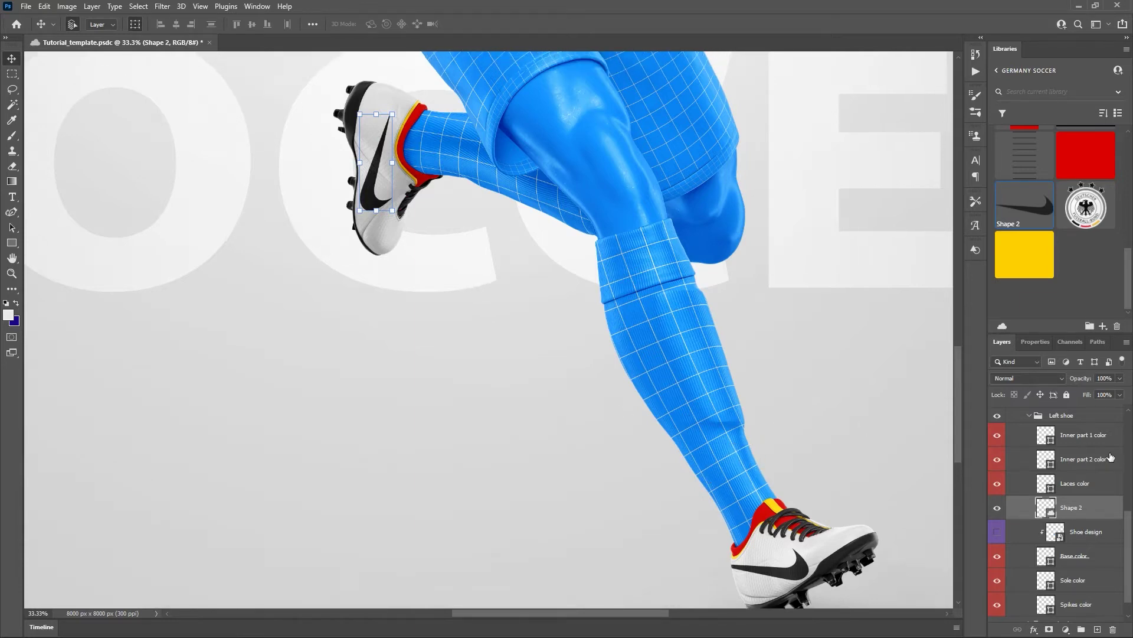
click(1029, 415)
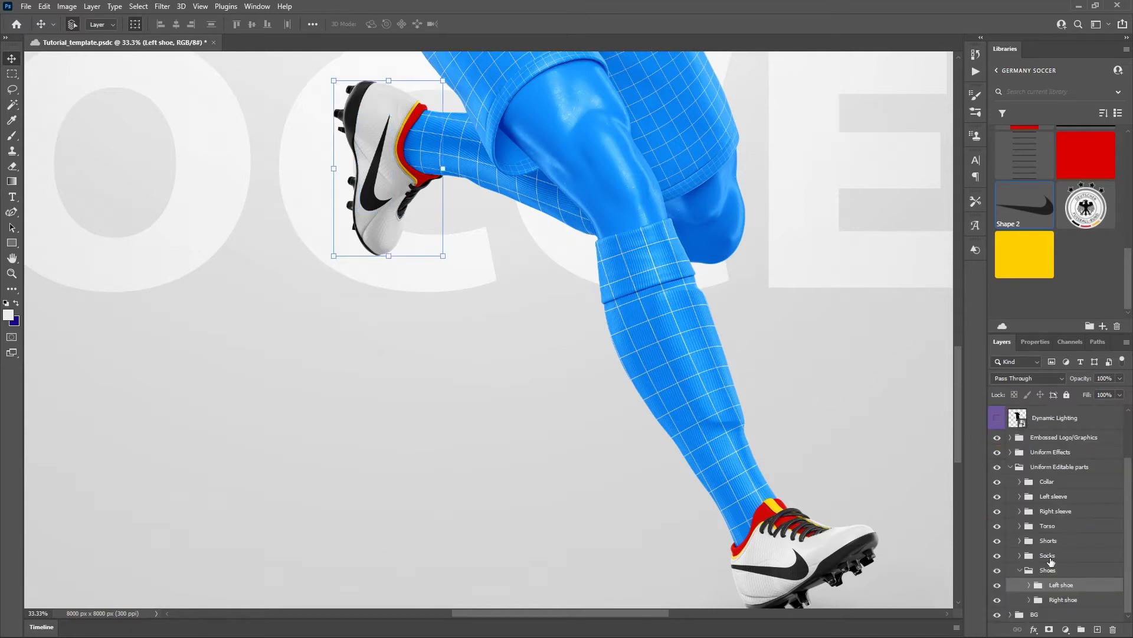
click(1020, 570)
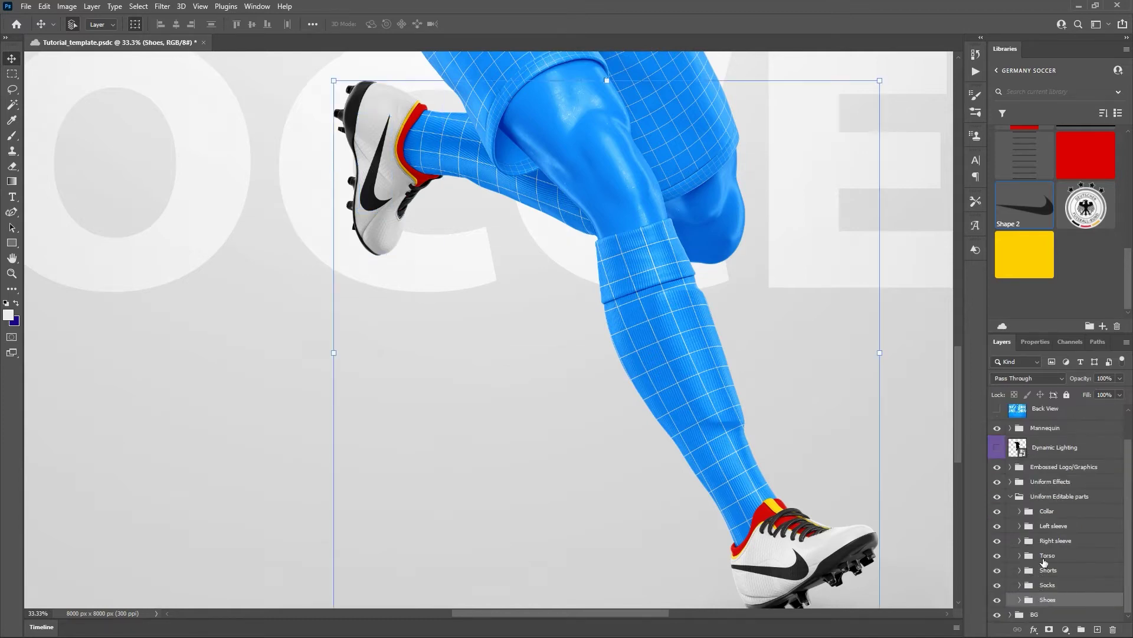
click(1019, 586)
scroll(1055, 515, down, 2)
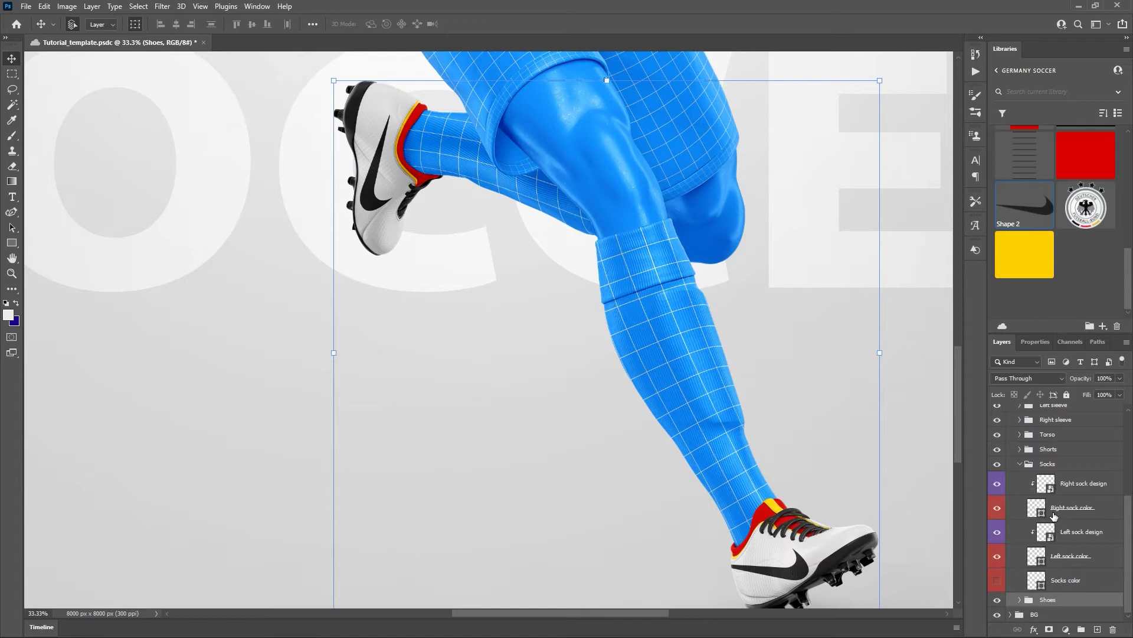
Briefly show the Reference layer to check the finished sock design, and hide it again.
scroll(1057, 513, up, 3)
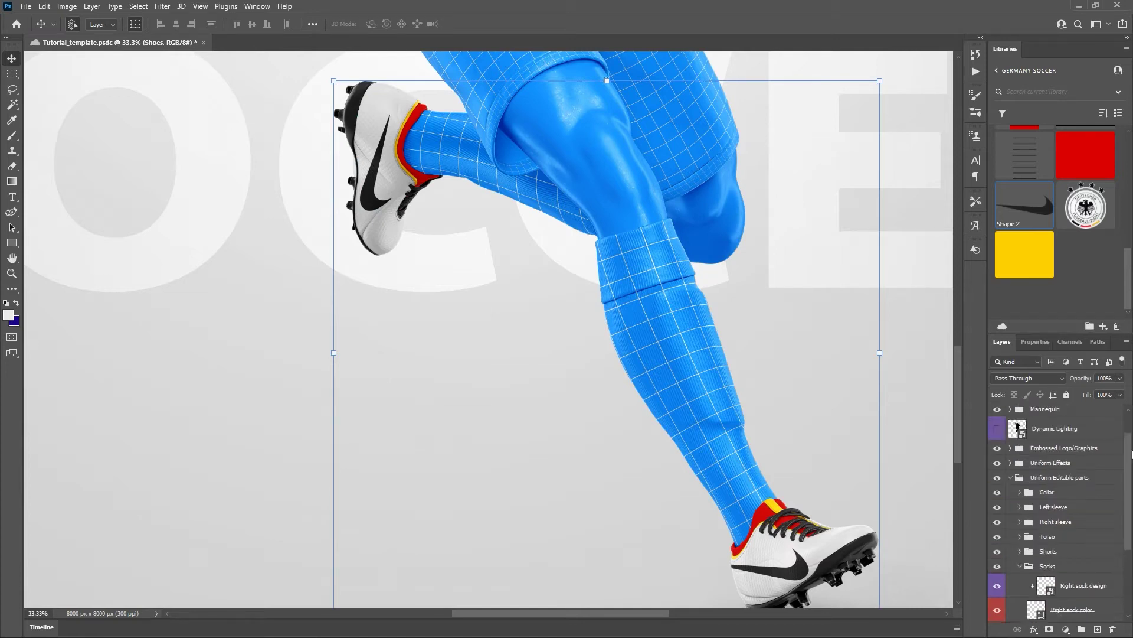
click(997, 416)
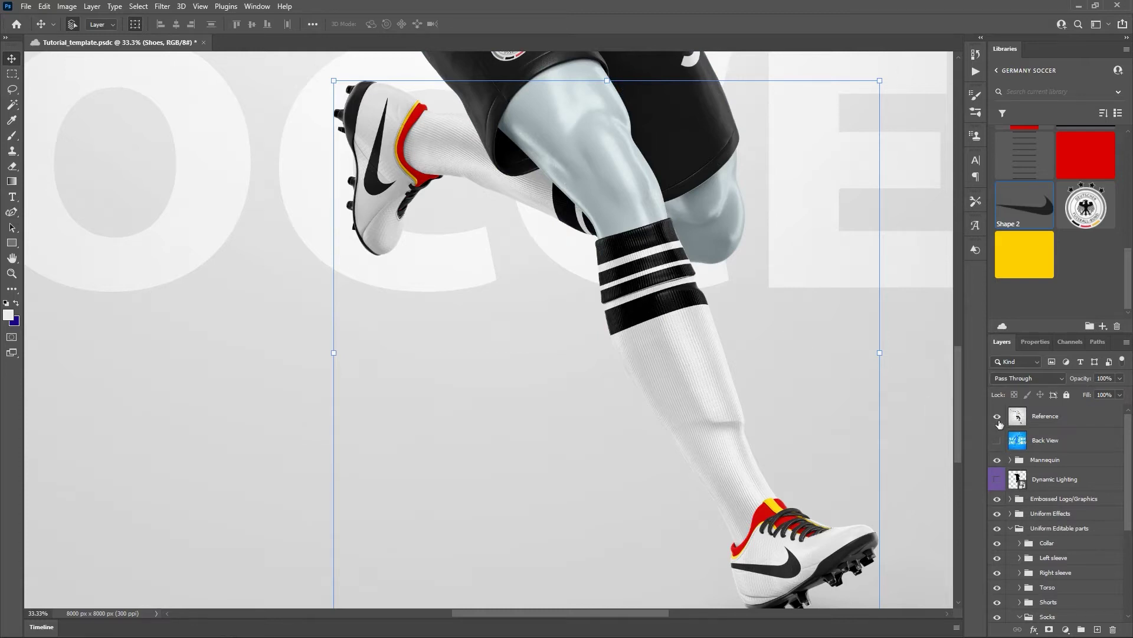
key(ctrl+z)
scroll(1045, 479, down, 3)
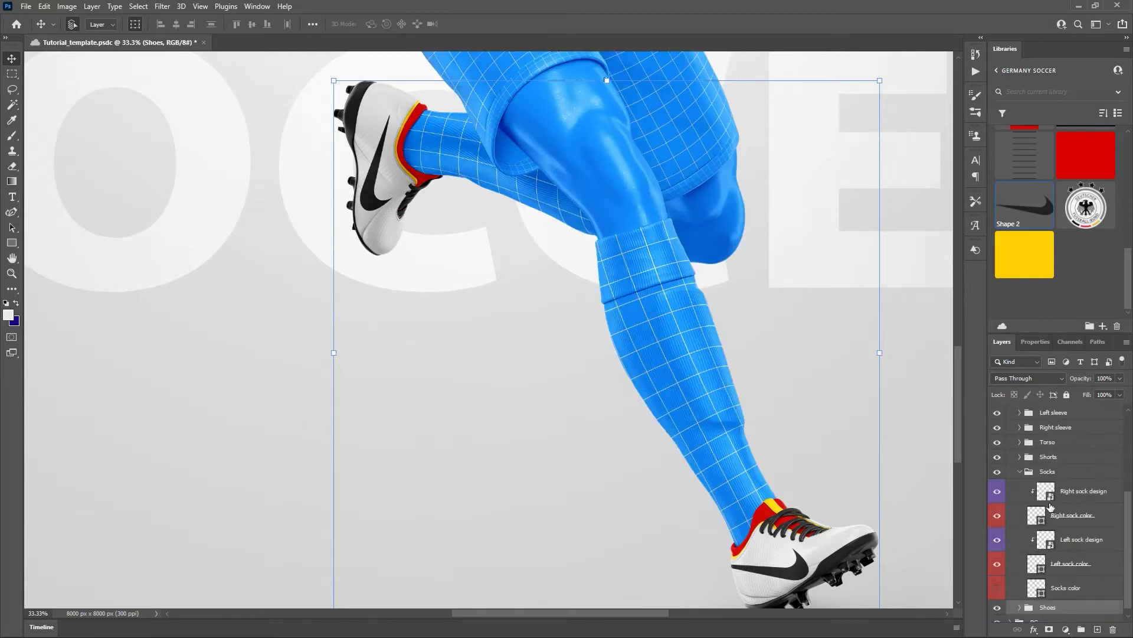
Hide the Right sock design and Left sock design layers and show the Socks color layer.
click(998, 491)
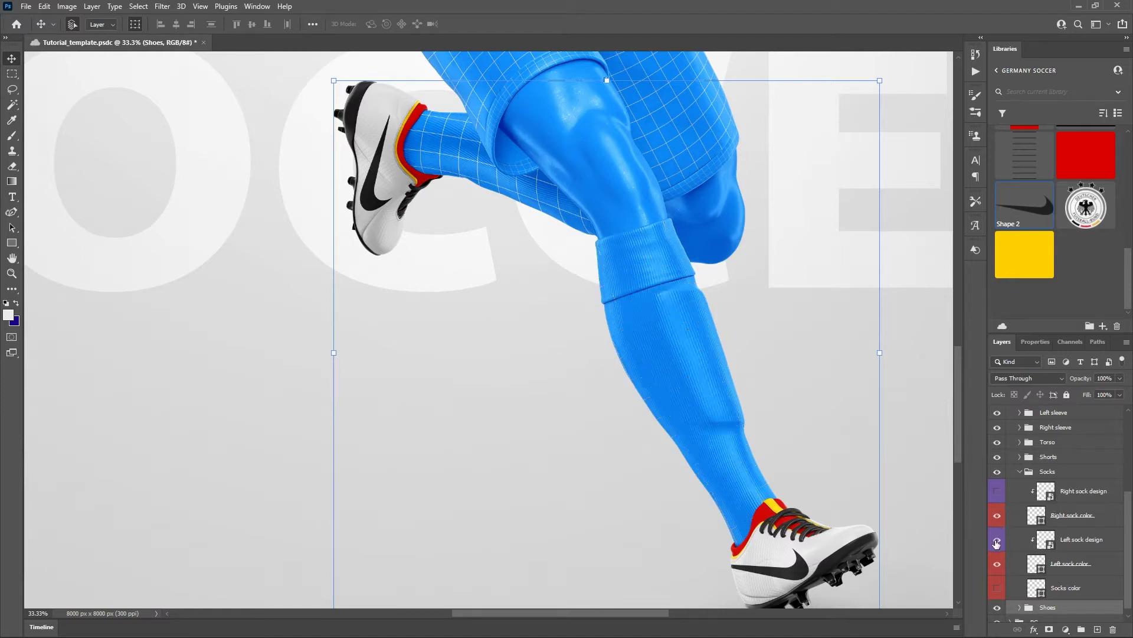
click(997, 541)
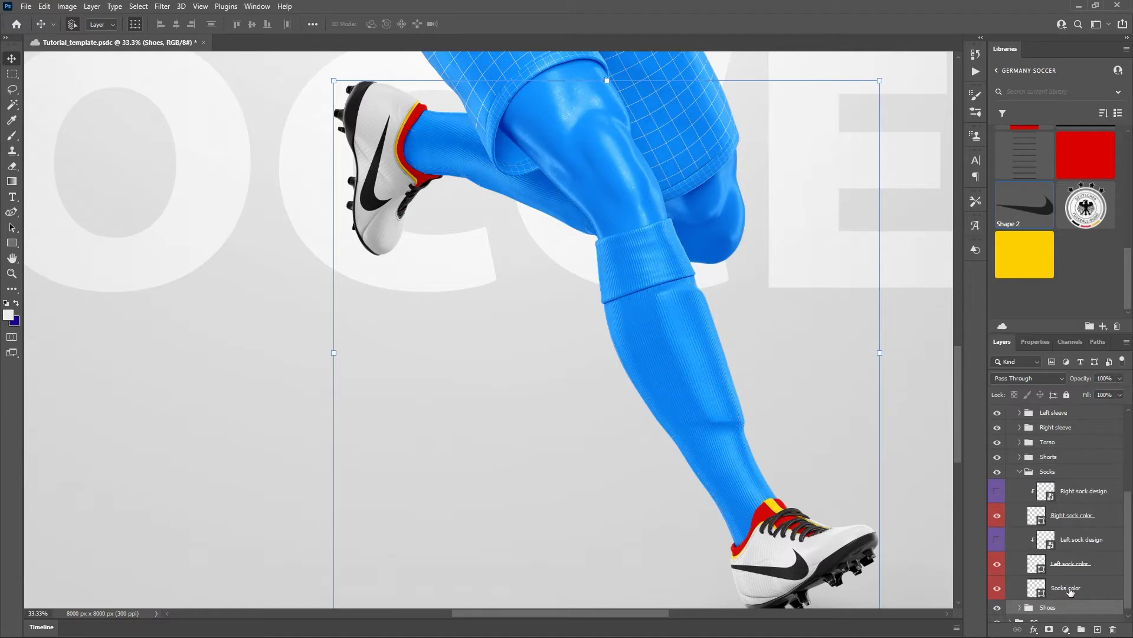
Recolor the Socks color, Left sock color and Right sock color layers with the library's Alt White.
click(1070, 589)
ctrl+click(1073, 565)
ctrl+click(1079, 518)
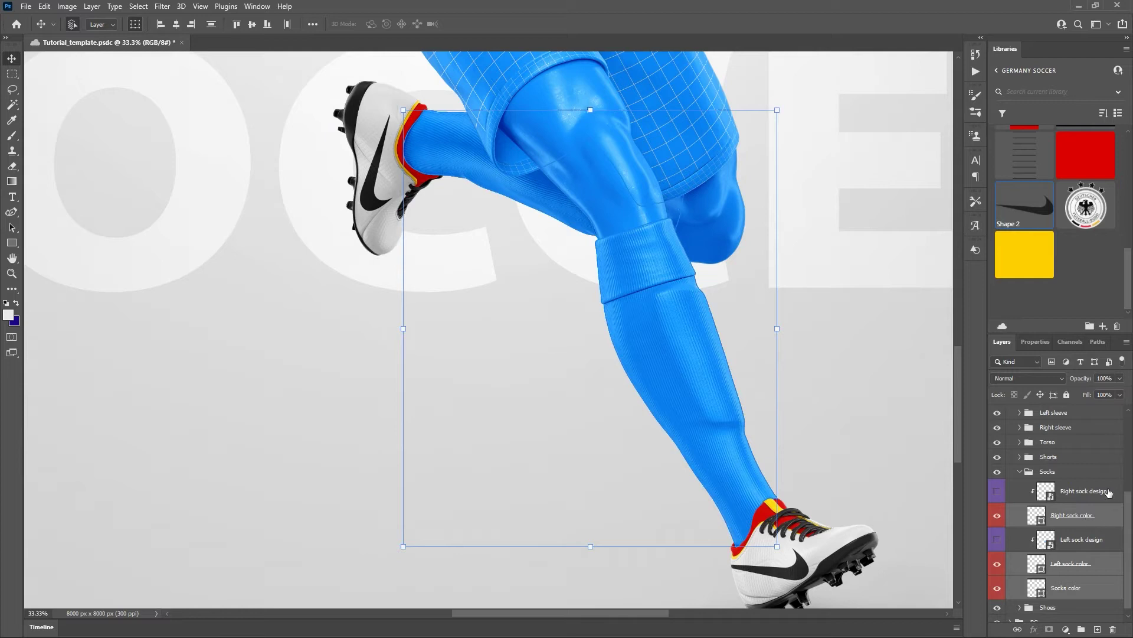
scroll(1056, 271, up, 3)
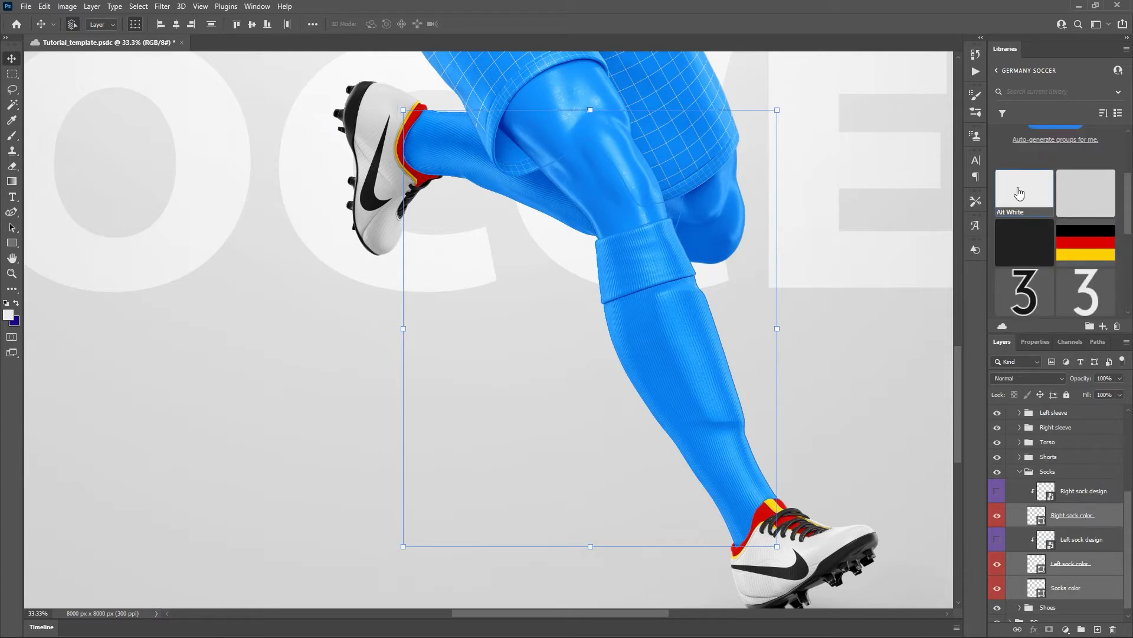
click(1020, 193)
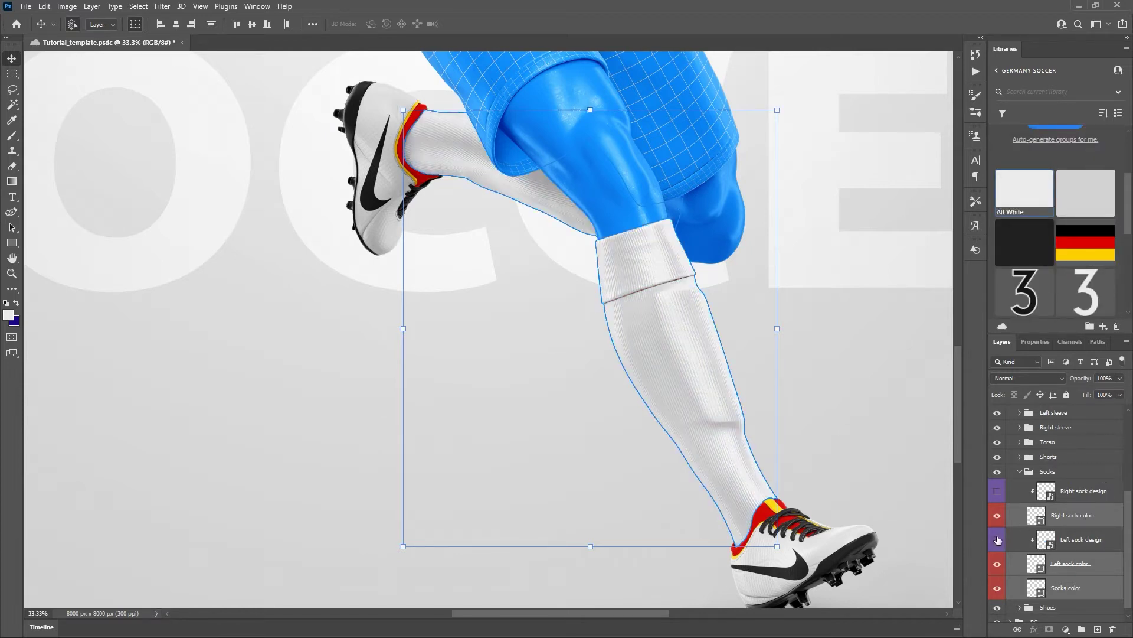
Show both sock design layers and place the library's Layer 1 stripes along the top edge of the left sock design.
click(998, 495)
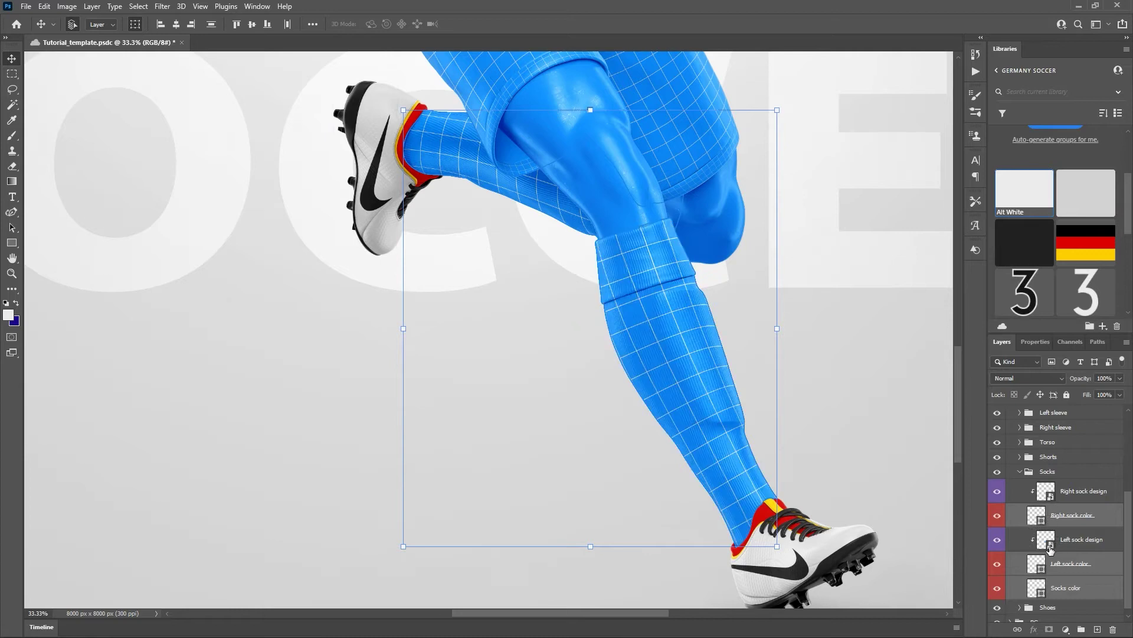
double_click(1049, 546)
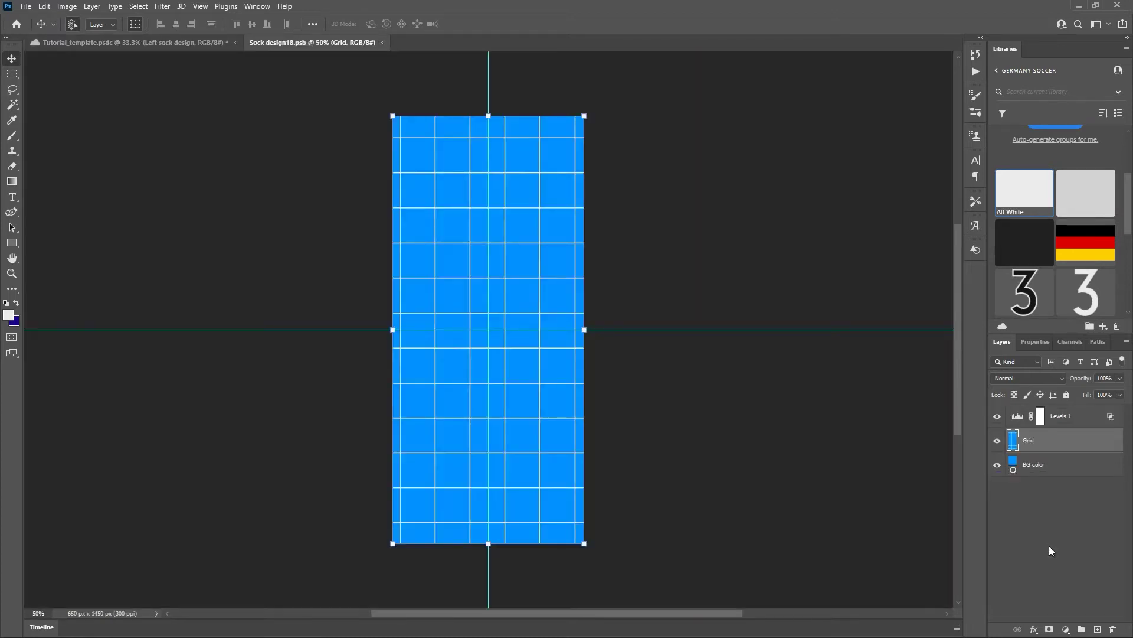
scroll(1063, 248, up, 3)
scroll(1063, 248, down, 6)
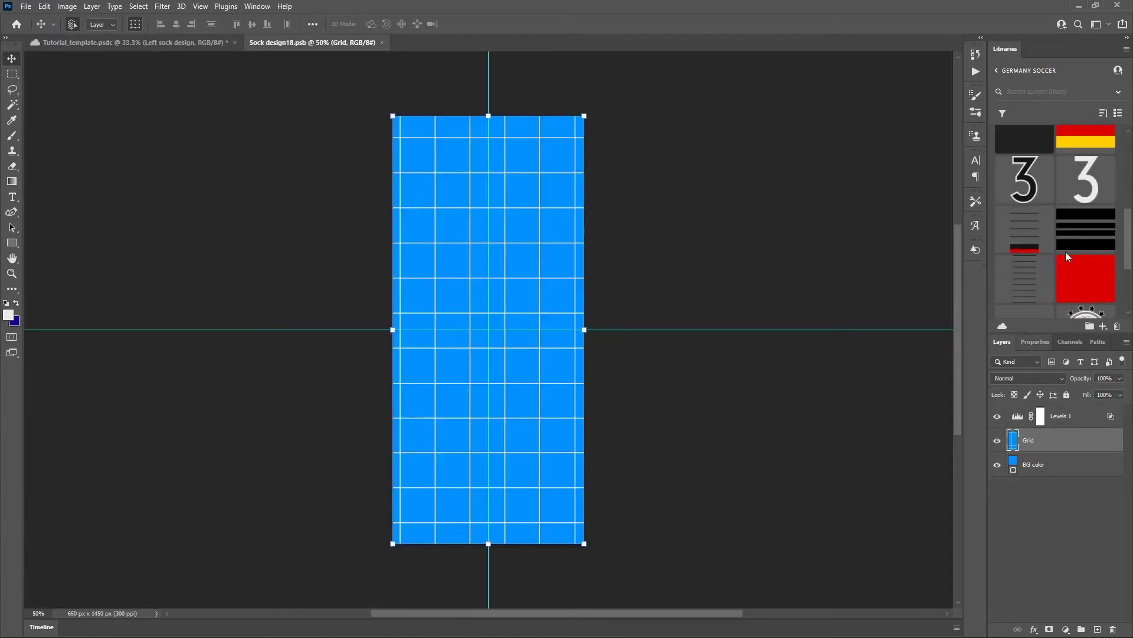
scroll(1063, 244, down, 1)
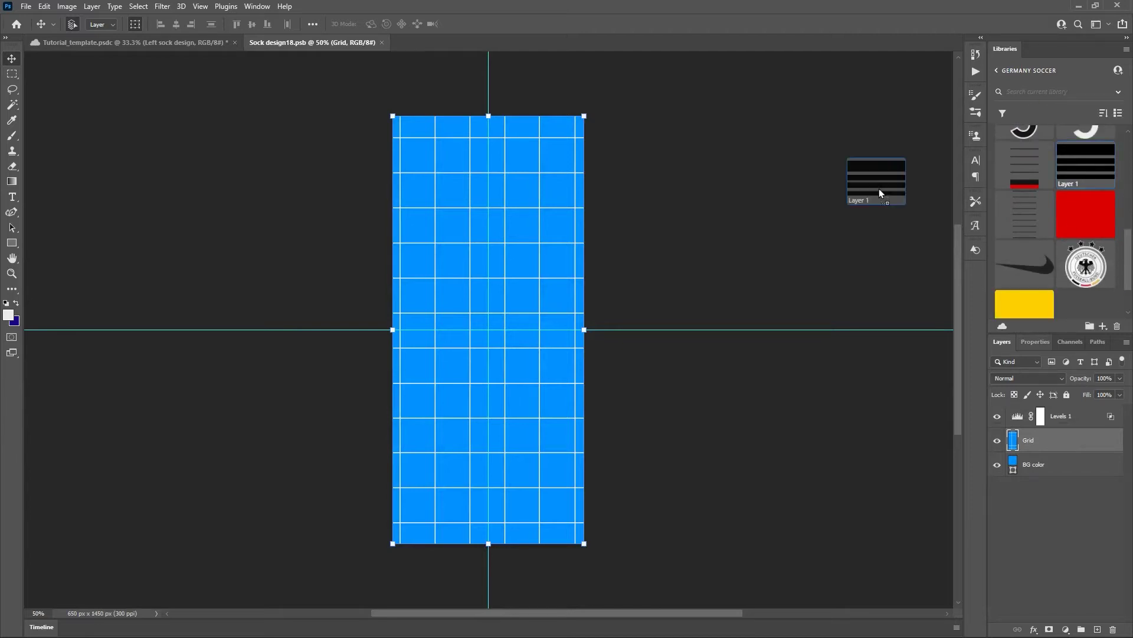
drag(494, 242, 494, 242)
drag(513, 190, 513, 137)
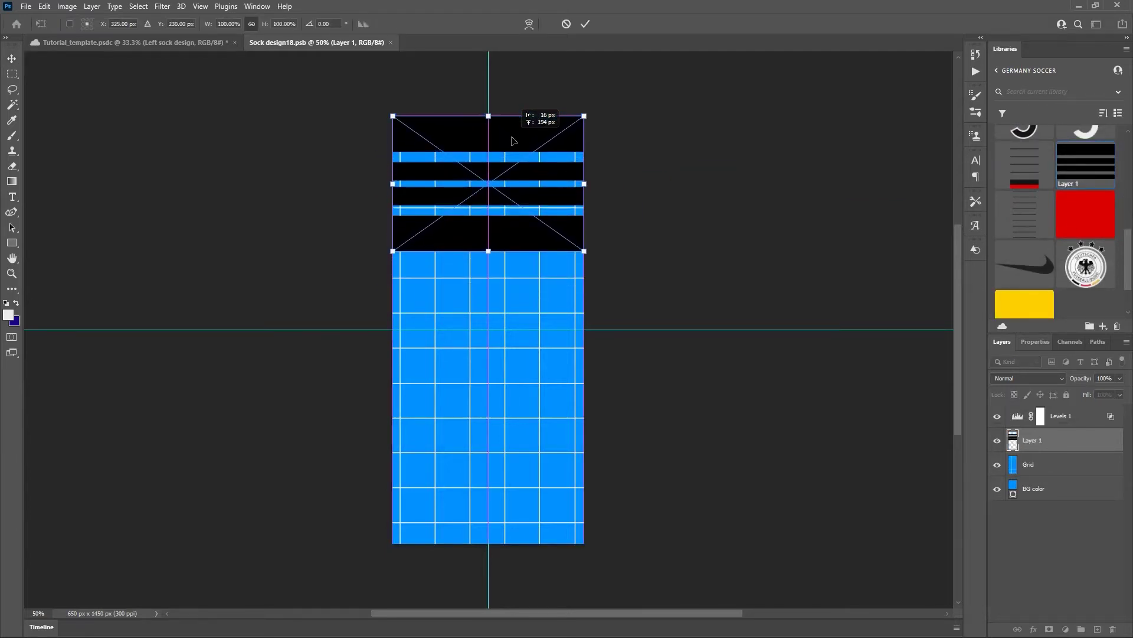
click(585, 24)
Hide the Grid and BG color layers in the left sock design, save it, and close it after checking the template.
click(997, 464)
click(997, 488)
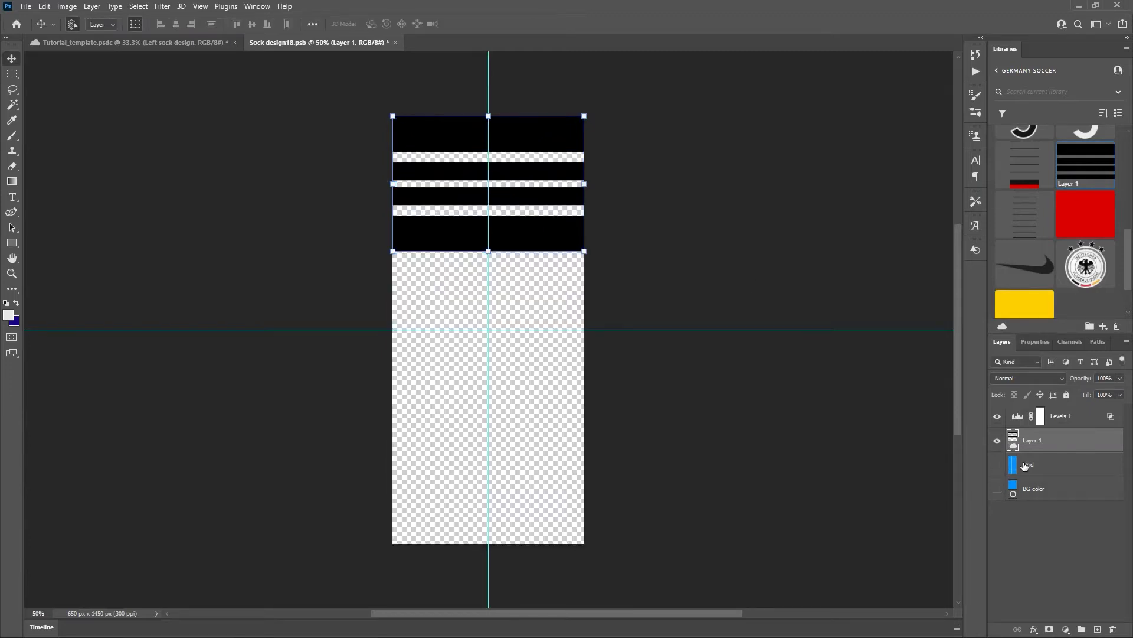
key(ctrl+s)
click(145, 44)
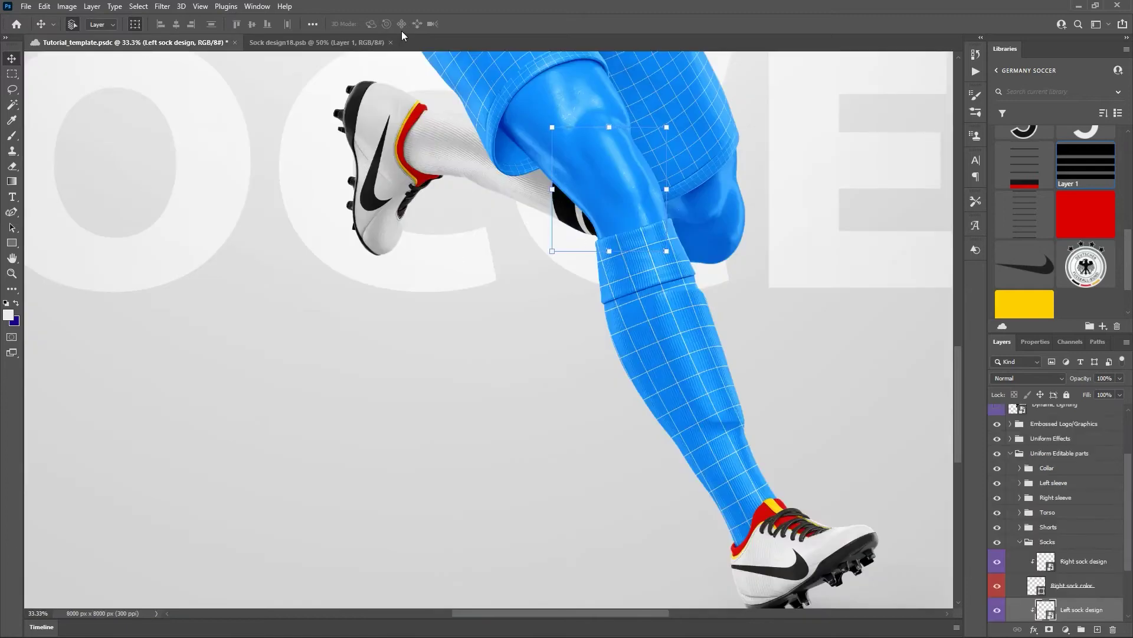
click(391, 43)
Open the right sock design and place the library's Layer 1 stripes along its top edge, above the Grid layer.
scroll(1060, 522, down, 3)
double_click(1047, 489)
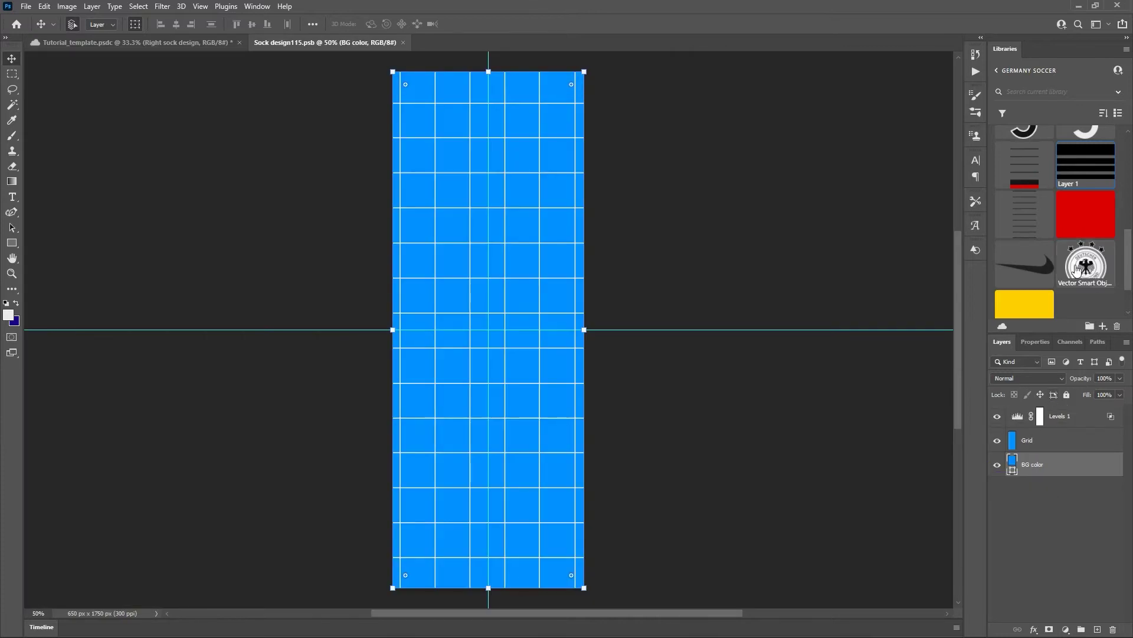
click(1046, 443)
drag(1076, 172, 524, 210)
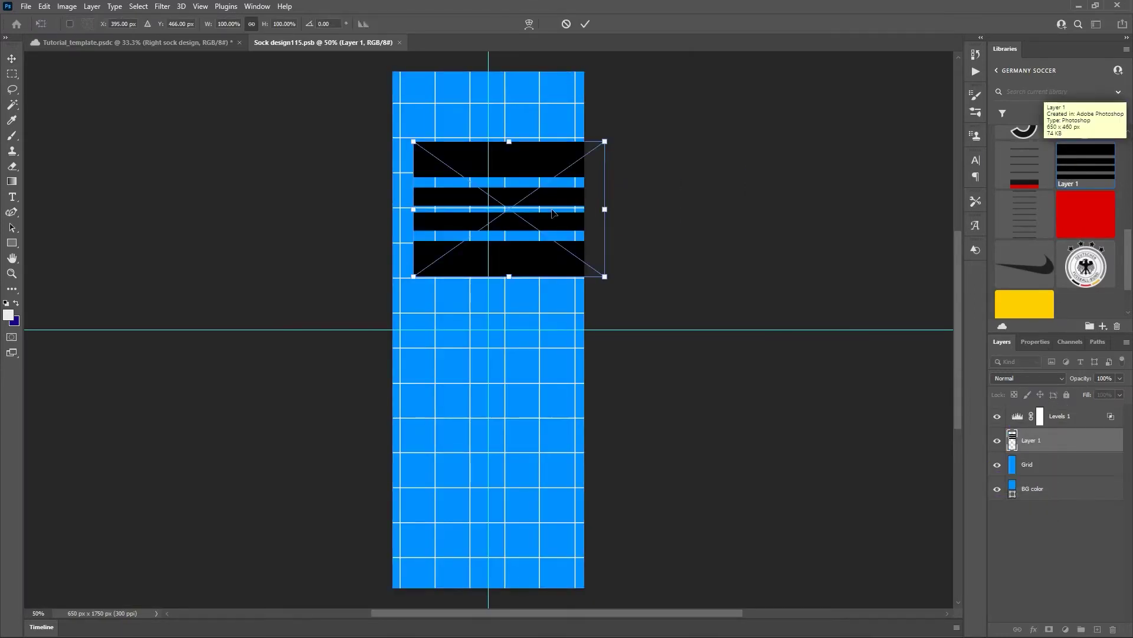
drag(543, 167, 549, 83)
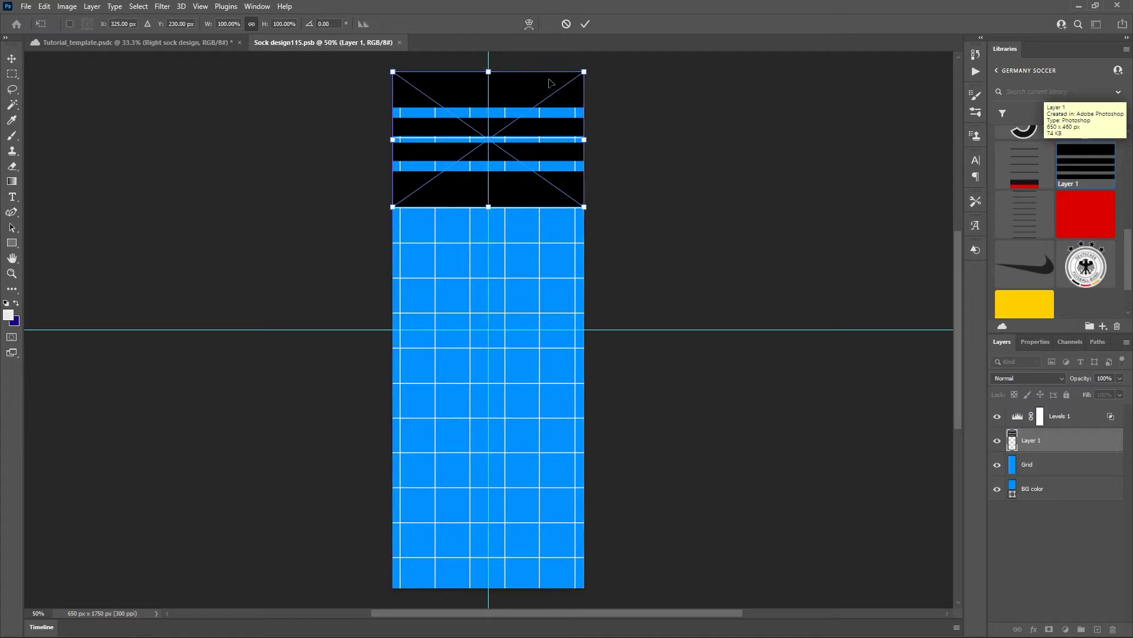
click(585, 24)
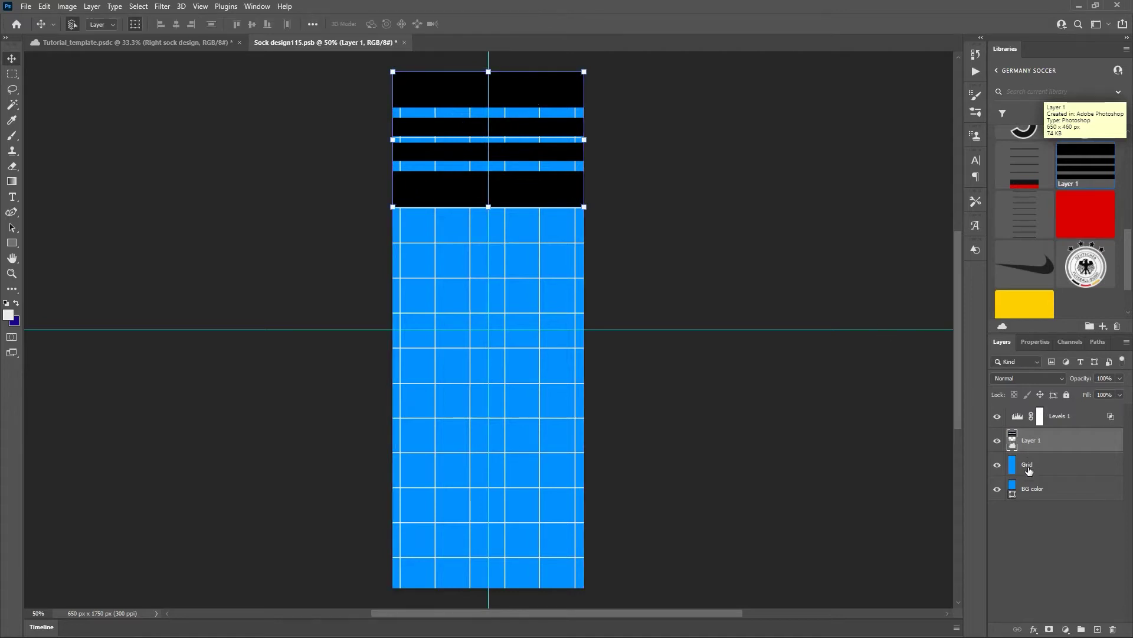
Hide the Grid and BG color layers in the right sock design and close it, saving the changes.
alt+click(997, 443)
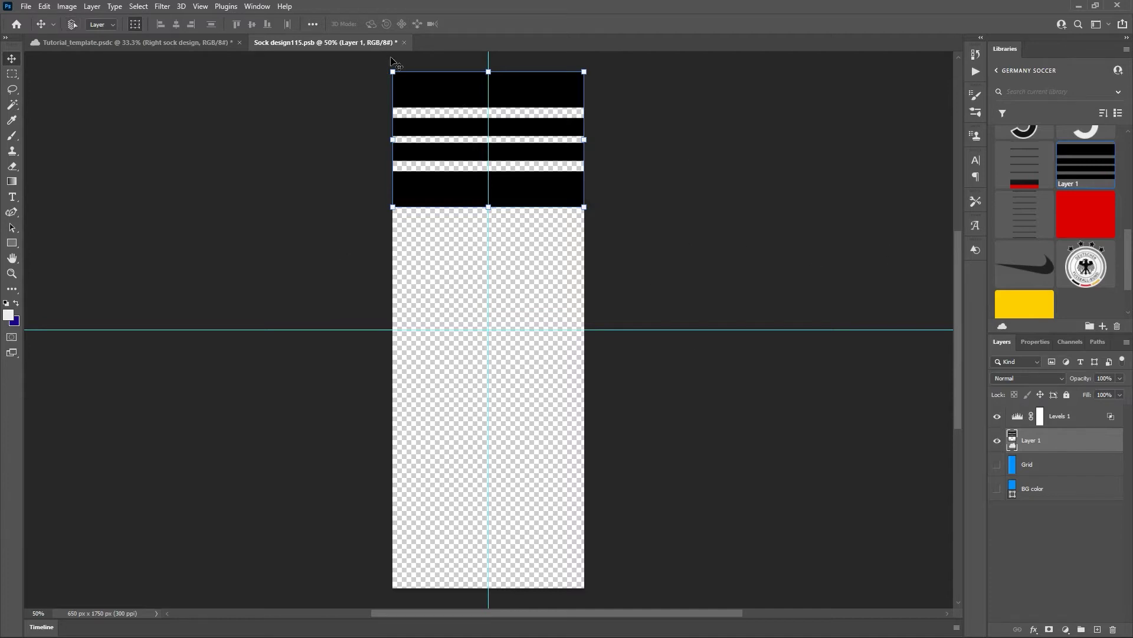
click(404, 43)
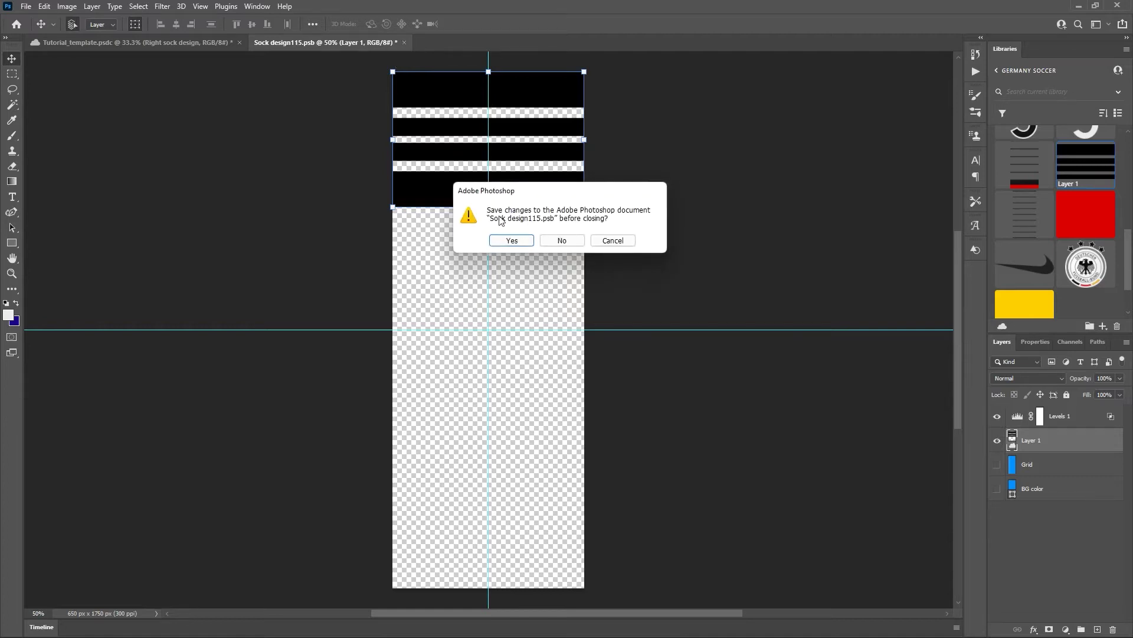
click(513, 241)
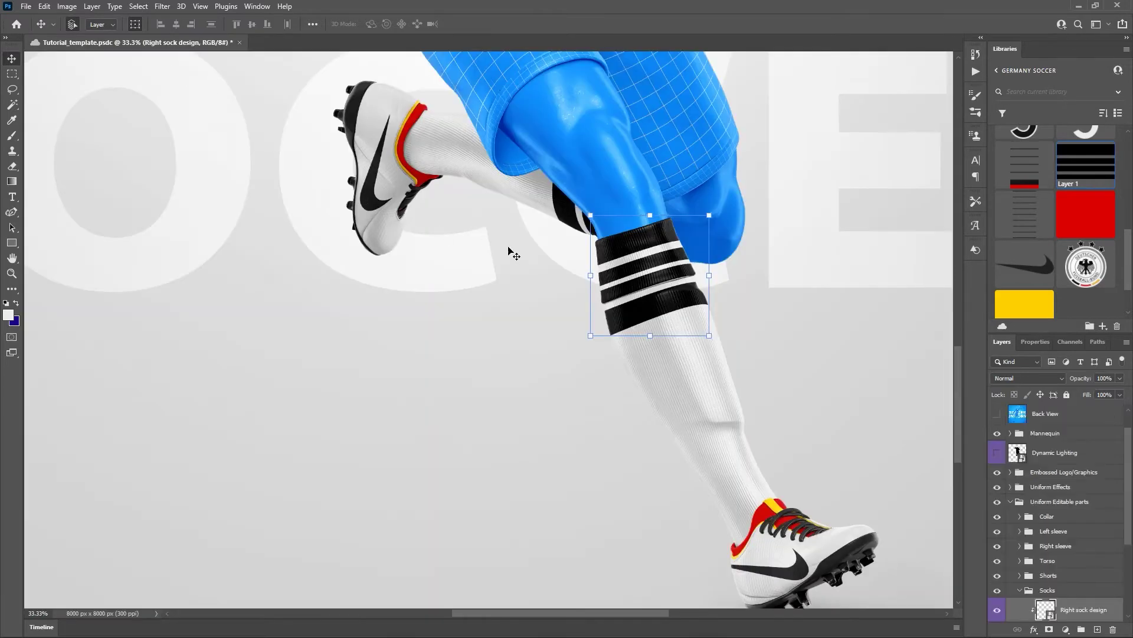
Briefly show the Reference layer to examine the finished shorts design, and hide it again.
scroll(783, 374, up, 6)
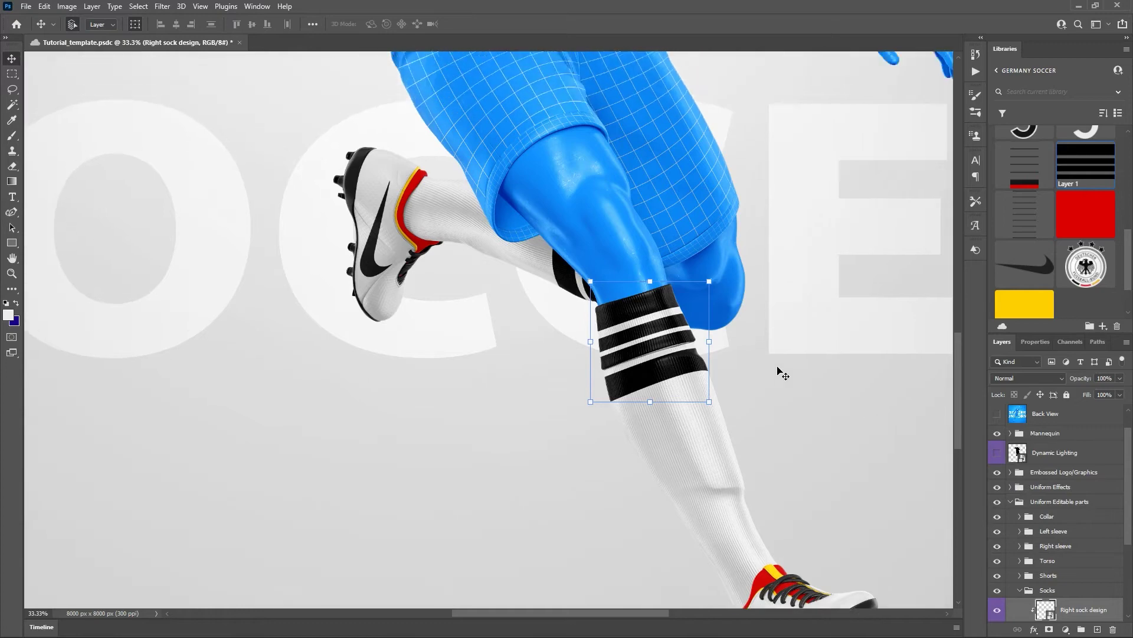
scroll(783, 374, down, 1)
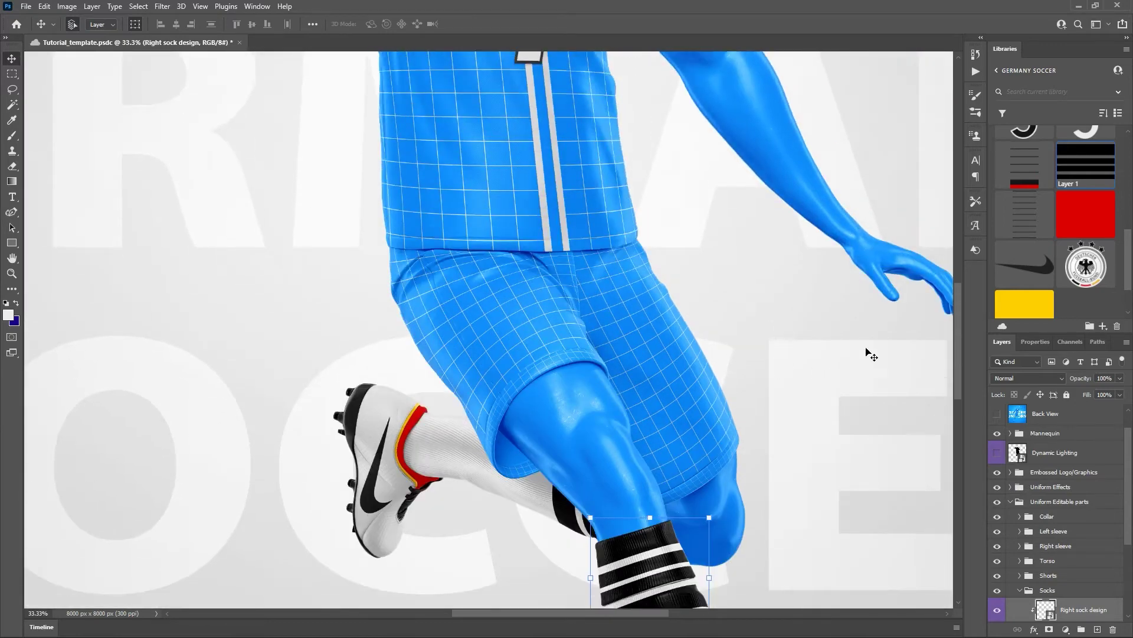
scroll(1130, 466, up, 1)
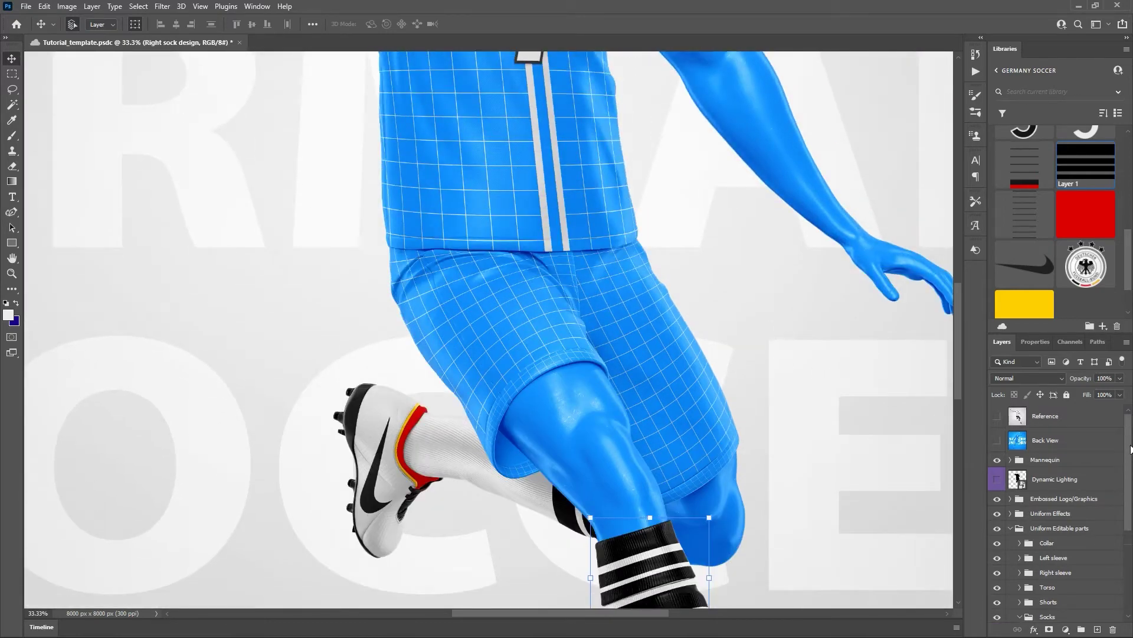
scroll(1121, 449, down, 1)
scroll(1092, 436, up, 1)
click(997, 418)
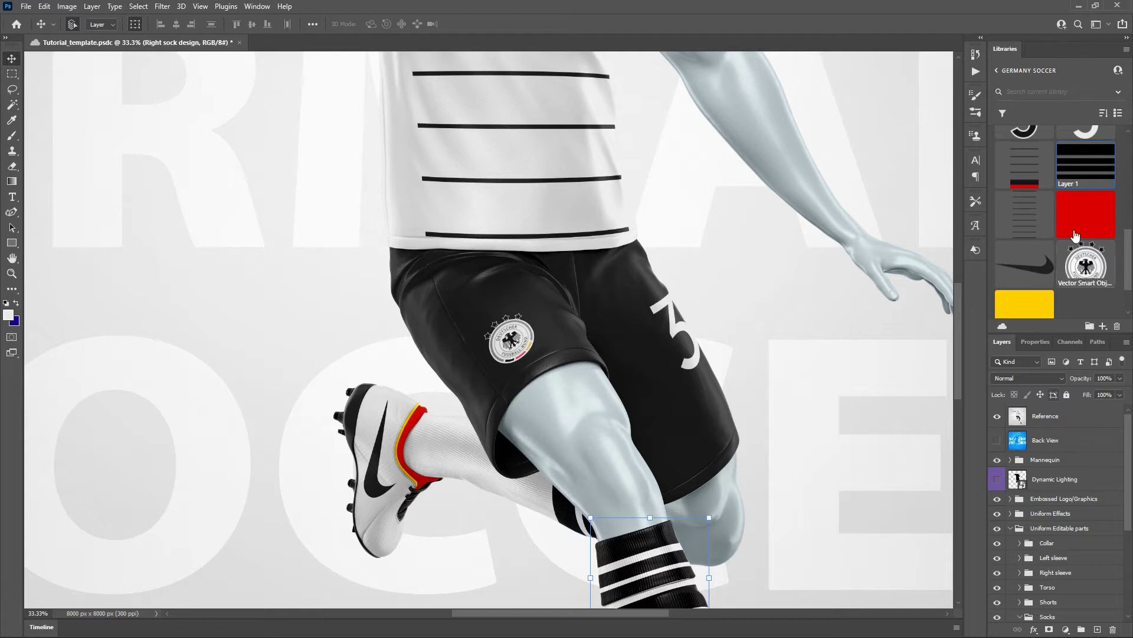
click(997, 416)
Collapse the Socks group and expand the Shorts group and its Left Leg subgroup.
scroll(1054, 470, down, 3)
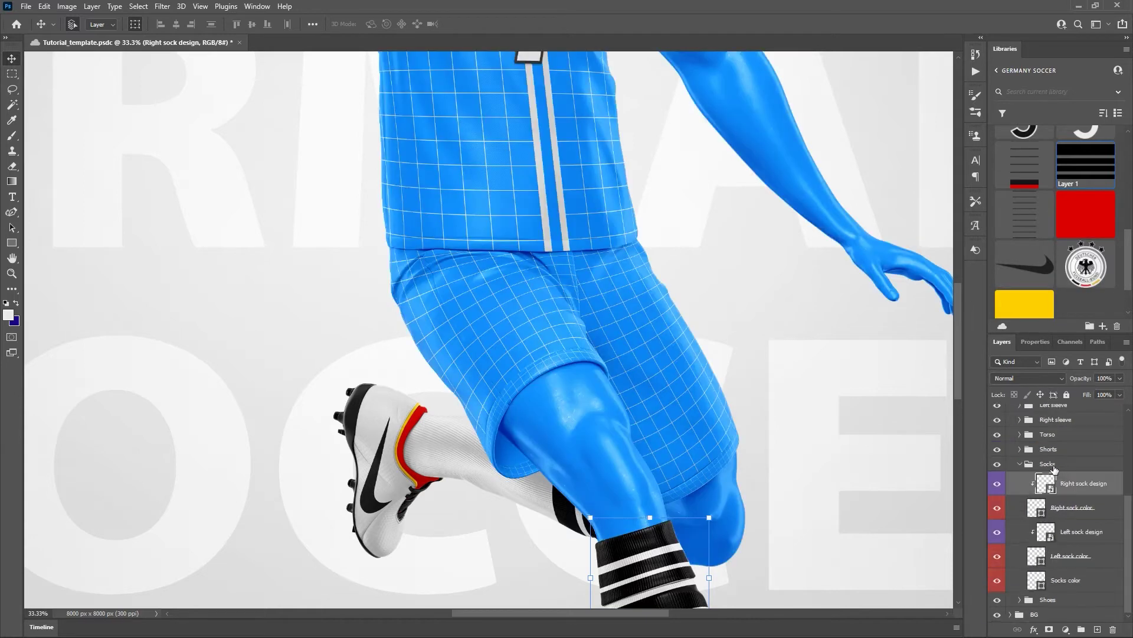
click(1020, 464)
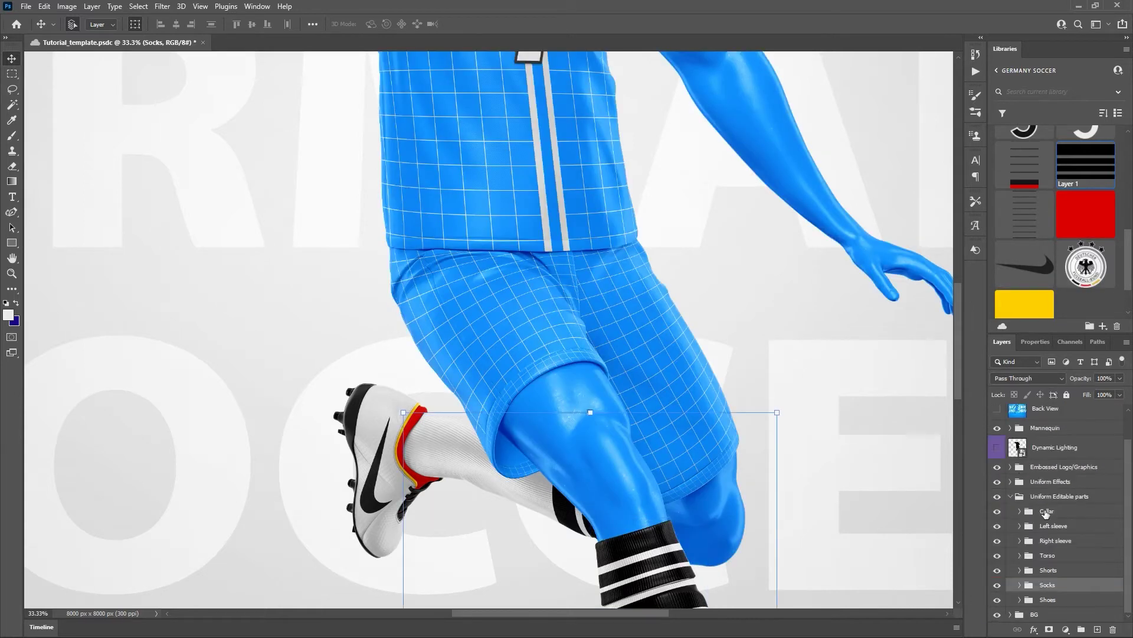
click(1027, 570)
click(1020, 570)
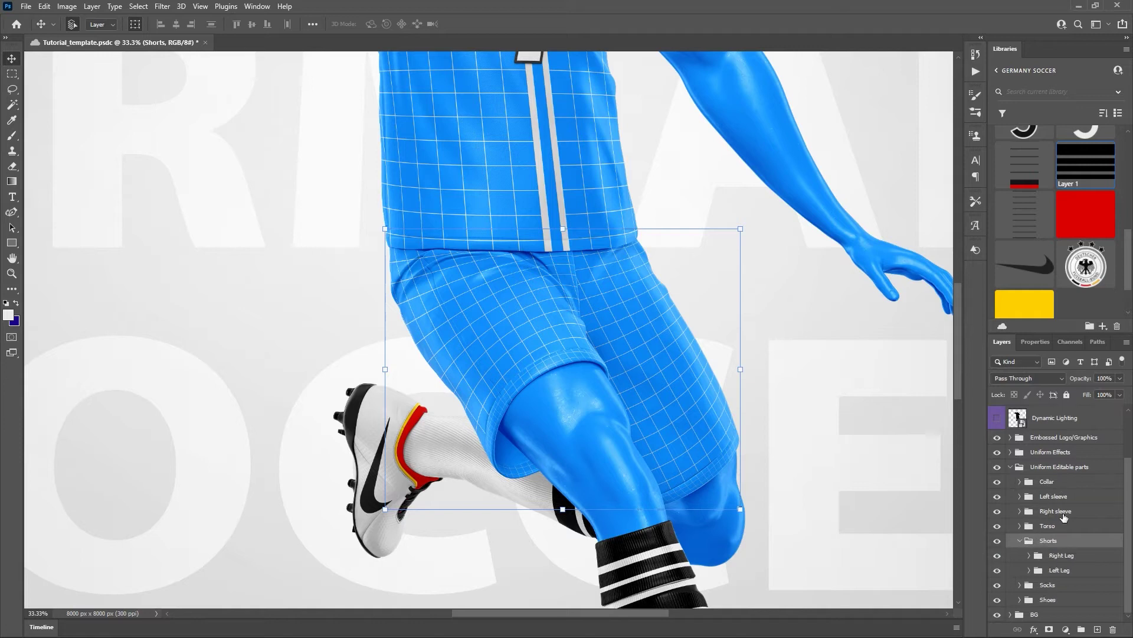
click(1034, 570)
click(1030, 570)
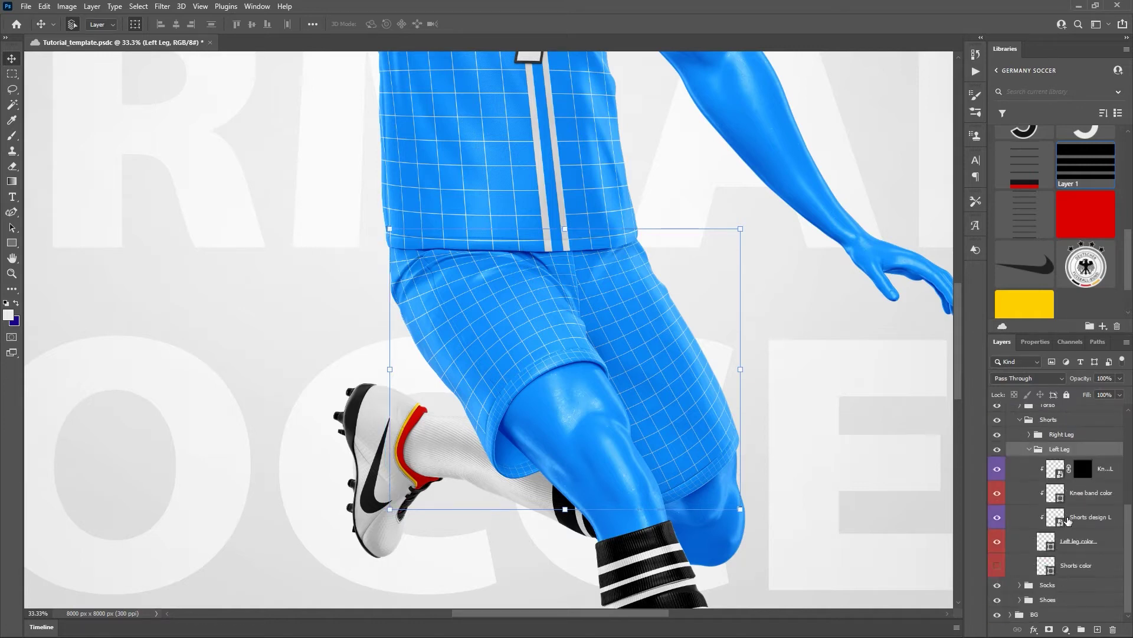
Hide the left leg's knee band layers, show Shorts color, and recolor Left leg color and Shorts color with the library's Black.
click(997, 495)
click(1082, 548)
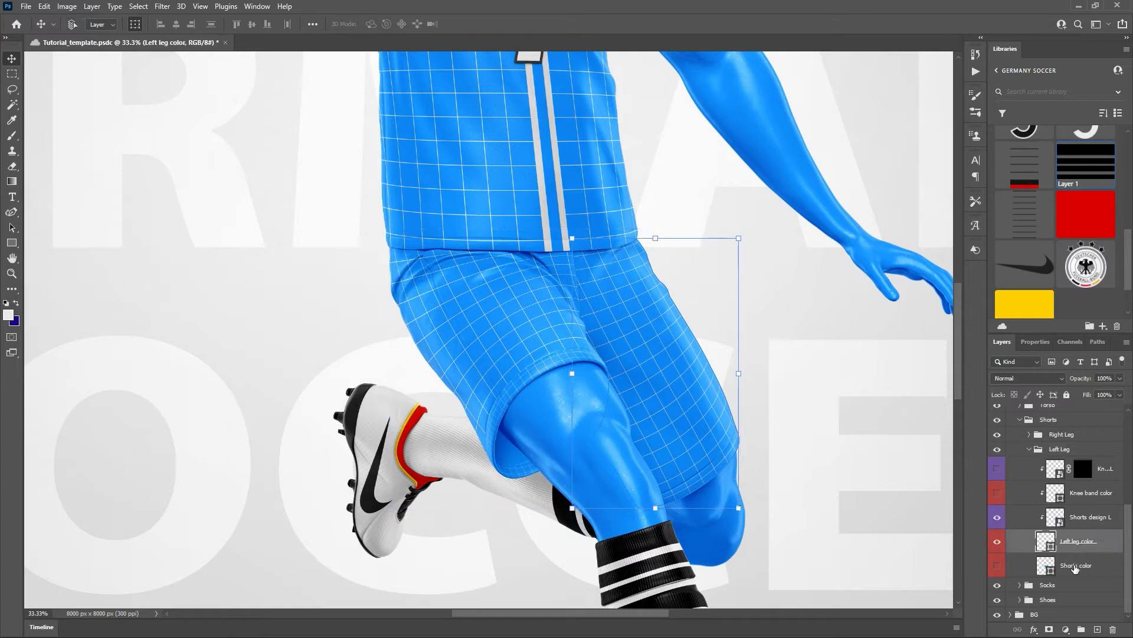
shift+click(1076, 565)
scroll(1052, 230, up, 5)
click(1052, 232)
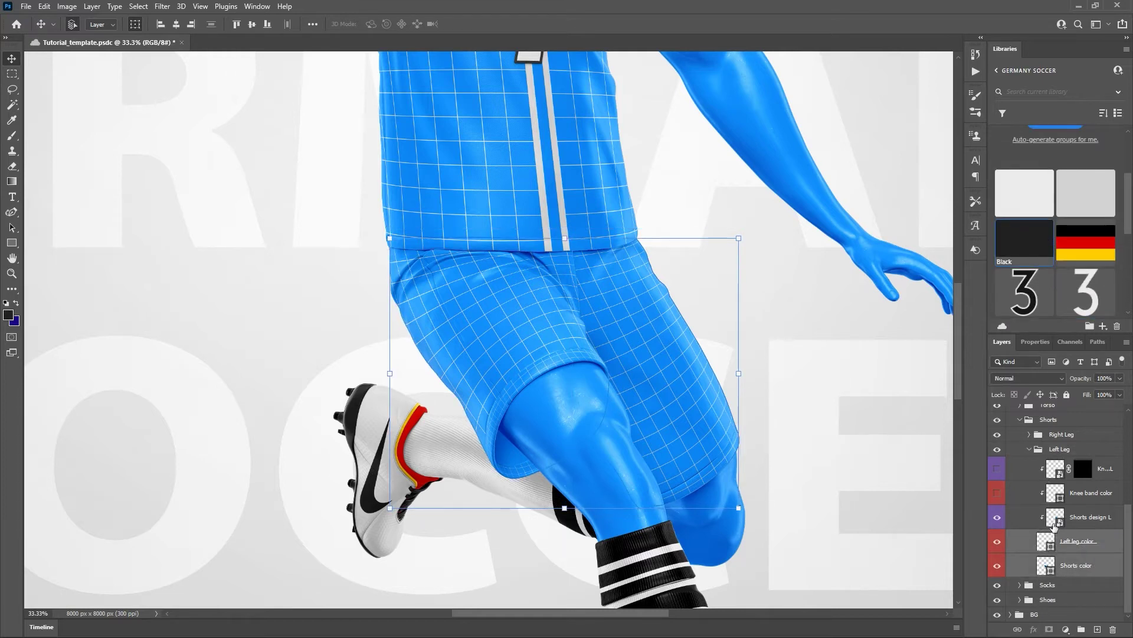
Open the left leg's shorts design and place the library's white Germany 3 1 number near its center, above the Grid layer.
double_click(1060, 523)
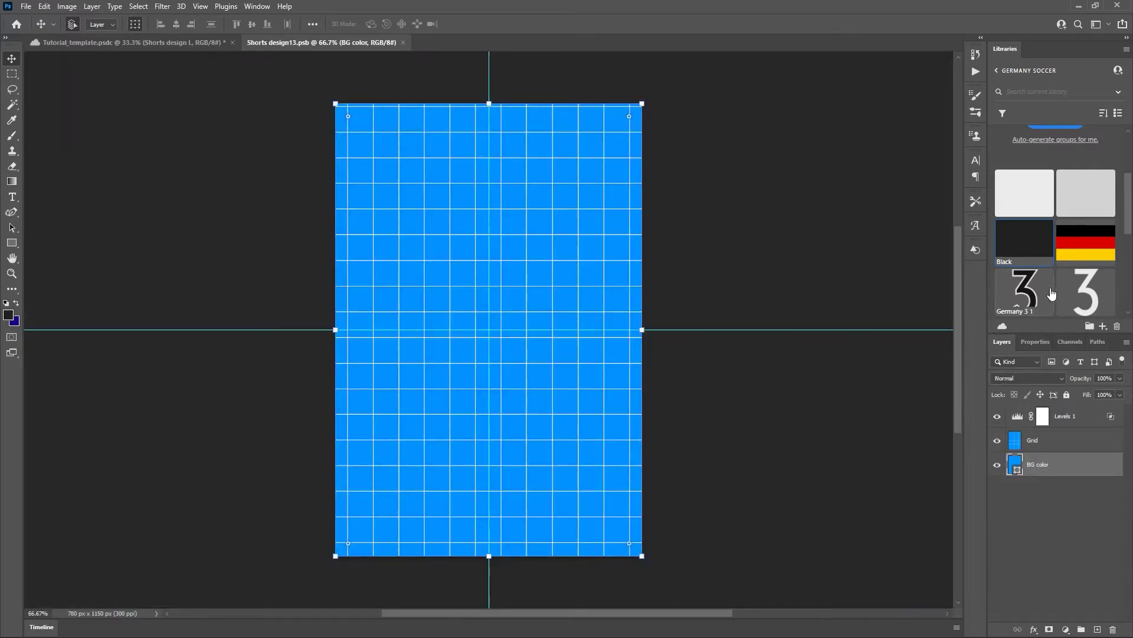
drag(1086, 292, 517, 335)
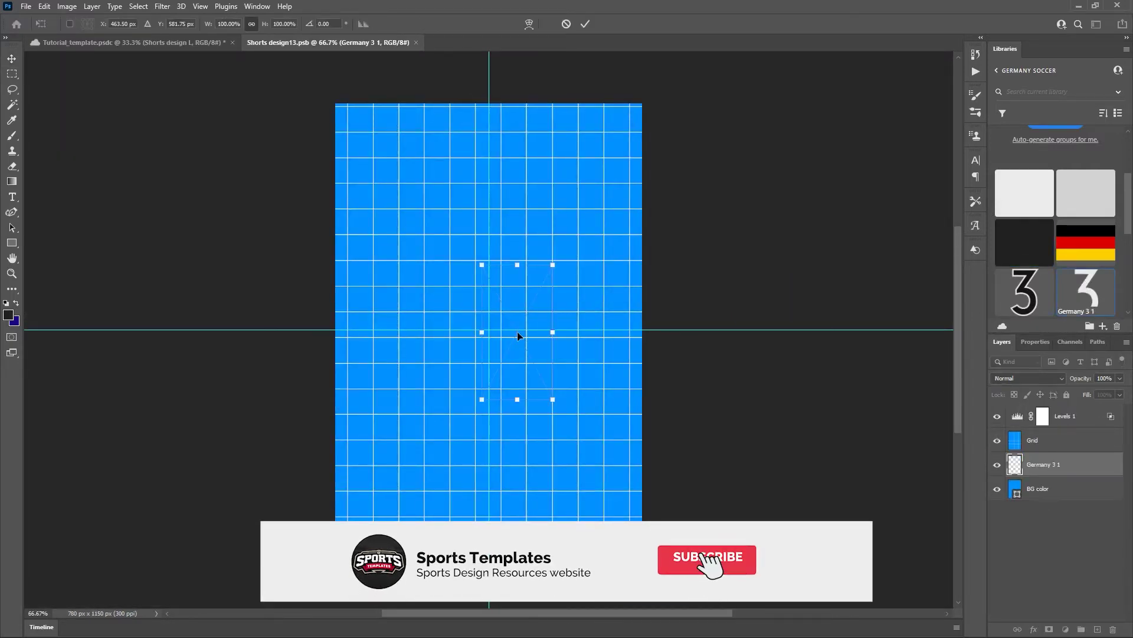
drag(1033, 470, 1039, 440)
Hide the Grid and BG color layers in the left shorts design, save it, and check the number in the template.
click(997, 464)
click(998, 489)
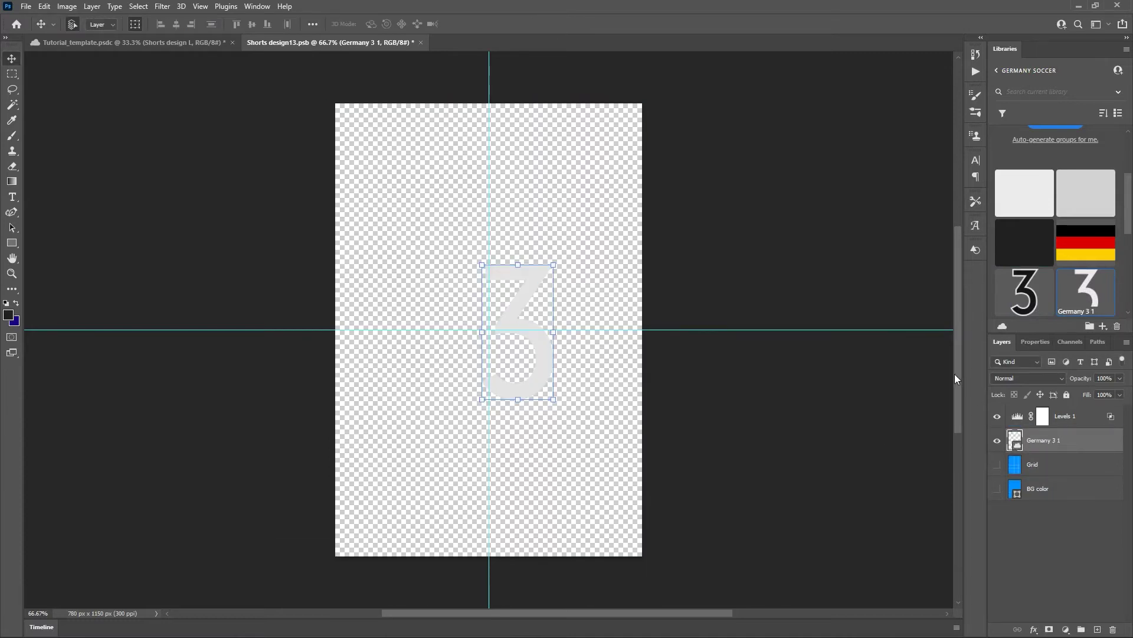
key(ctrl+s)
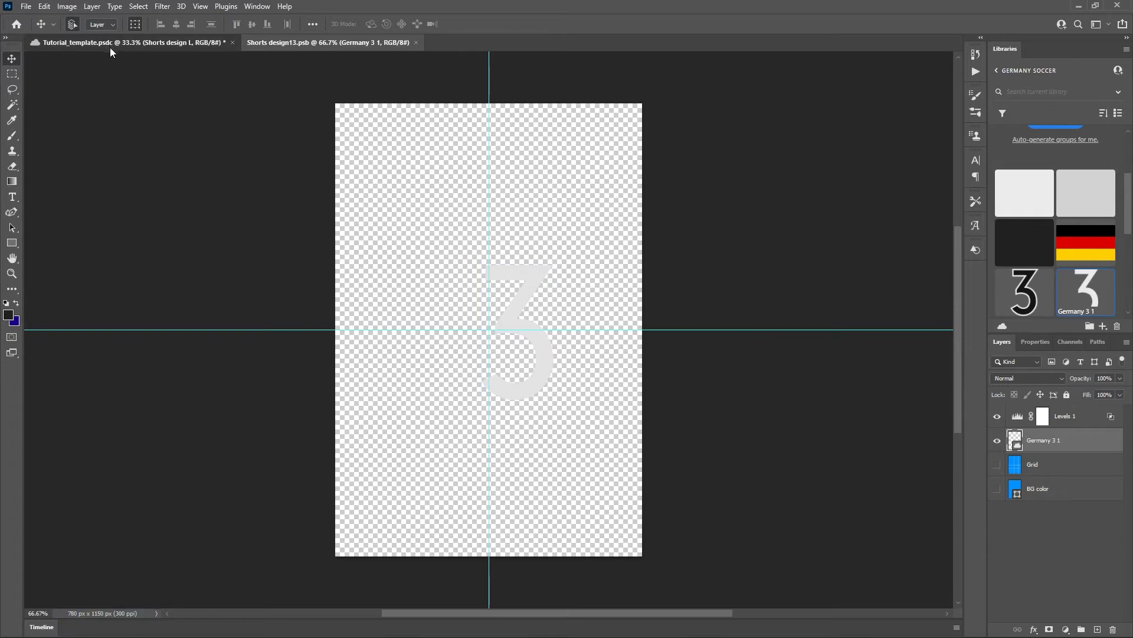
click(110, 48)
Move the number 3 farther right in the left shorts design, save it, and return to the template.
click(328, 43)
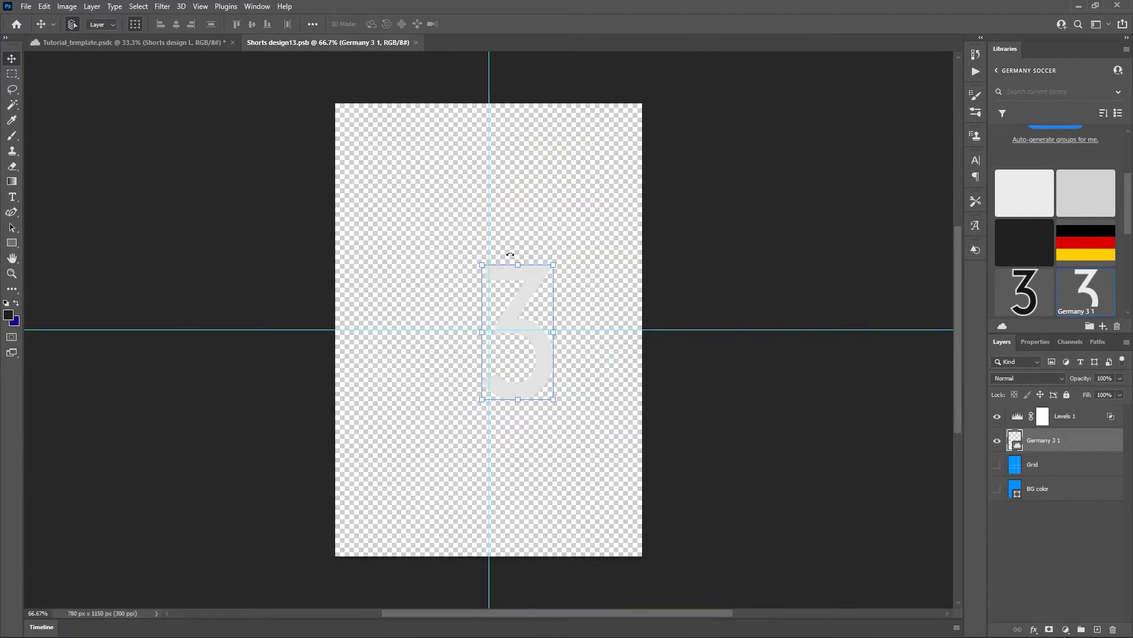
drag(515, 315, 577, 317)
key(ctrl+s)
click(151, 42)
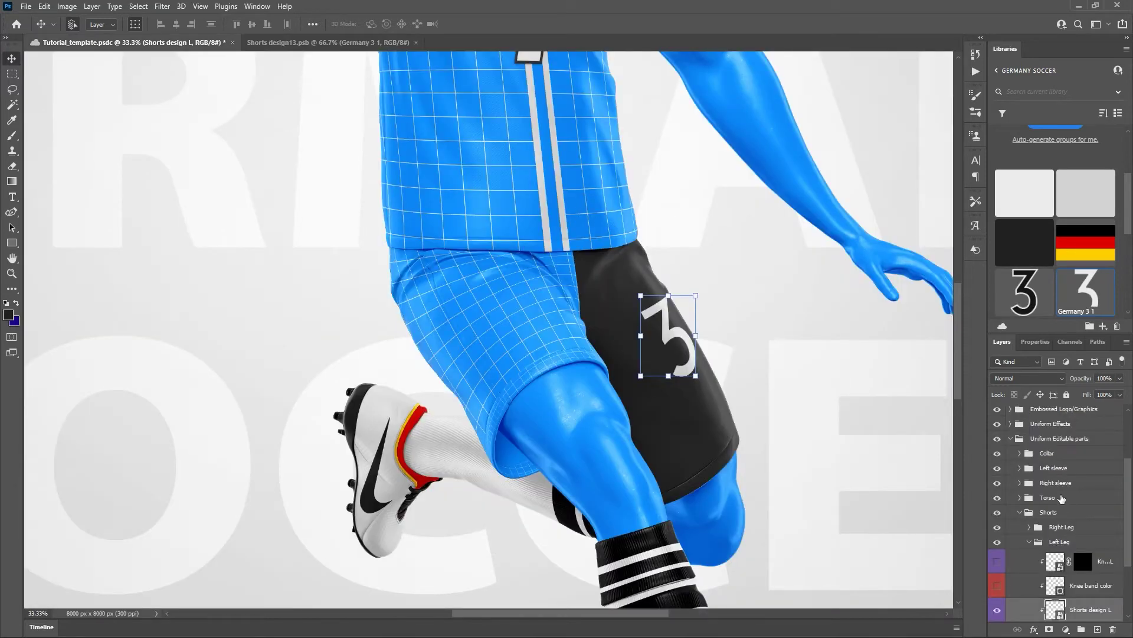
Briefly show the Reference layer to compare the shorts number's position, hide it, and return to the left shorts design.
scroll(1061, 498, up, 3)
click(997, 417)
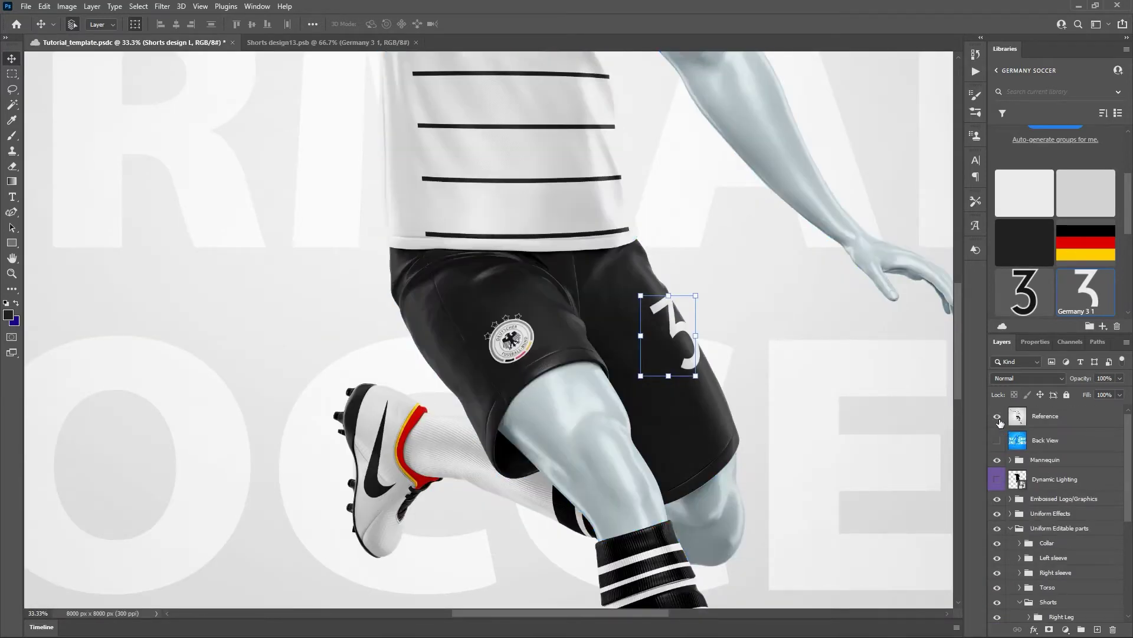
click(998, 420)
click(327, 42)
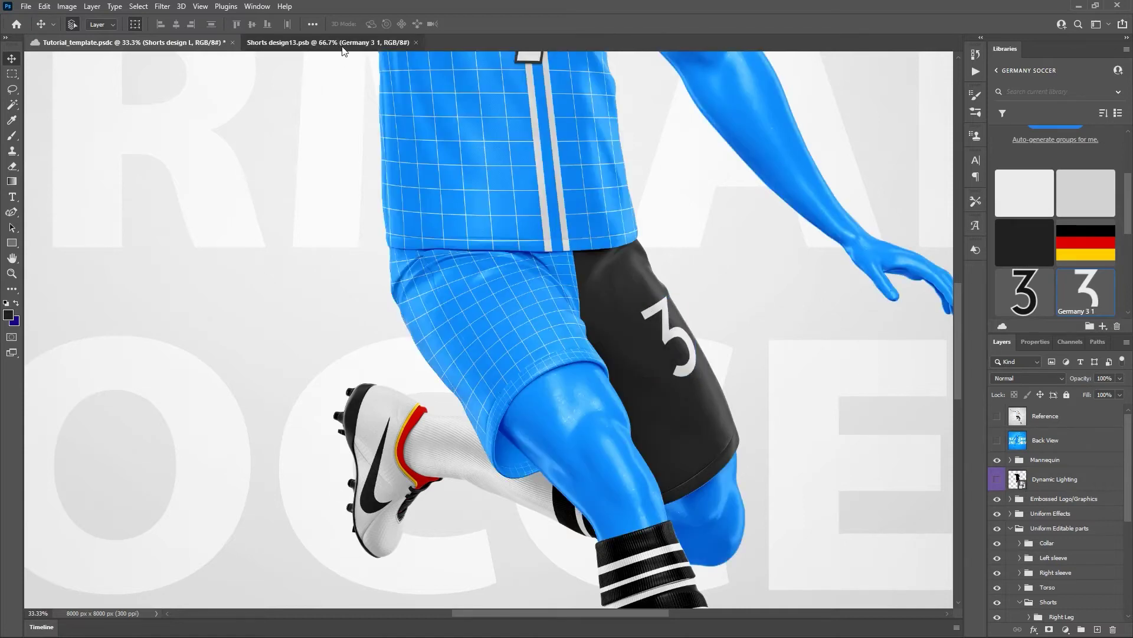
Move the number 3 slightly farther right in the left shorts design, save it, and return to the template.
drag(569, 319, 585, 319)
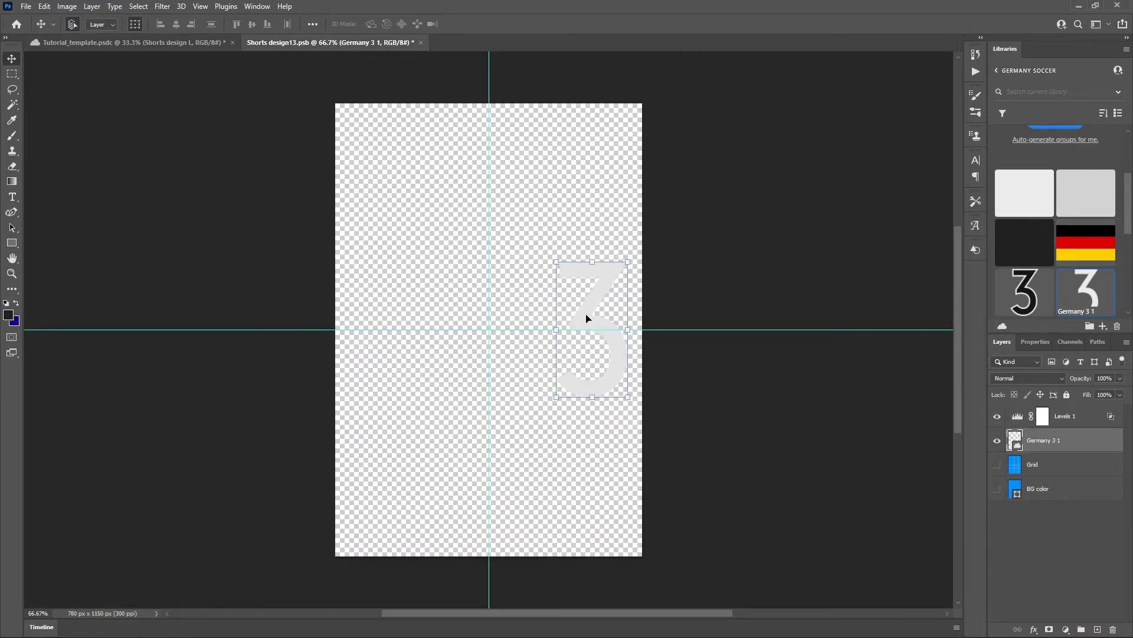
click(150, 46)
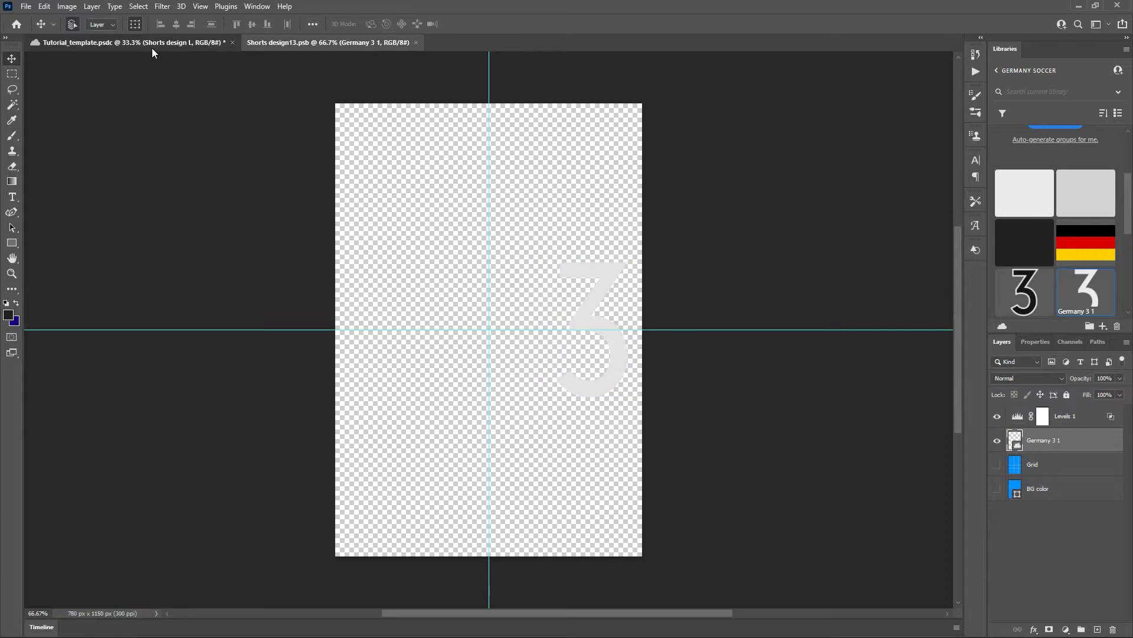
In the shorts' Right Leg group, apply the library's Black to the Right leg color layer and hide all the knee band layers.
click(1030, 541)
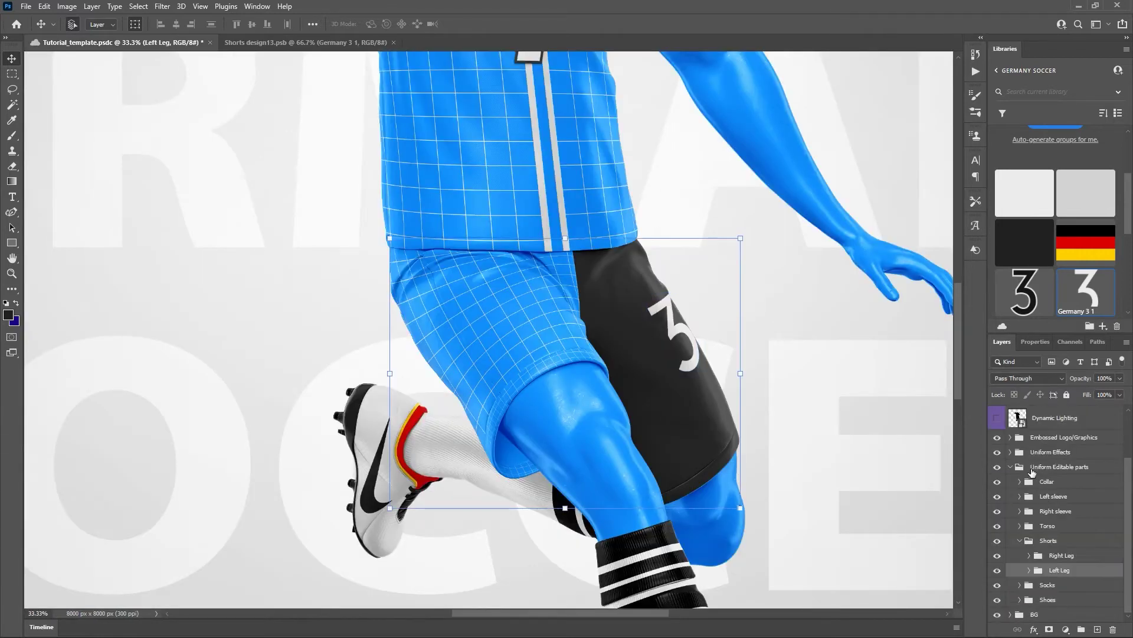
click(1029, 556)
scroll(1066, 496, down, 2)
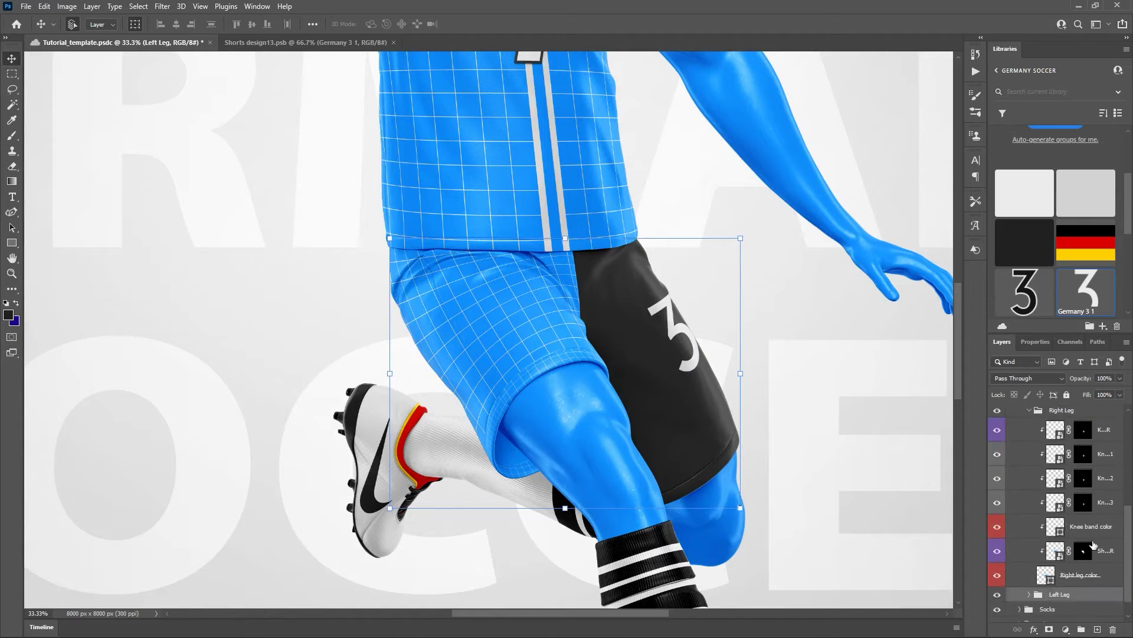
click(997, 531)
click(1064, 576)
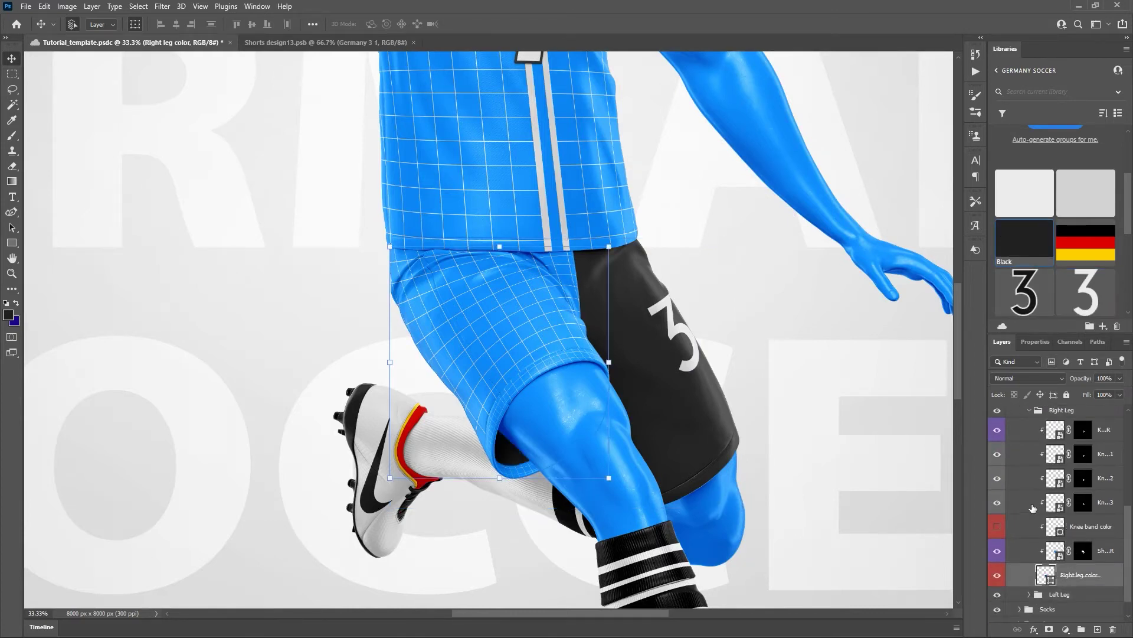
click(997, 477)
click(997, 430)
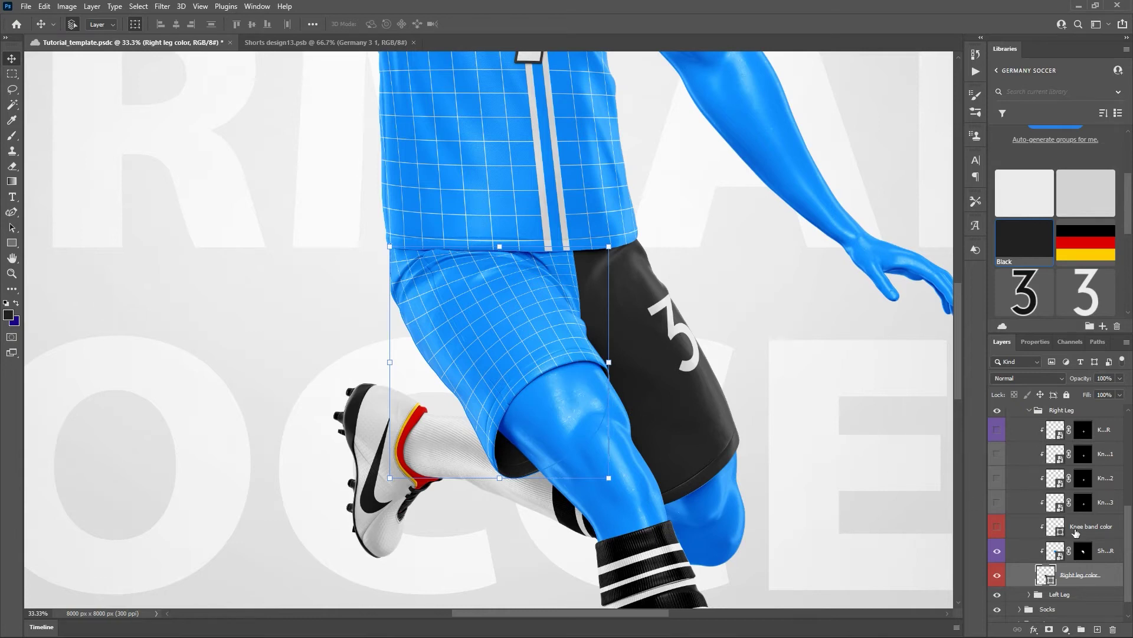
Open the right leg's shorts design and place the library's German crest, scaled down and centered horizontally in the lower half, above the Grid layer.
double_click(1060, 558)
scroll(1040, 232, down, 2)
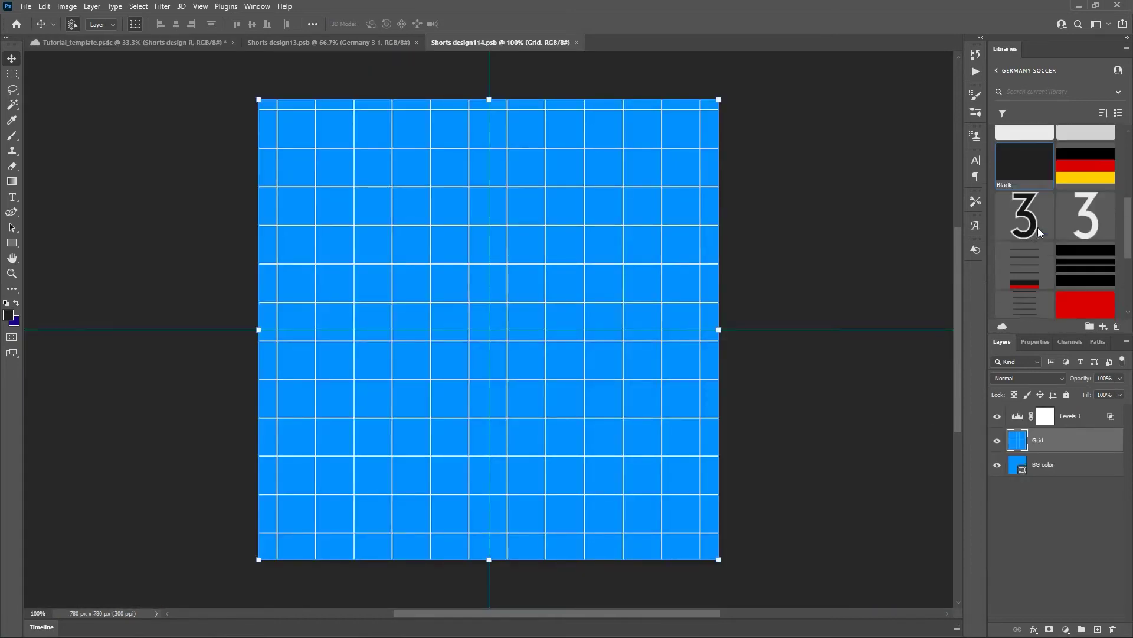
scroll(1040, 232, down, 3)
drag(1085, 265, 390, 391)
drag(489, 100, 461, 413)
drag(492, 529, 496, 474)
click(586, 24)
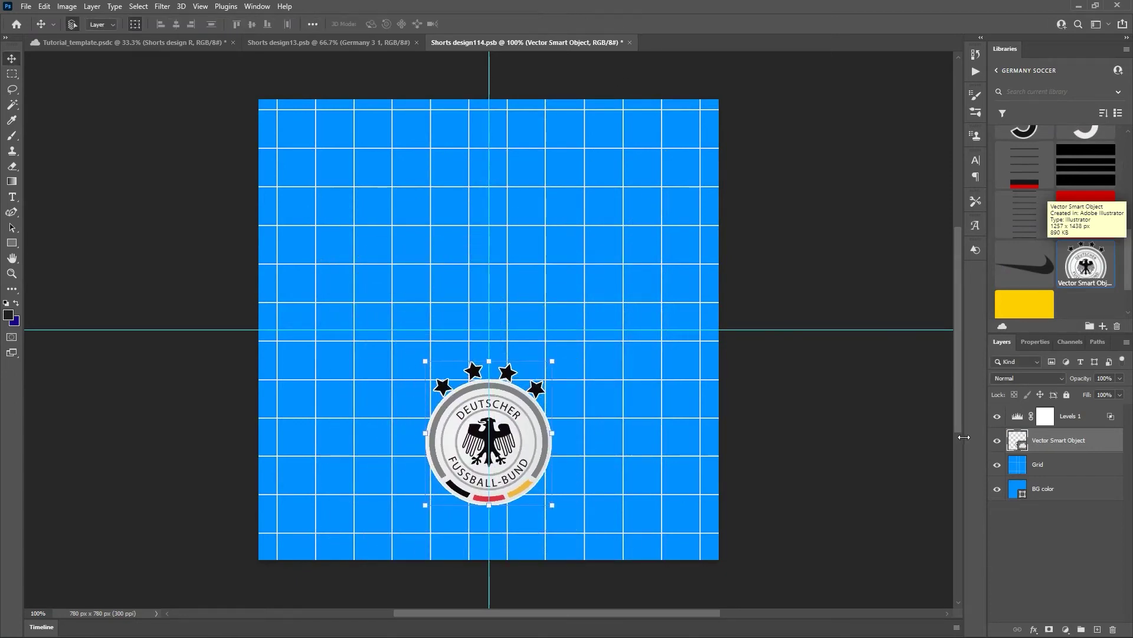
Hide the Grid and BG color layers in the right shorts design, save it, and check the crest in the template.
drag(997, 465, 997, 488)
key(ctrl+s)
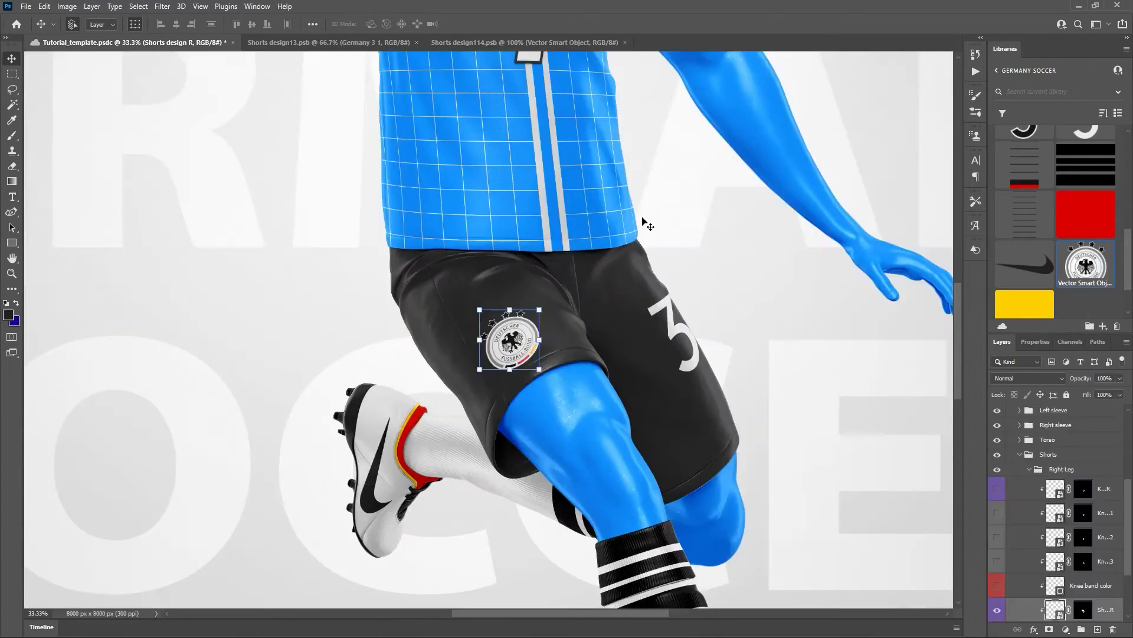
click(134, 43)
scroll(719, 406, up, 3)
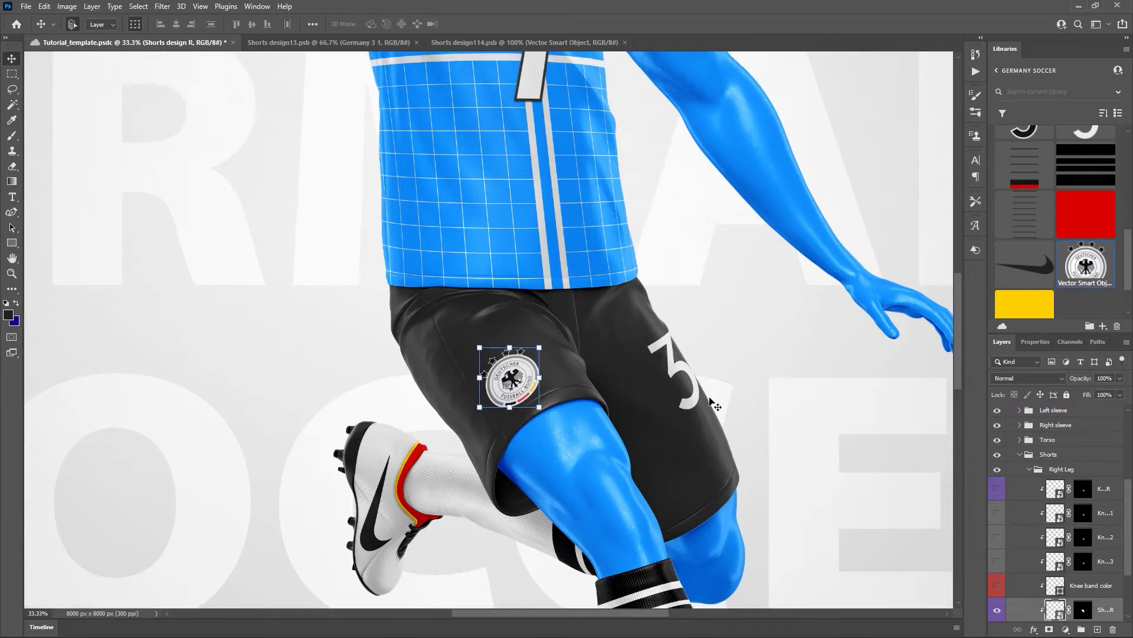
Collapse the Shorts group, expand the Torso group, and apply the library's Alt White to the Torso color layer.
click(1019, 454)
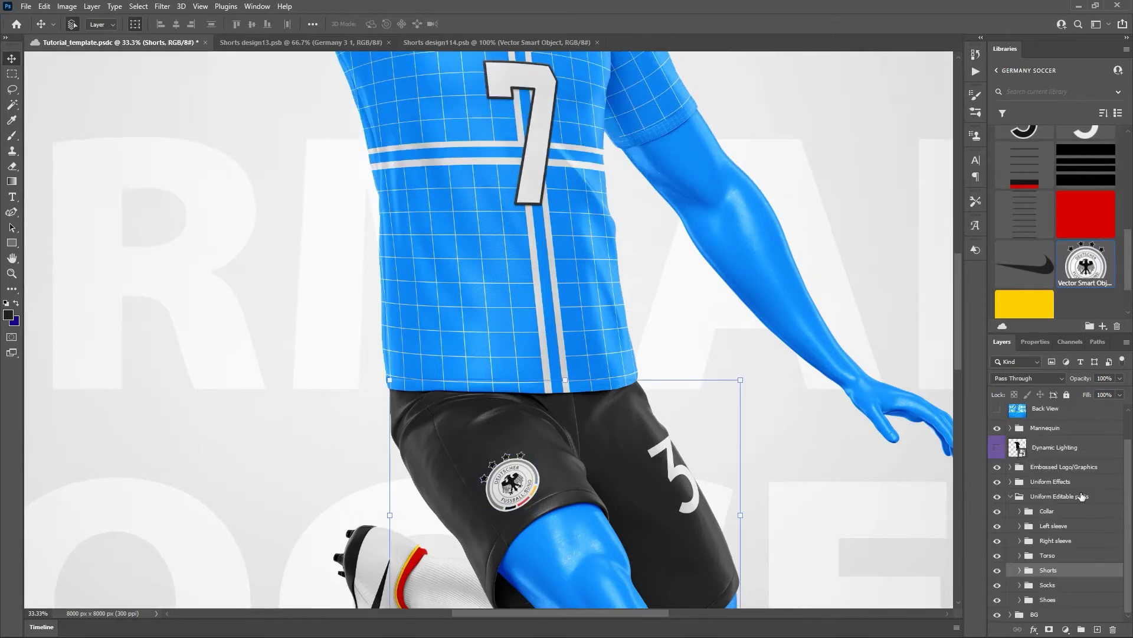
click(1019, 555)
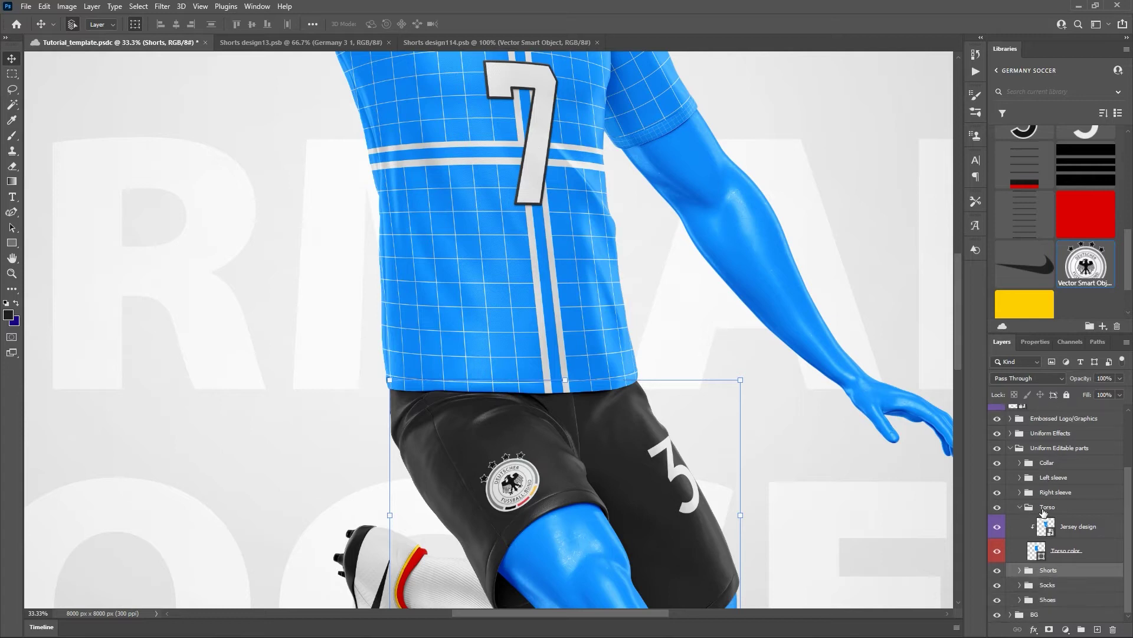
scroll(518, 278, up, 2)
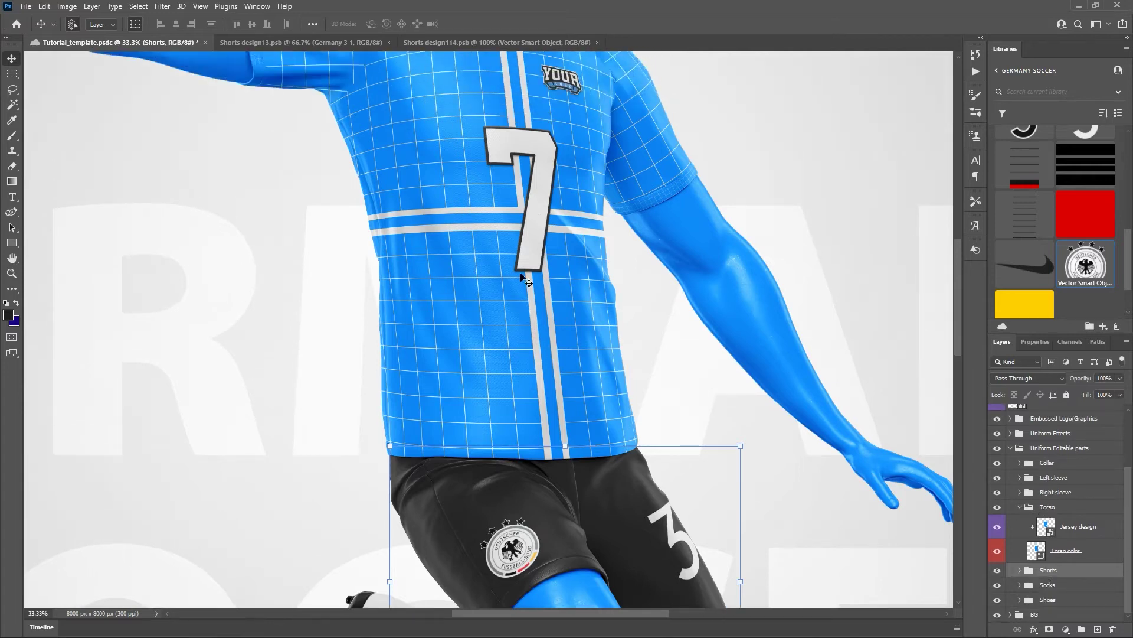
click(1063, 552)
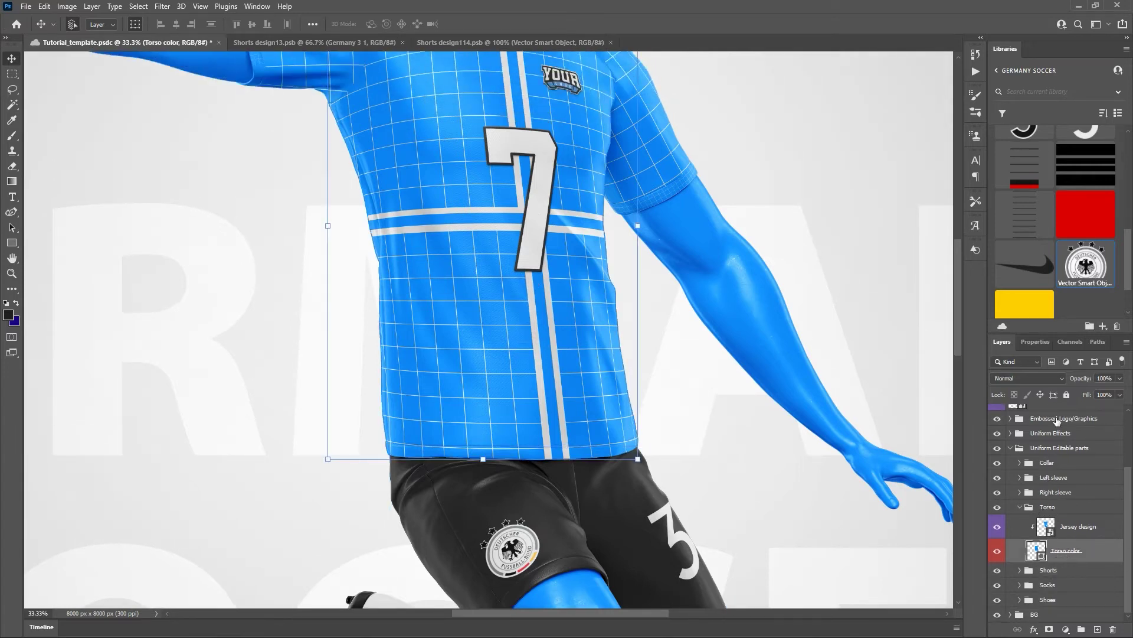
scroll(1054, 238, up, 3)
click(1022, 142)
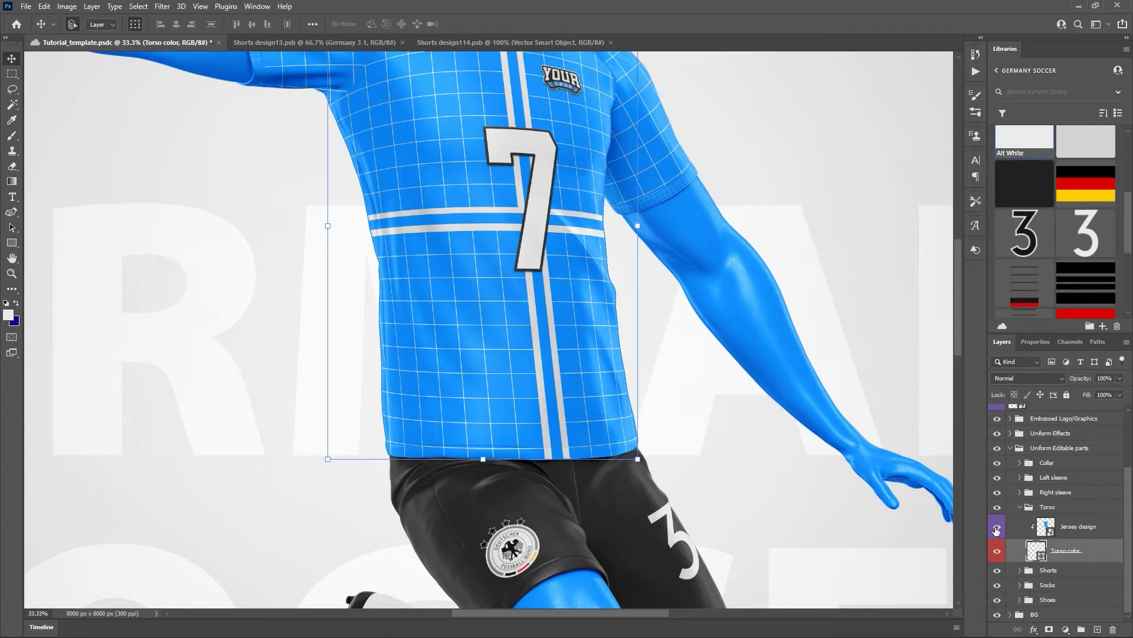
Open the torso's Jersey design and place the library's Layer 1 black stripes graphic above the Grid layer.
scroll(550, 301, up, 2)
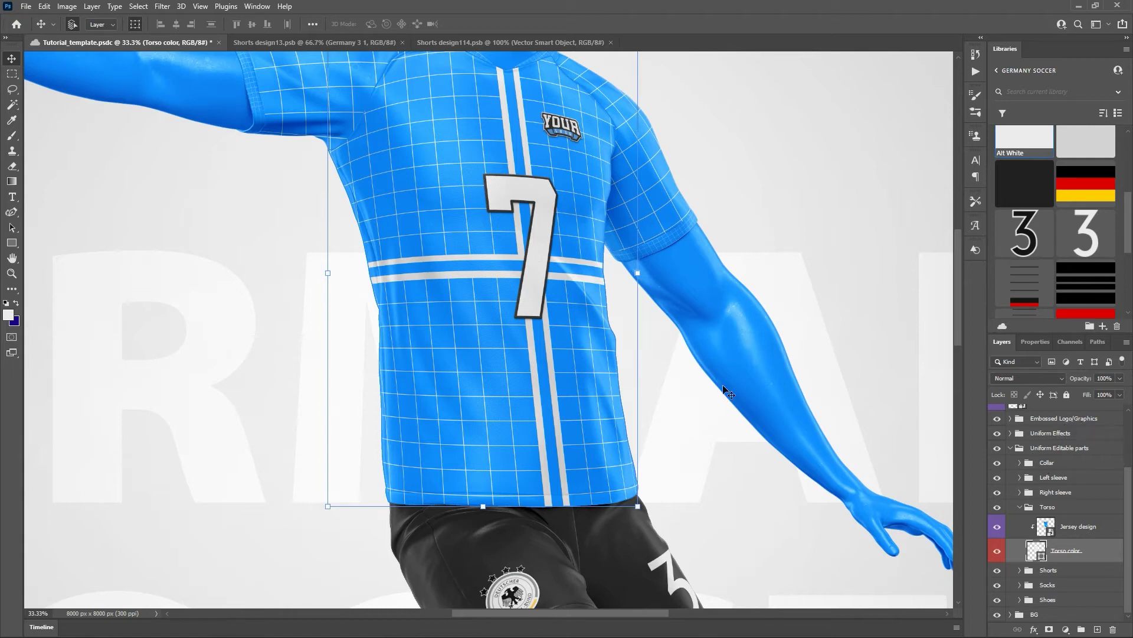
click(1048, 537)
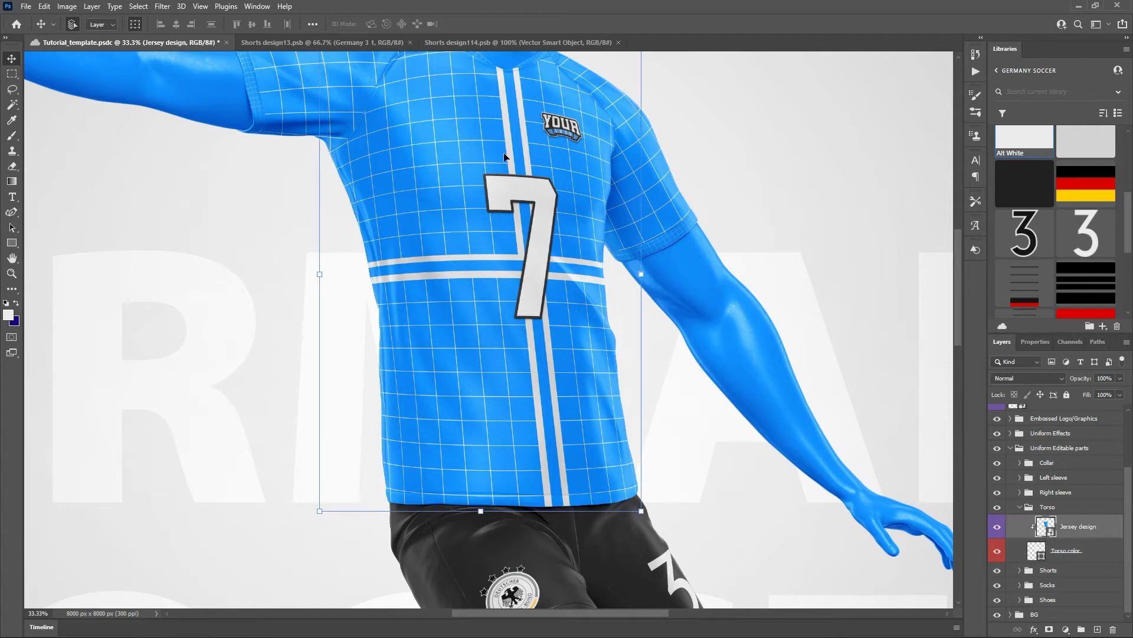
scroll(504, 157, up, 3)
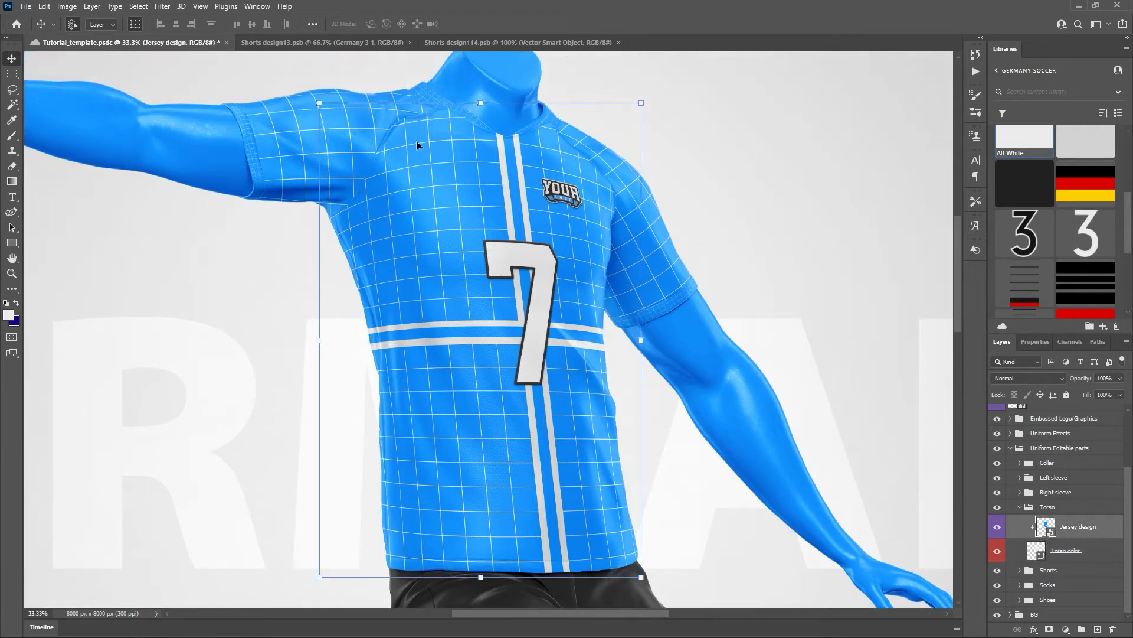
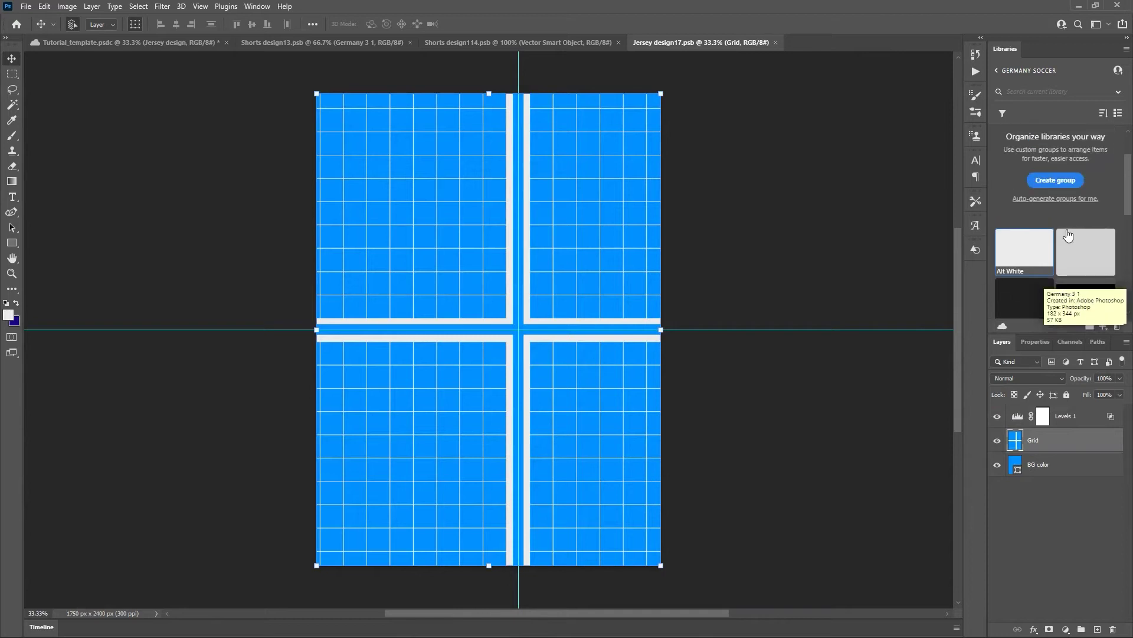
scroll(1067, 230, down, 4)
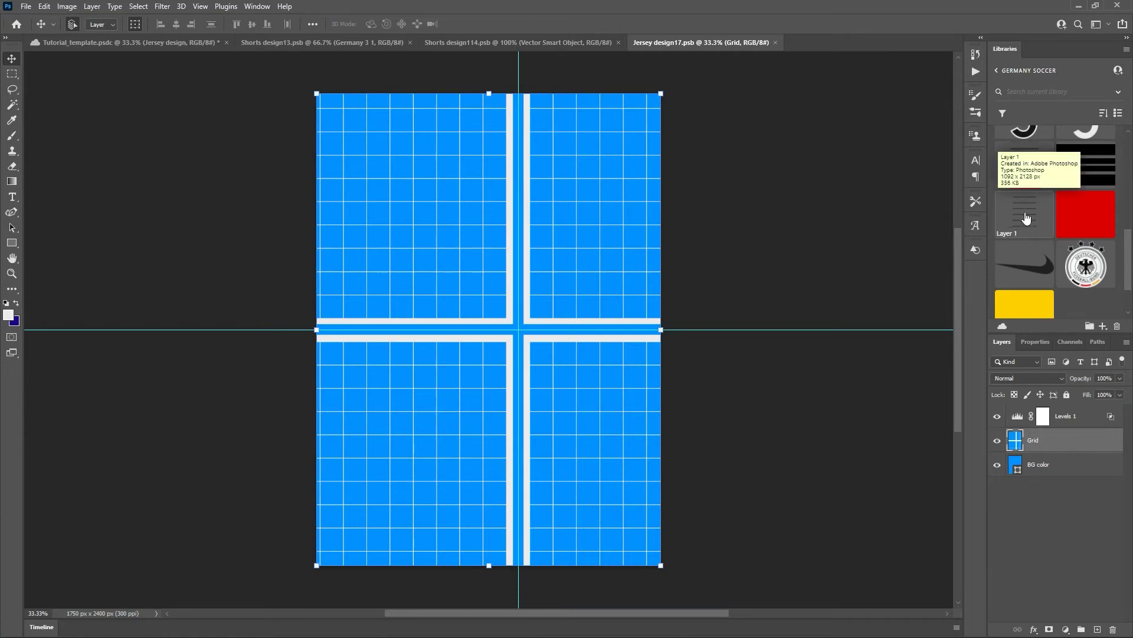
drag(1025, 218, 505, 277)
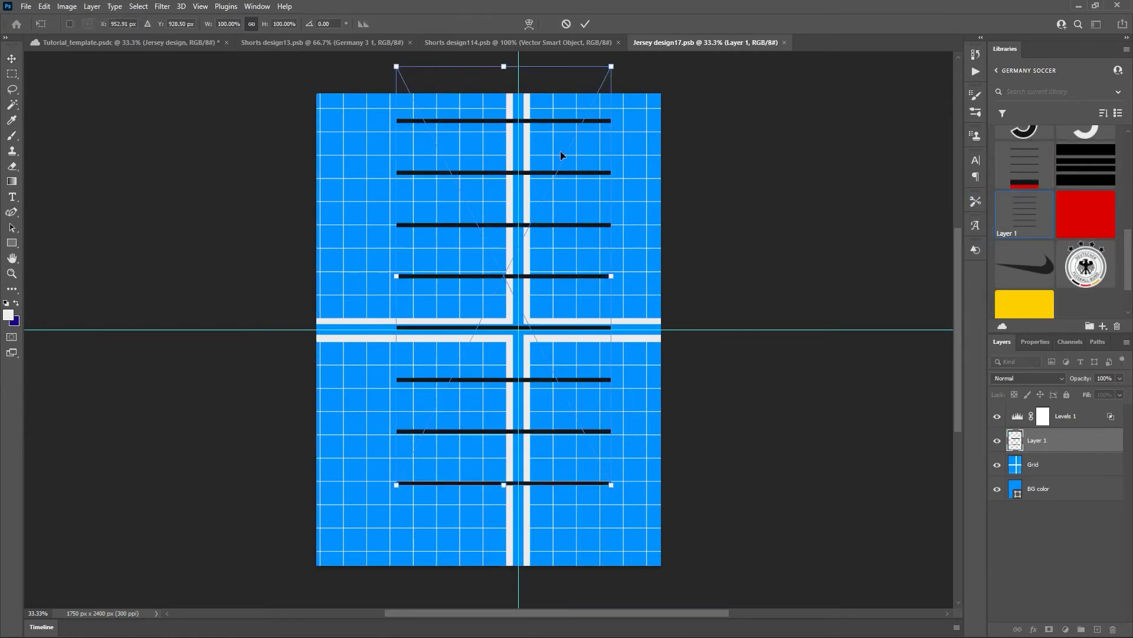
Center the stripes on the vertical guide, align them with the canvas's upper edge, and stretch their height to 112.78% to fill the canvas.
drag(551, 125, 562, 152)
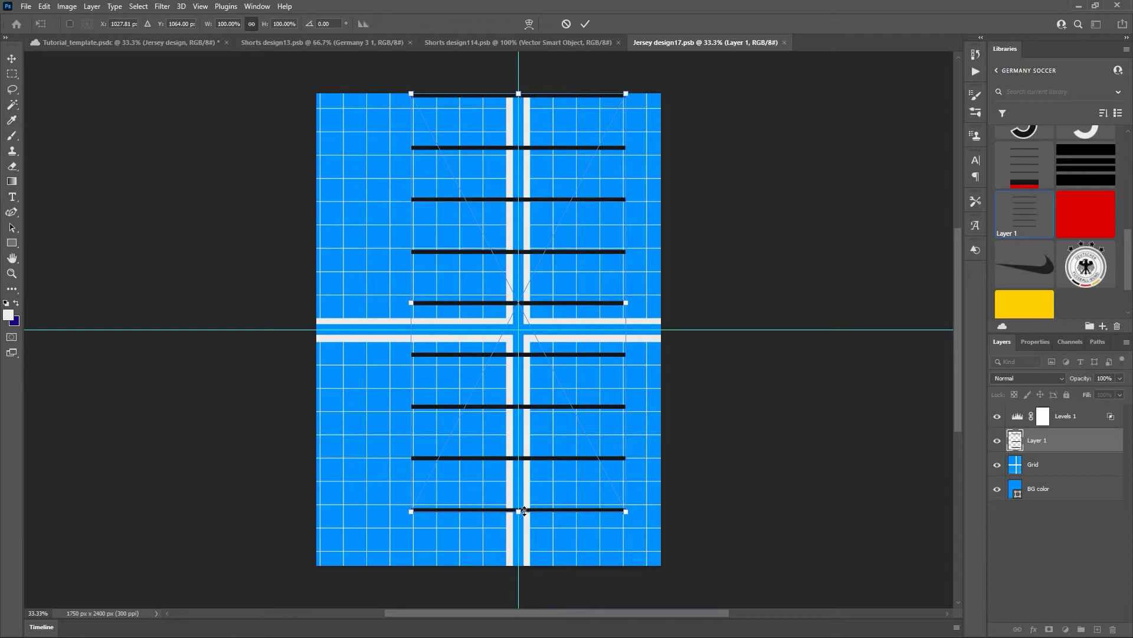
drag(525, 511, 530, 565)
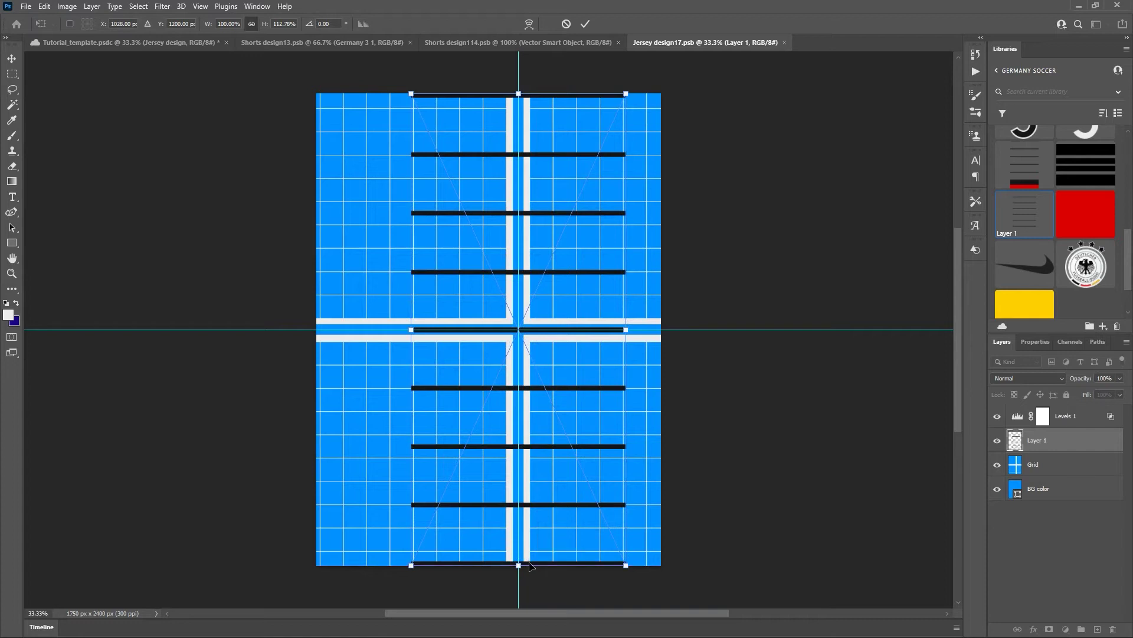
click(585, 23)
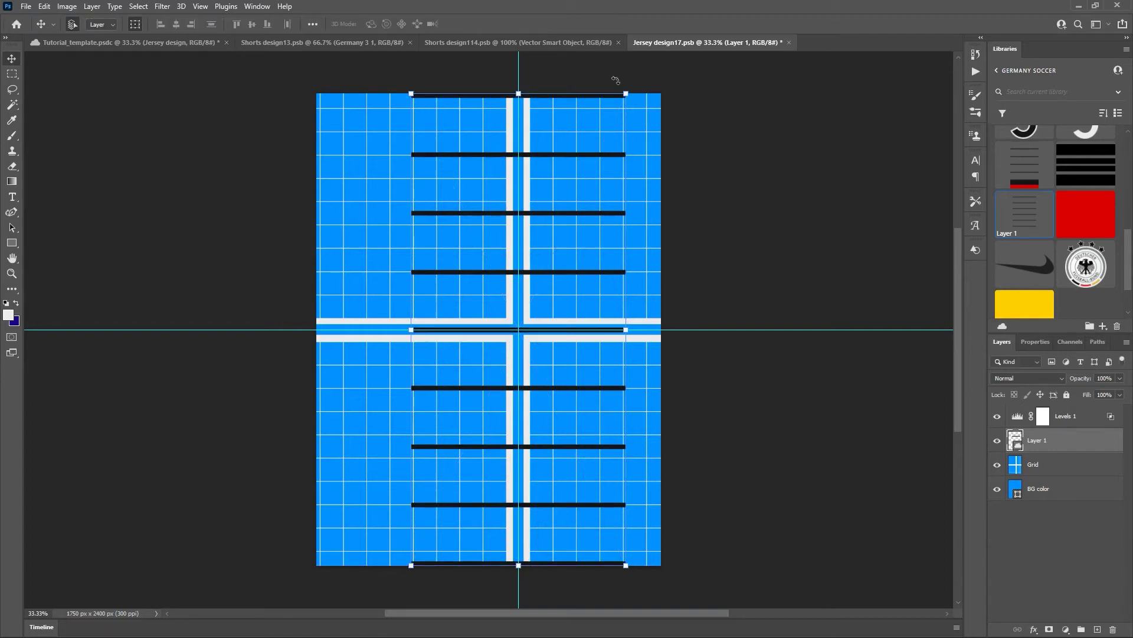
Hide the Grid and BG color layers in the jersey design, save it, and return to the template.
click(998, 464)
click(998, 489)
key(ctrl+s)
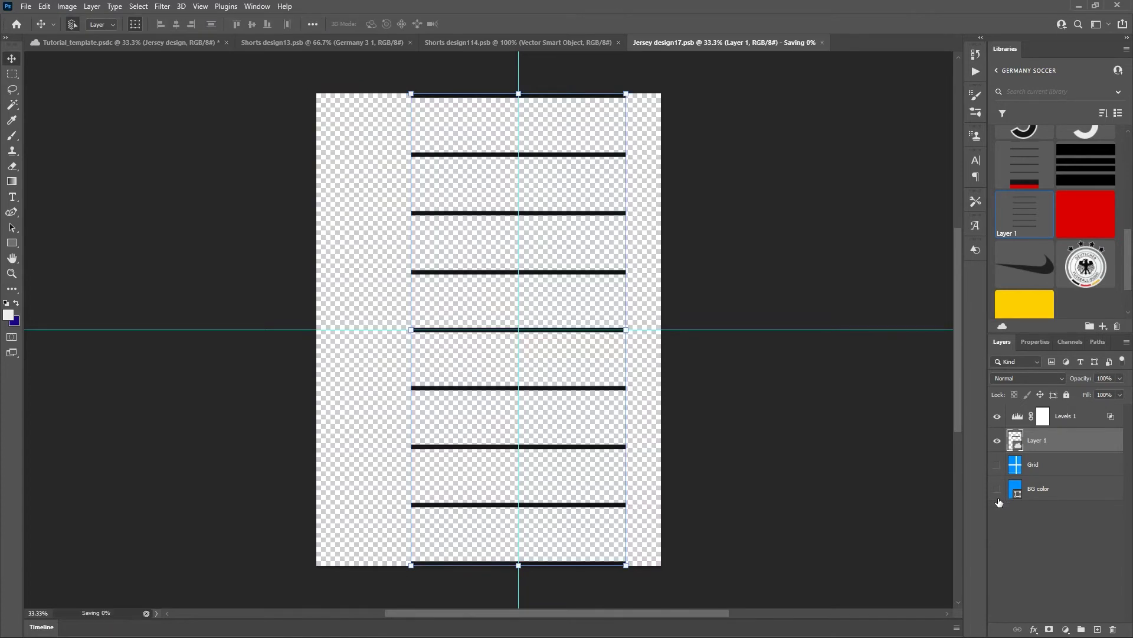
click(129, 41)
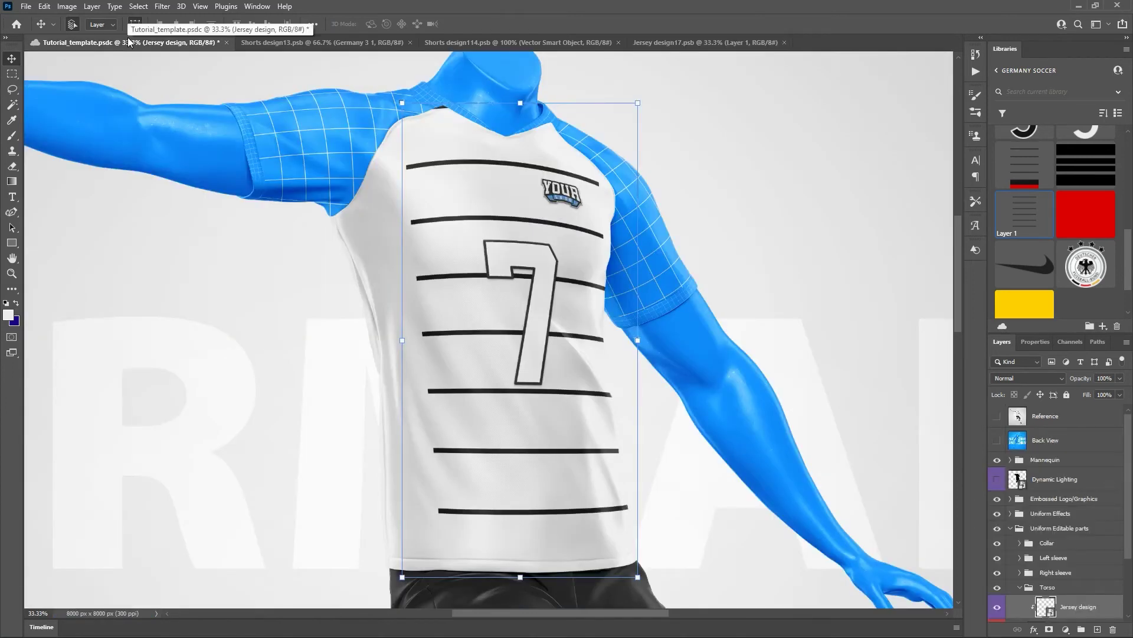
Toggle the Reference layer on and off to compare the jersey stripes' position with the reference image.
click(998, 418)
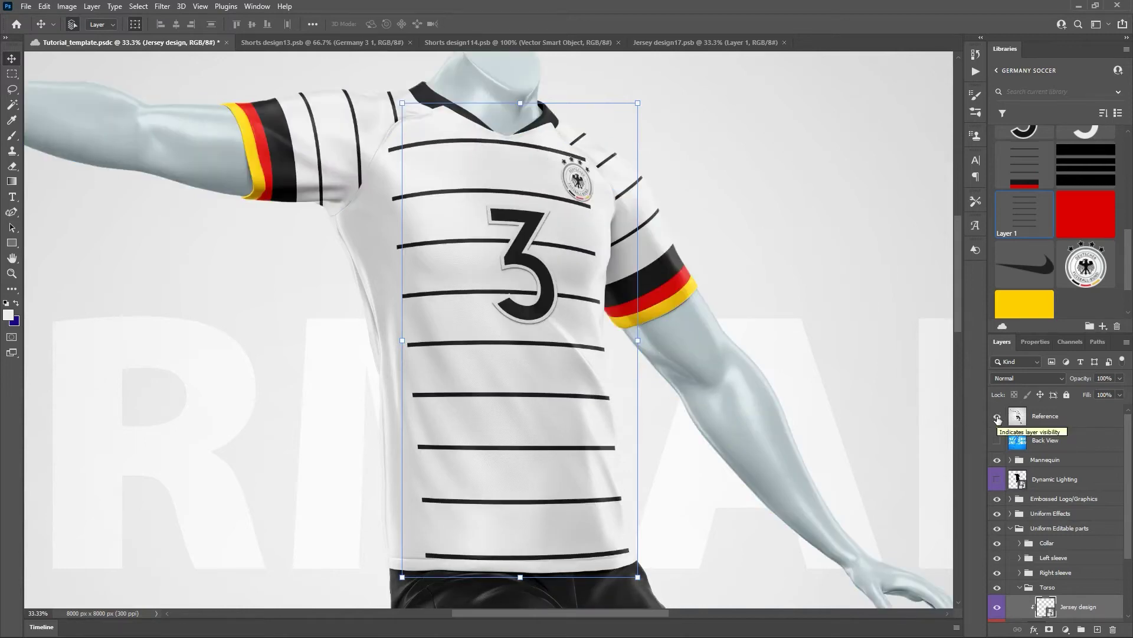
click(997, 418)
click(998, 419)
click(998, 419)
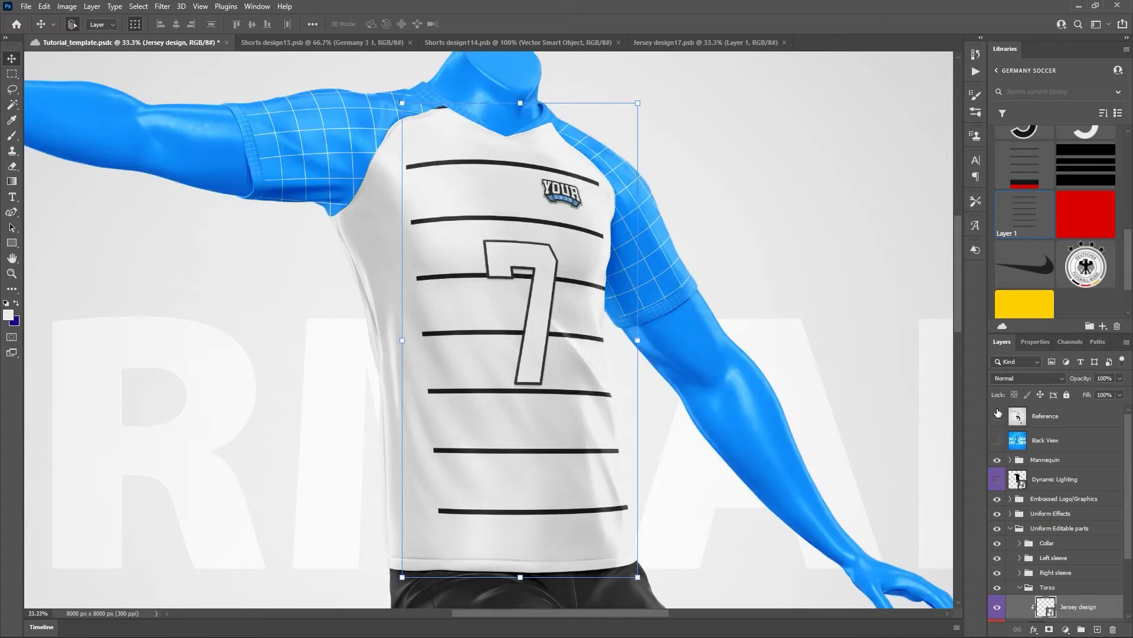
Move the stripes up in the jersey design, save it, and compare them with the Reference layer in the template.
click(703, 42)
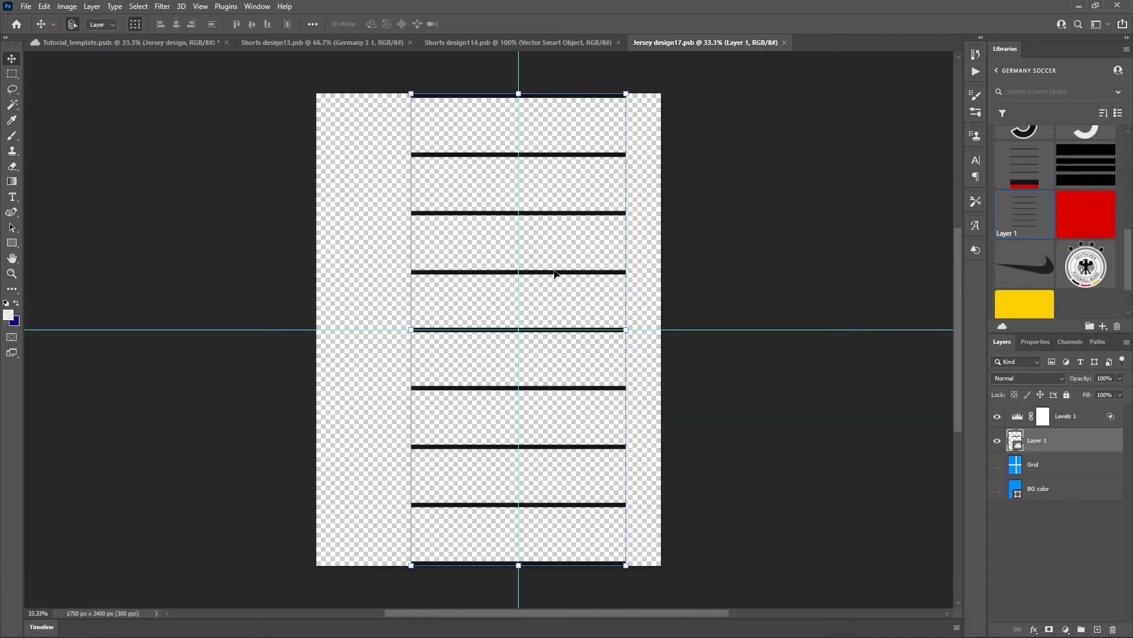
drag(555, 273, 558, 245)
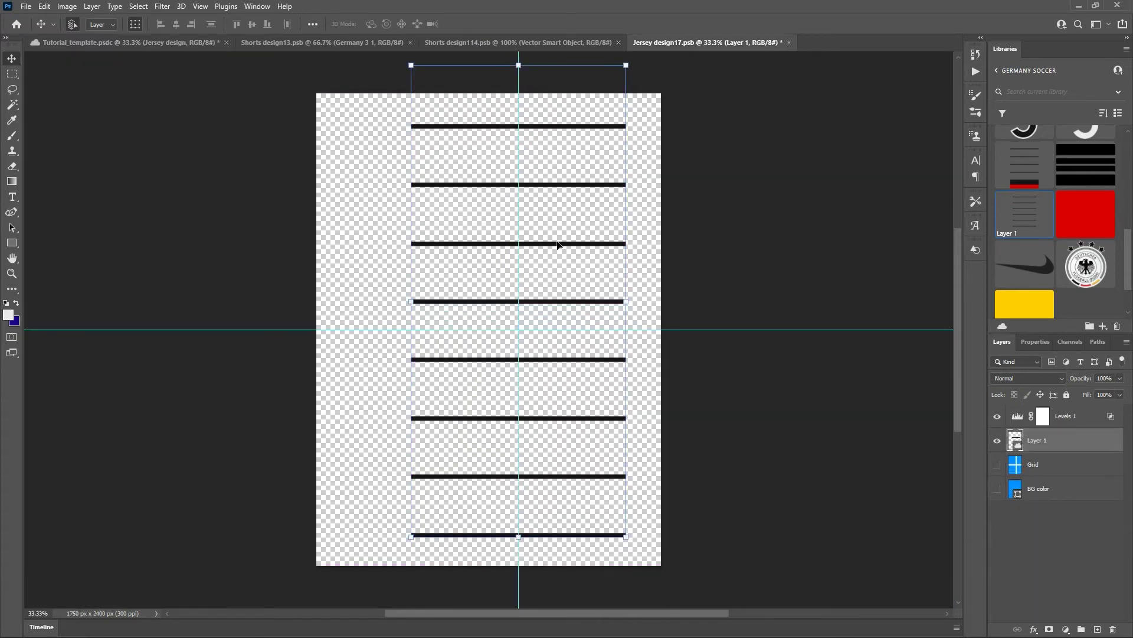
key(ctrl+s)
click(121, 47)
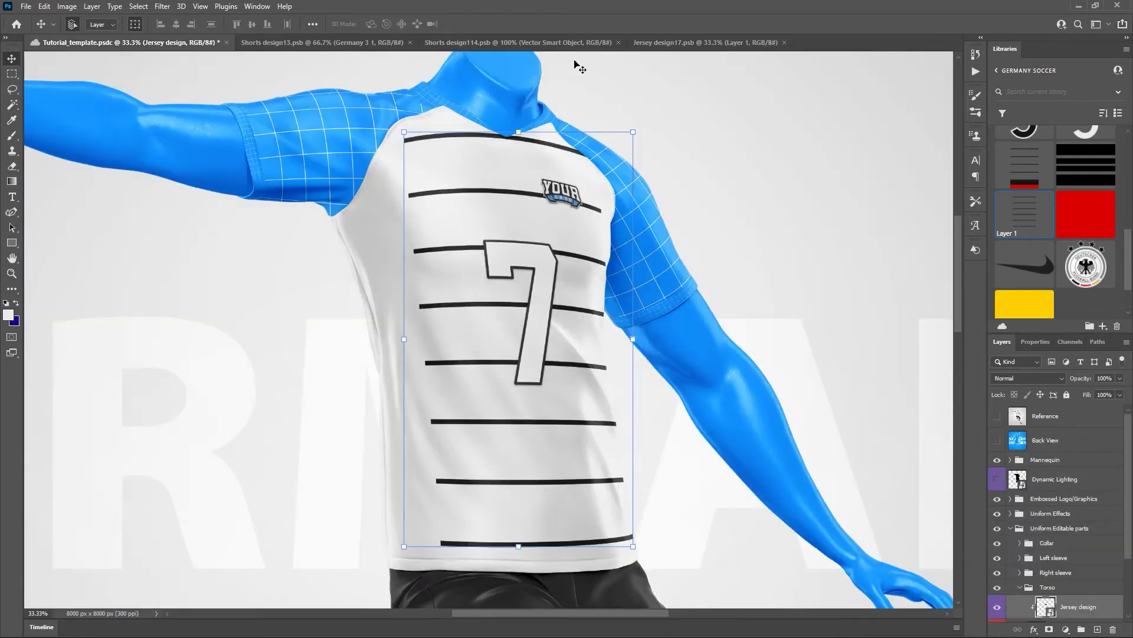
click(997, 419)
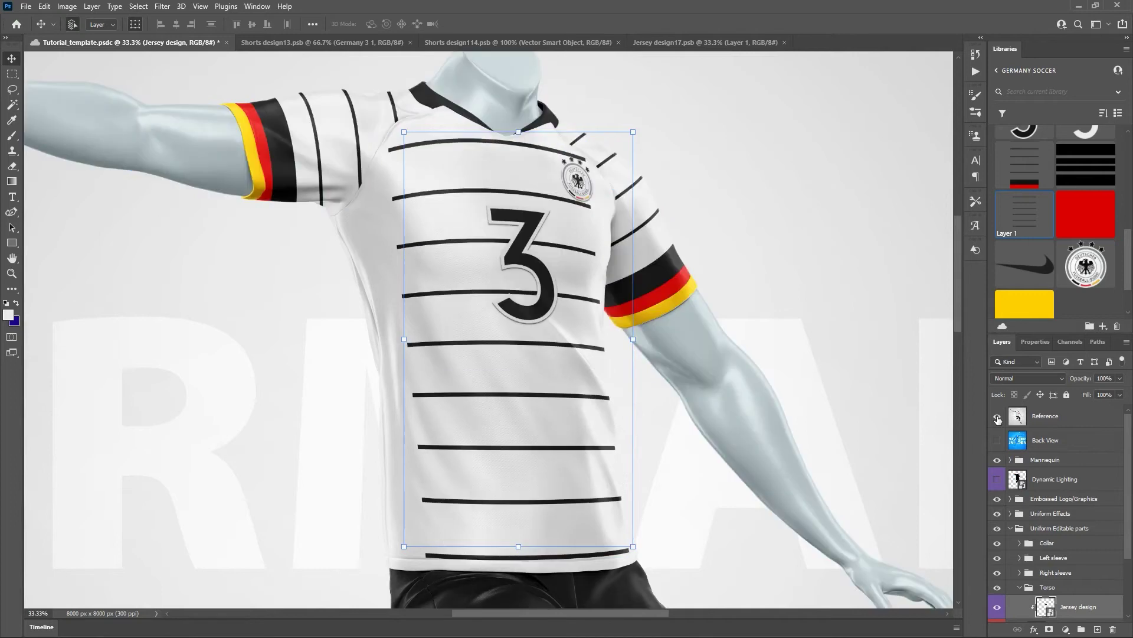
click(995, 420)
Move the stripes slightly down in the jersey design, save it, and return to the template.
click(685, 45)
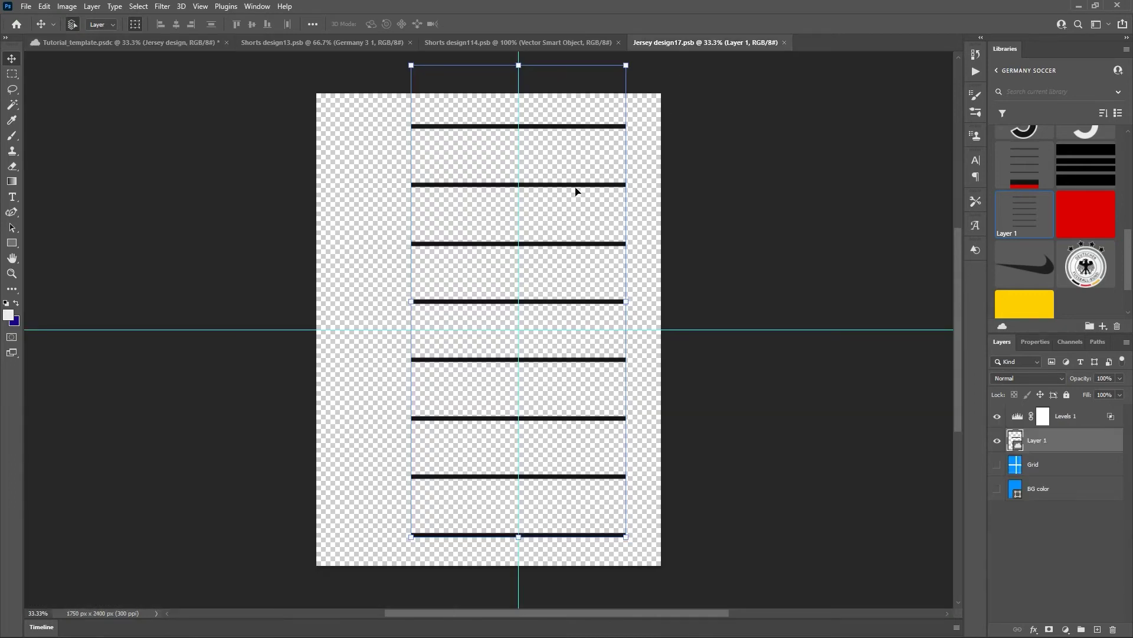
drag(575, 189, 573, 197)
key(ctrl+s)
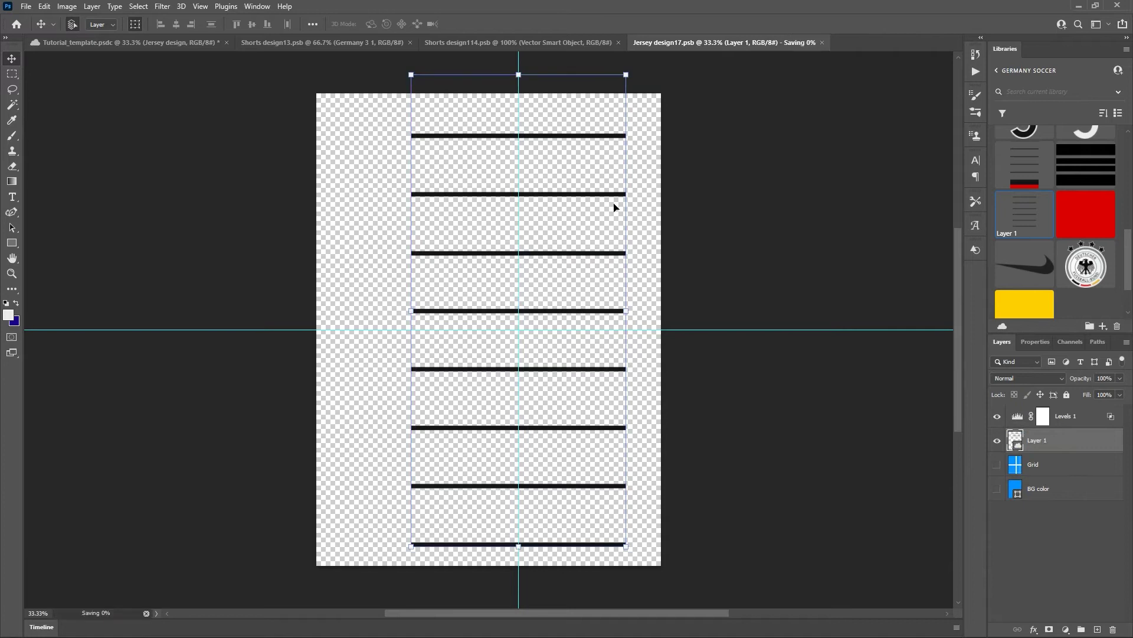
click(144, 46)
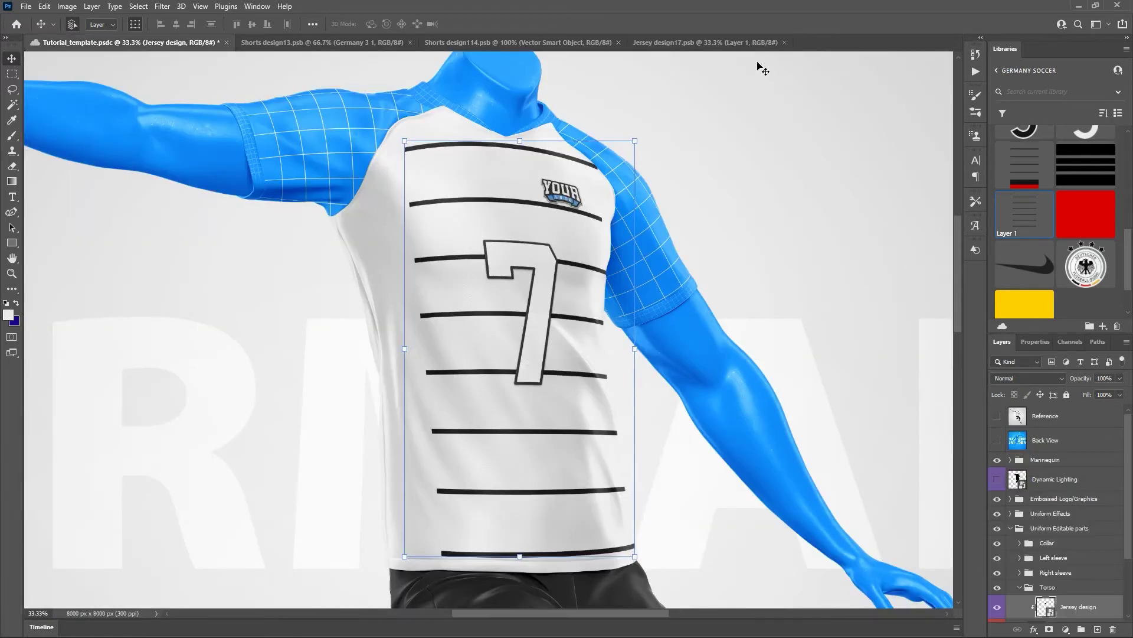
Close the open jersey design and both shorts design documents, leaving only the template open.
click(784, 43)
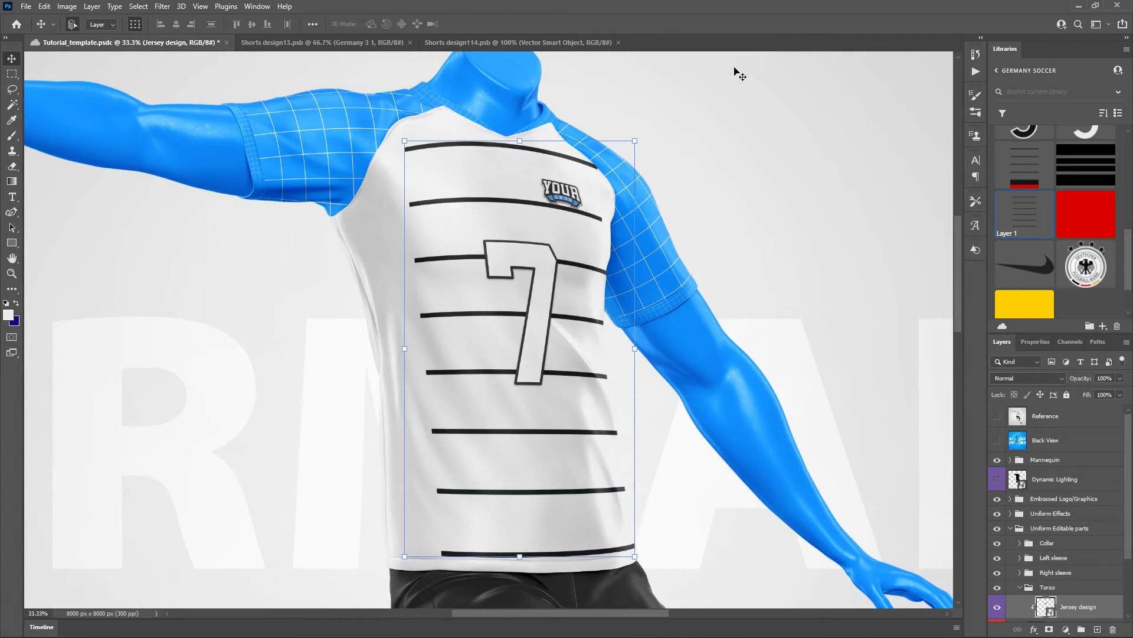
click(618, 43)
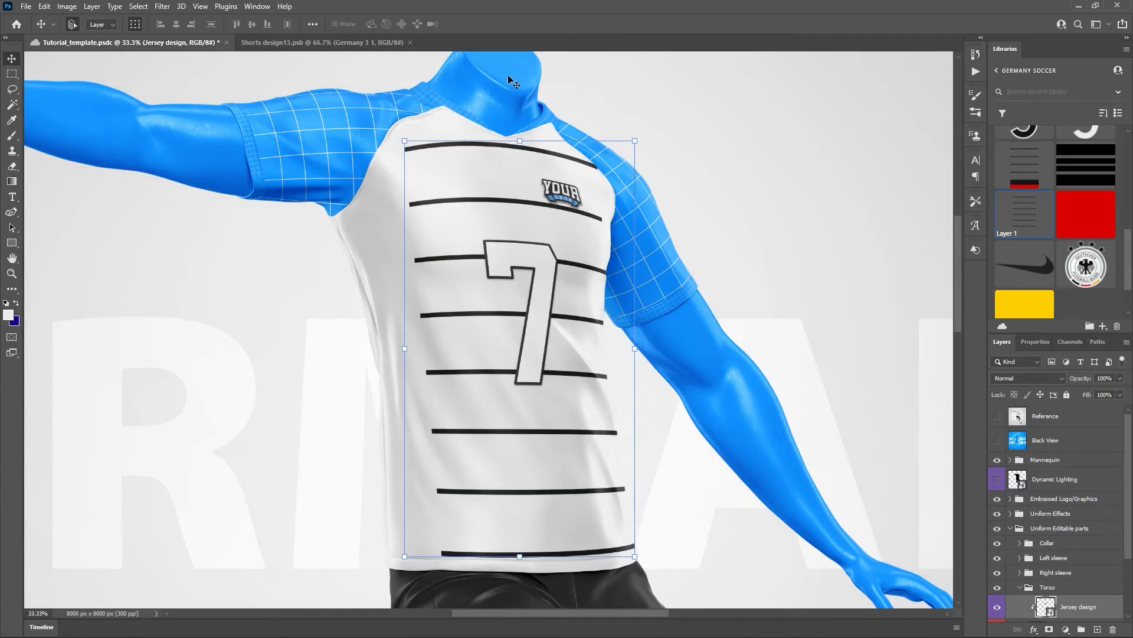
click(409, 43)
Collapse the Torso group, expand the Right sleeve group, and recolor the Right sleeve color layer with the library's Alt White.
scroll(1086, 519, down, 1)
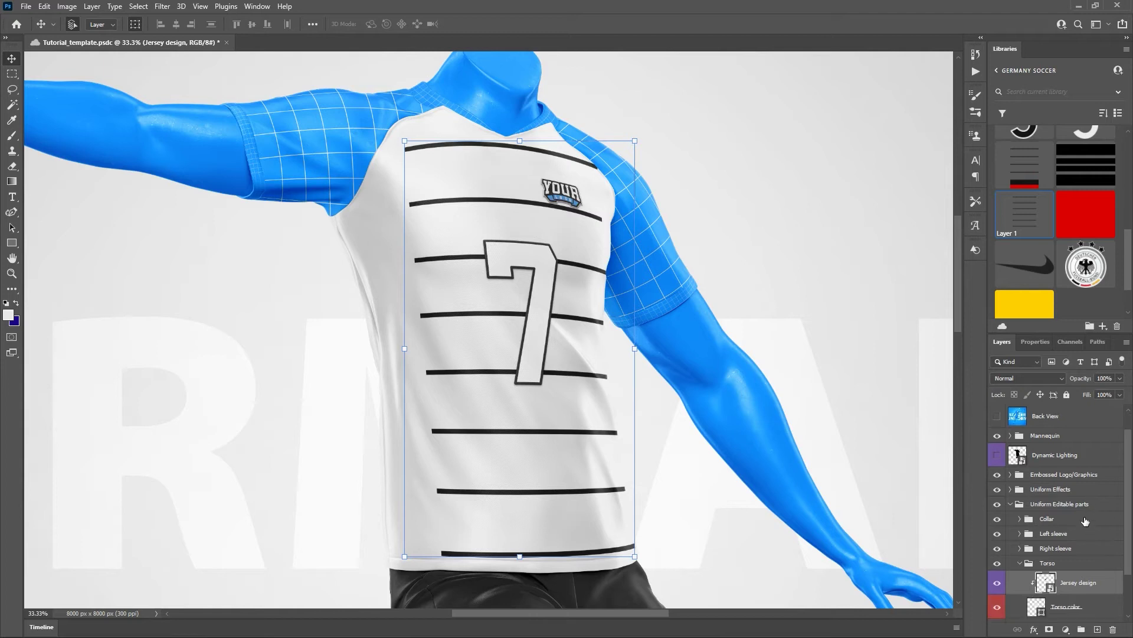
scroll(1085, 521, down, 3)
click(1019, 517)
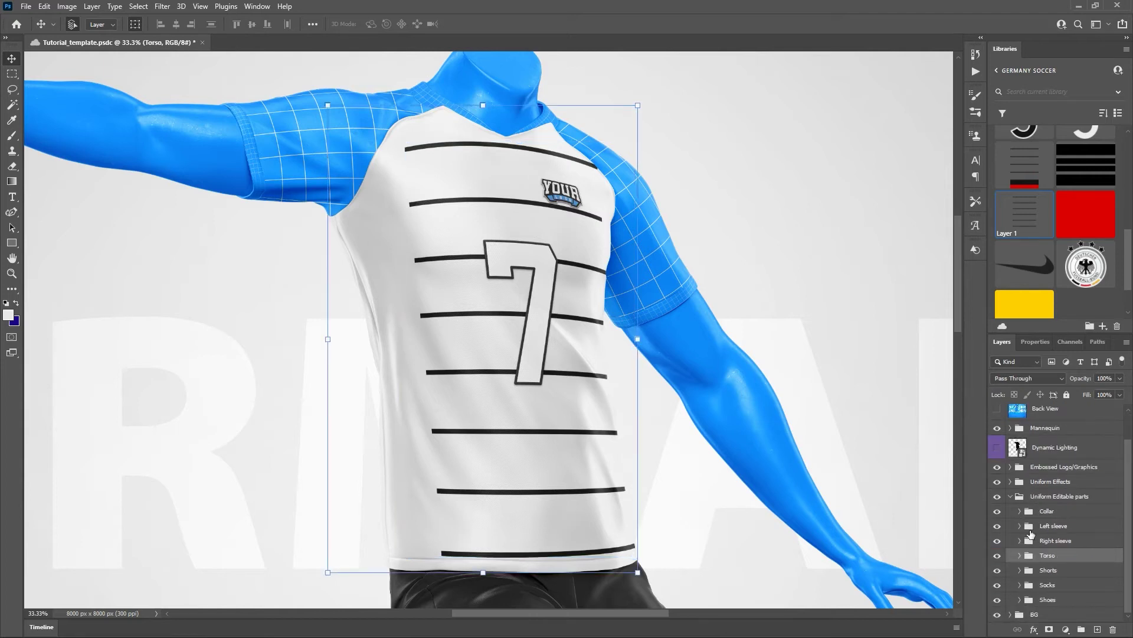
click(1019, 540)
scroll(1028, 531, down, 2)
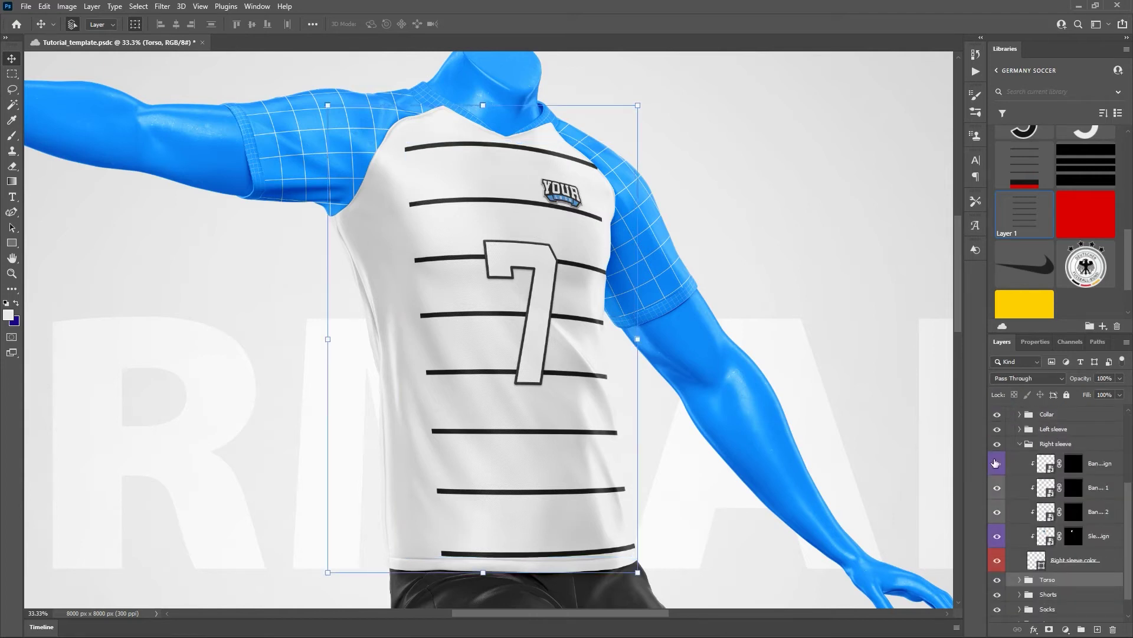
click(1058, 566)
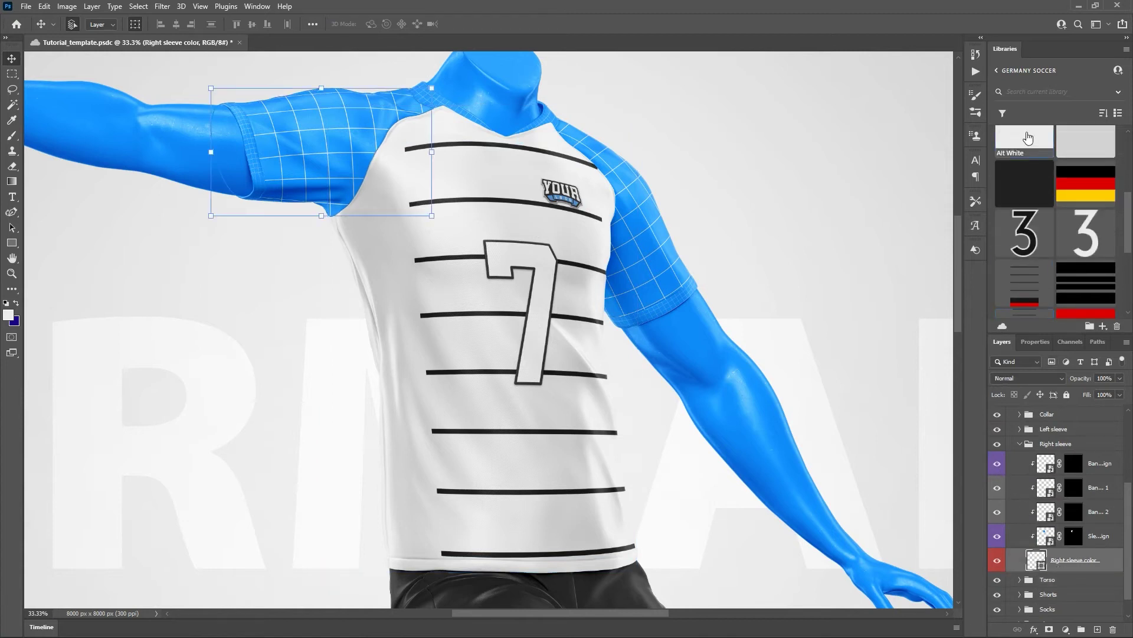
Open the right sleeve's Sleeve design and place the library's black-striped graphic with the red band, stretched to 100% width.
scroll(1071, 444, down, 1)
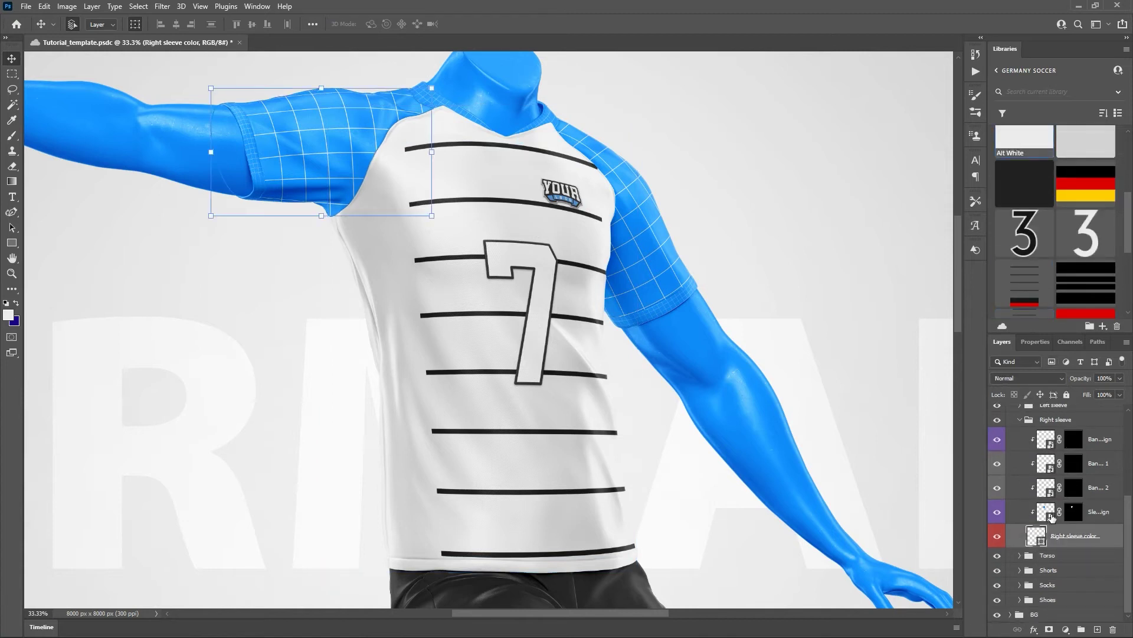
double_click(1048, 513)
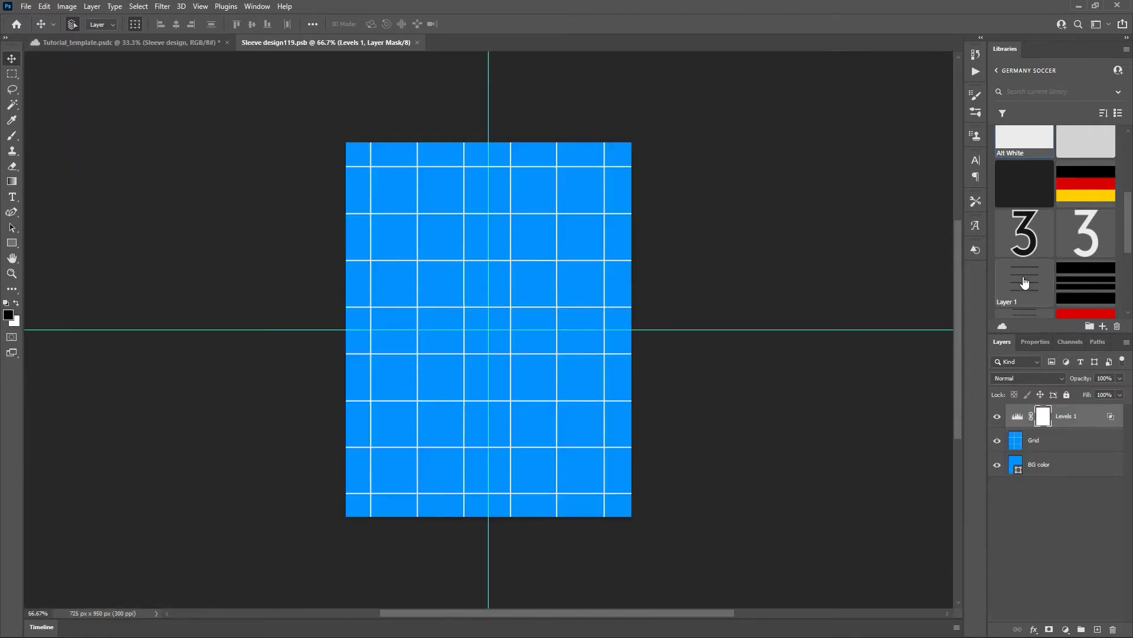
drag(1024, 283, 511, 267)
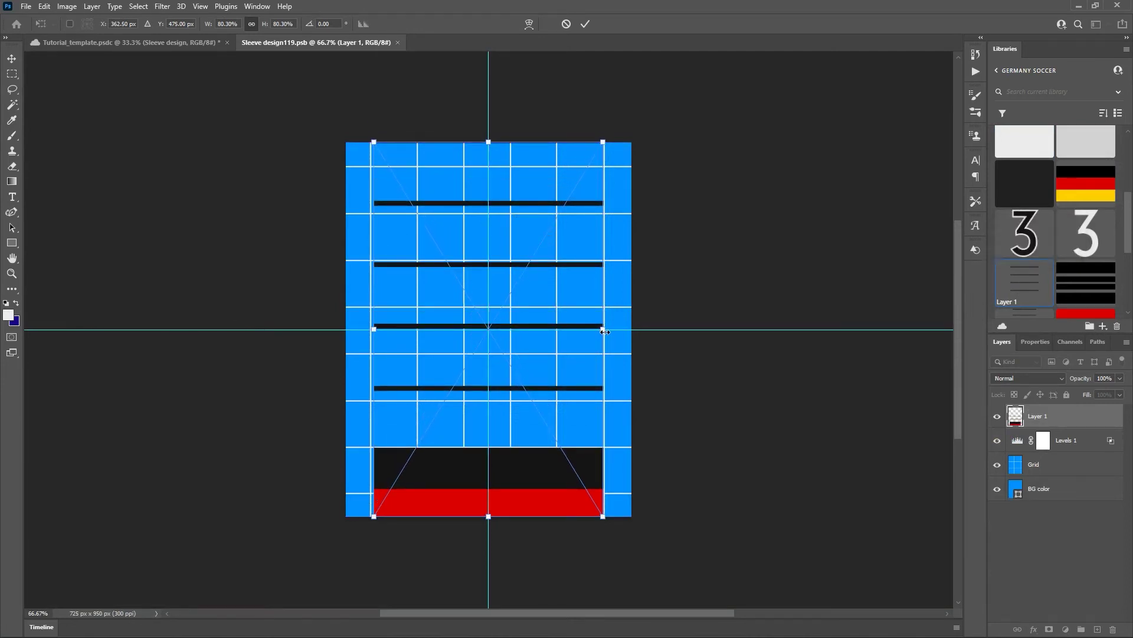
drag(605, 331, 632, 334)
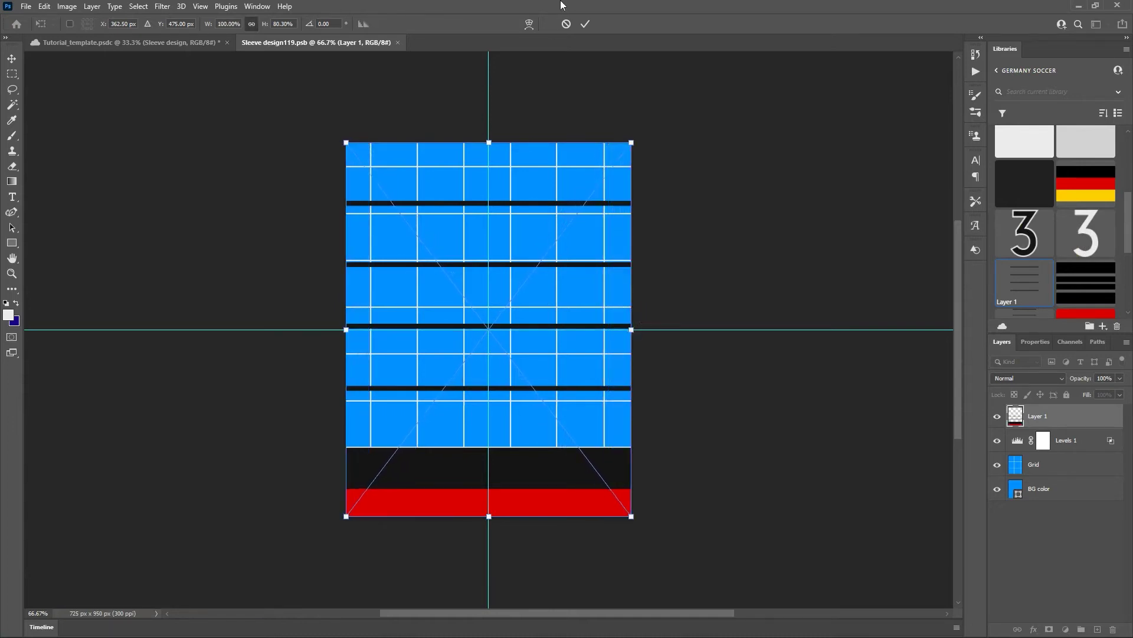
click(585, 24)
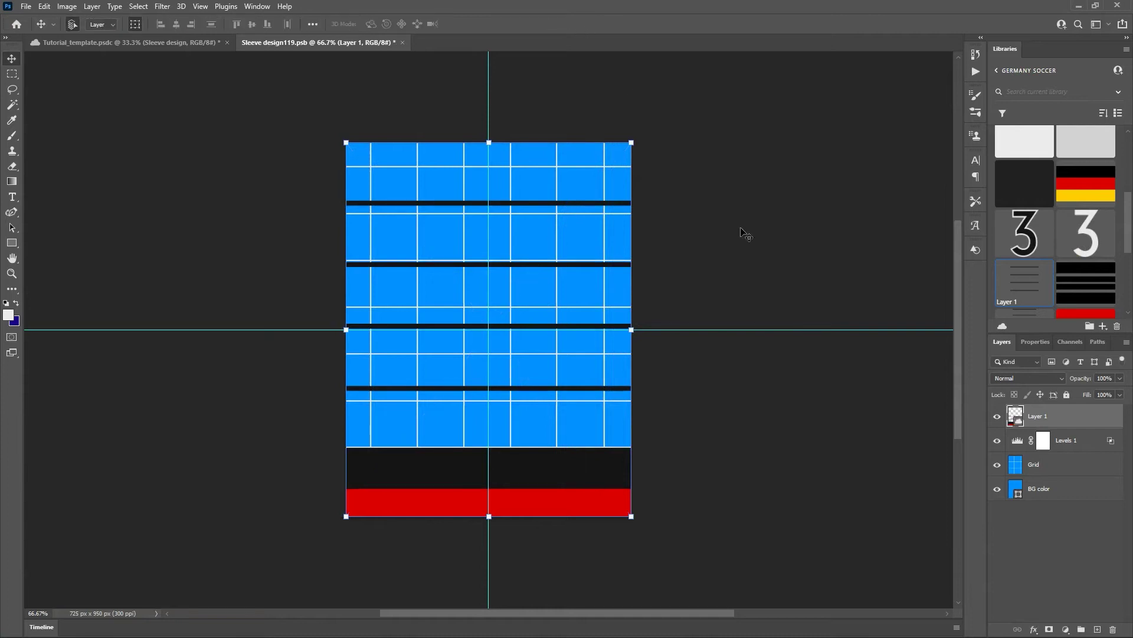
Hide the Grid and BG color layers, move the stripe graphic below Levels 1, save the sleeve design, and return to the template.
click(999, 468)
click(1000, 491)
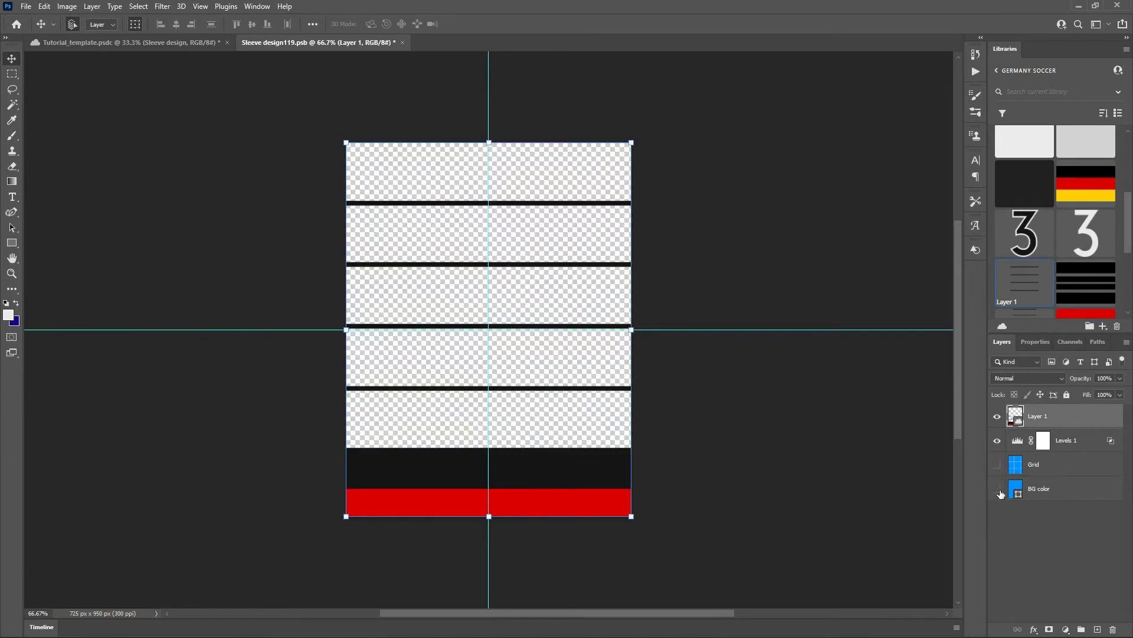
drag(1055, 416, 1056, 449)
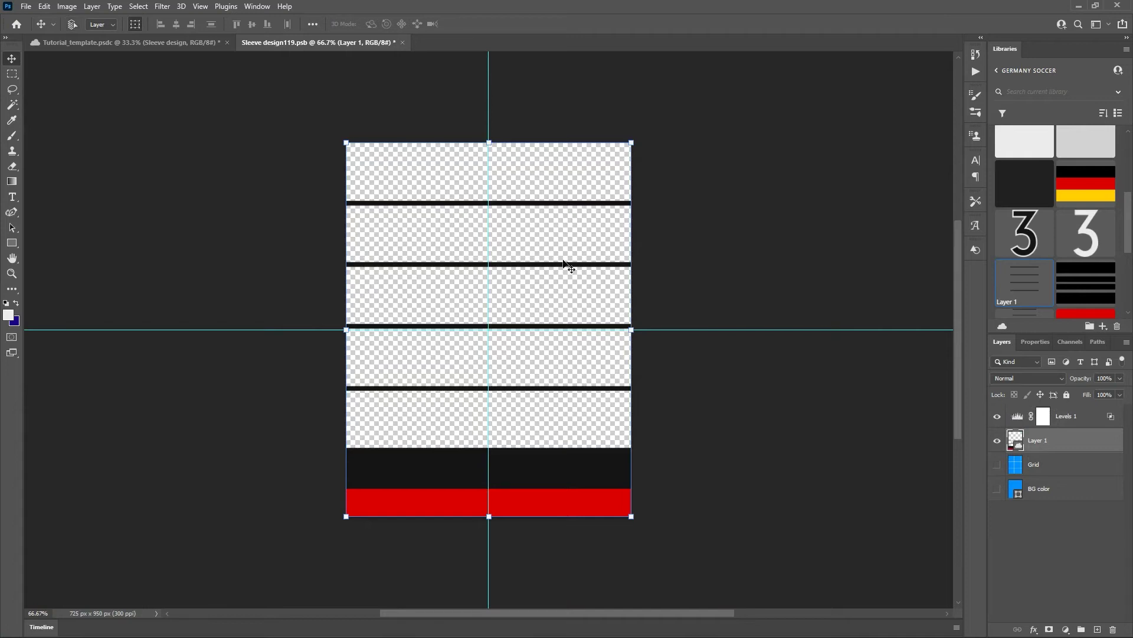
key(ctrl+s)
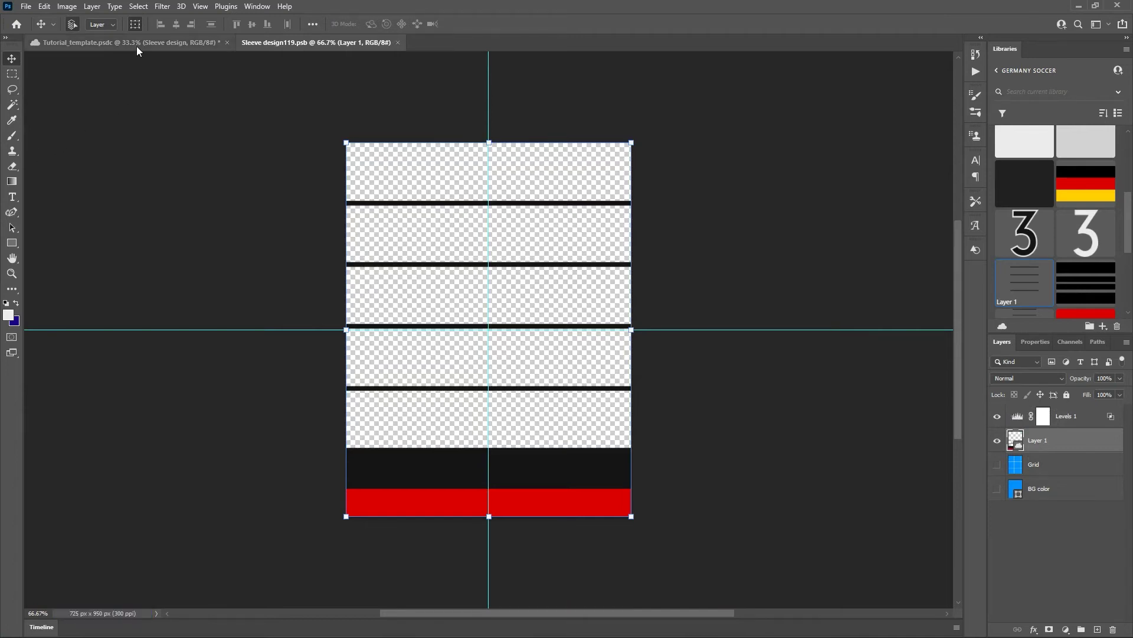
click(136, 47)
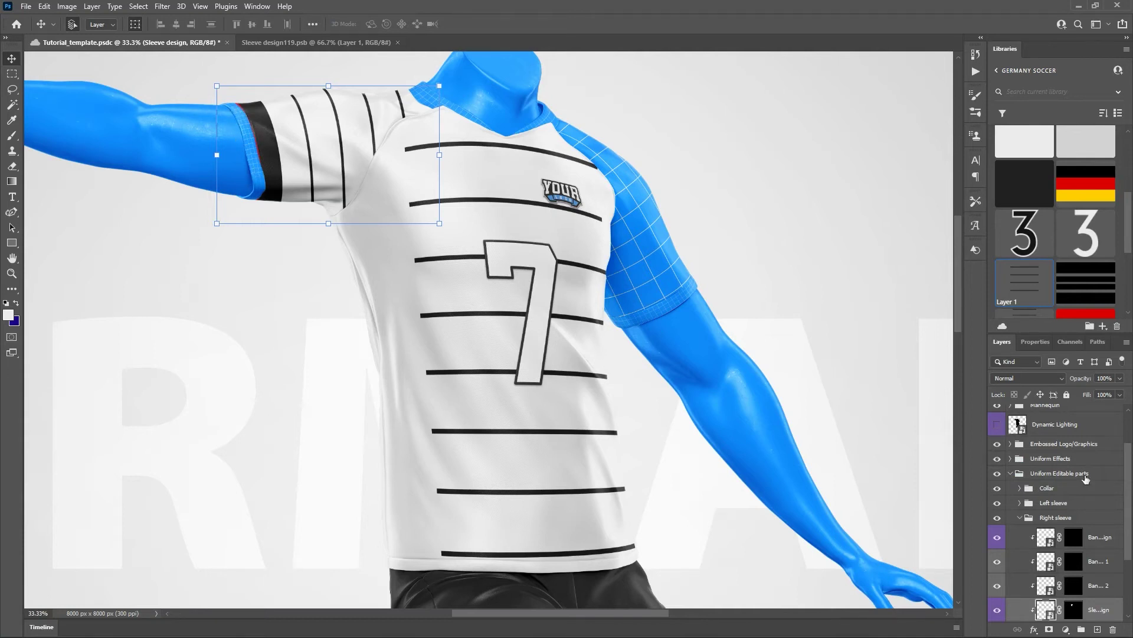
Open the right sleeve's Band design 2, hide its Grid, recolor BG color with the library's Yellow, then save and close it.
scroll(1018, 549, down, 2)
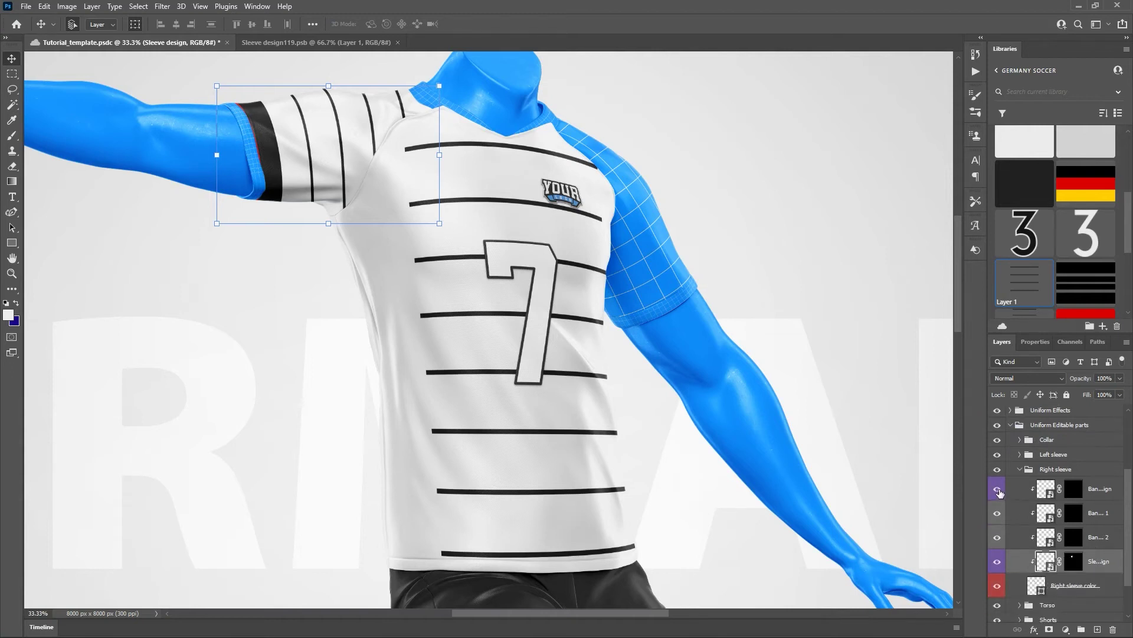
double_click(1049, 538)
click(997, 425)
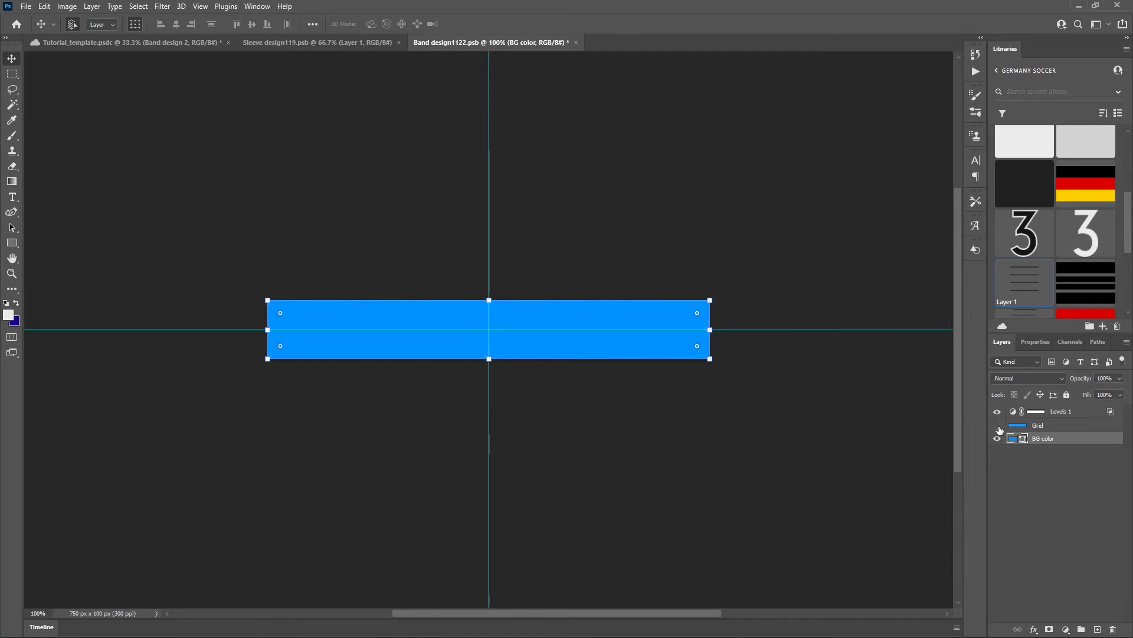
scroll(1061, 204, down, 3)
click(1021, 266)
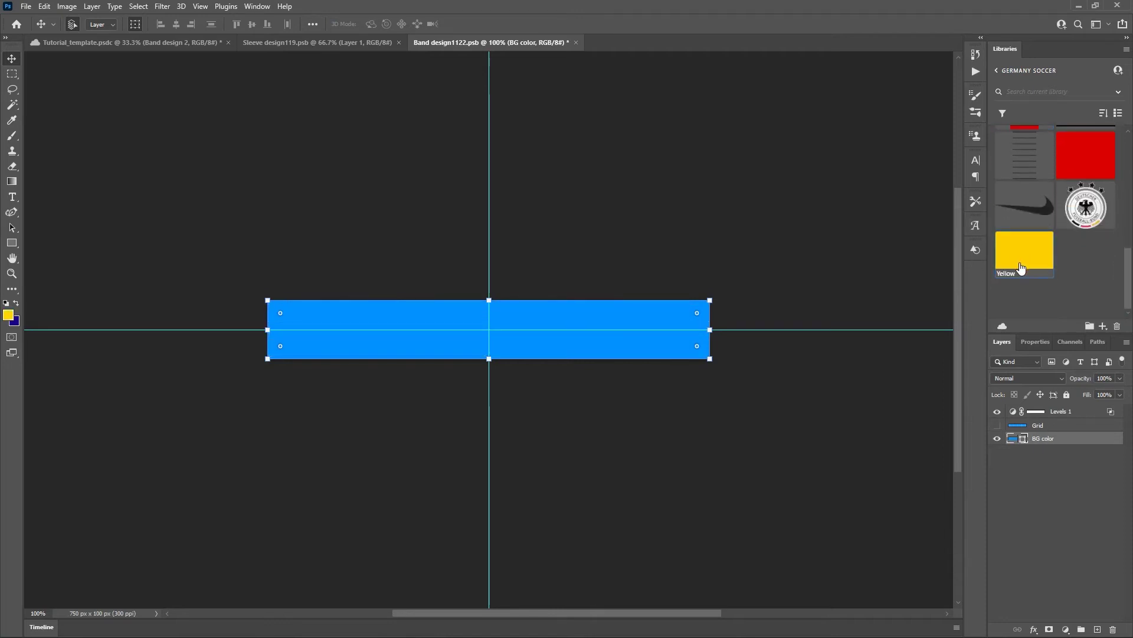
key(ctrl+s)
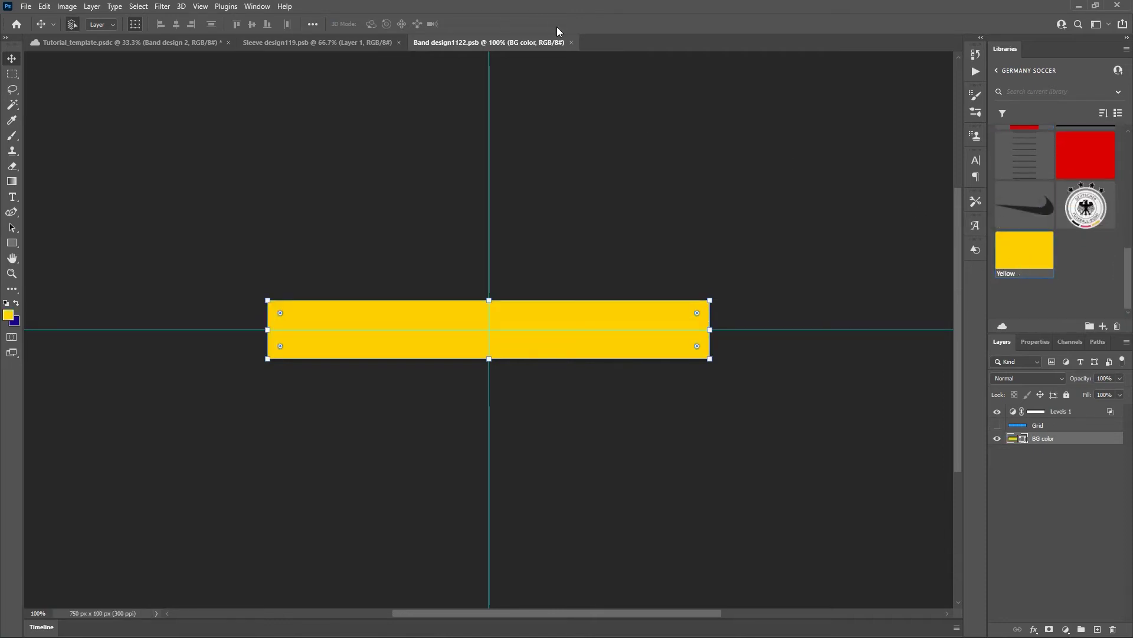
click(572, 42)
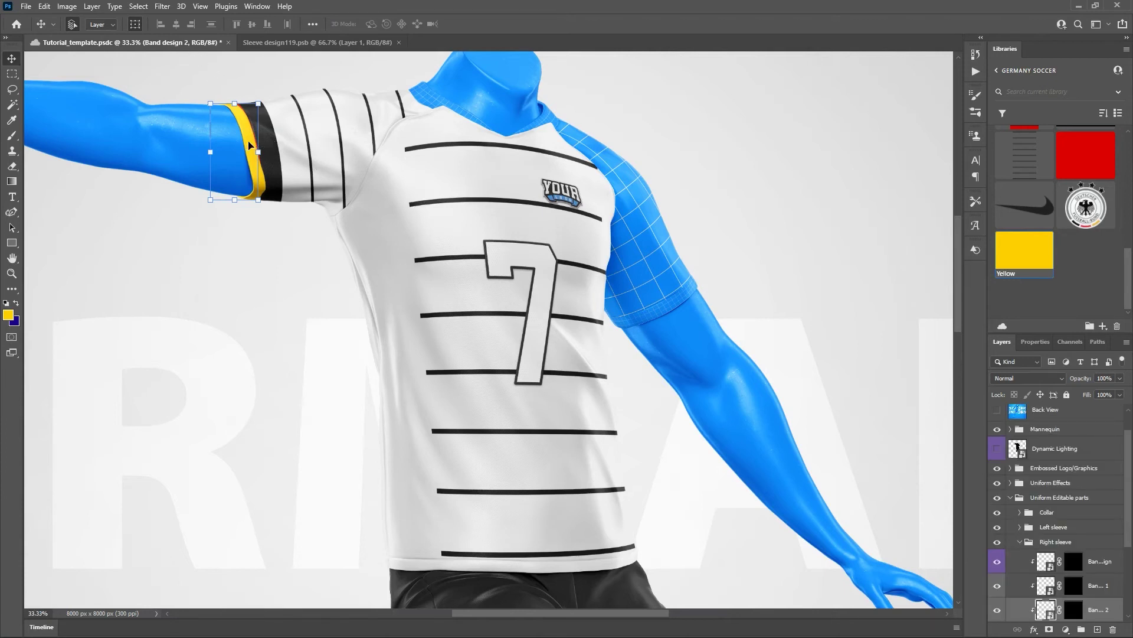
Shorten the stripe graphic in the right sleeve design from its lower edge to 72.70% height, save it, and return to the template.
click(317, 42)
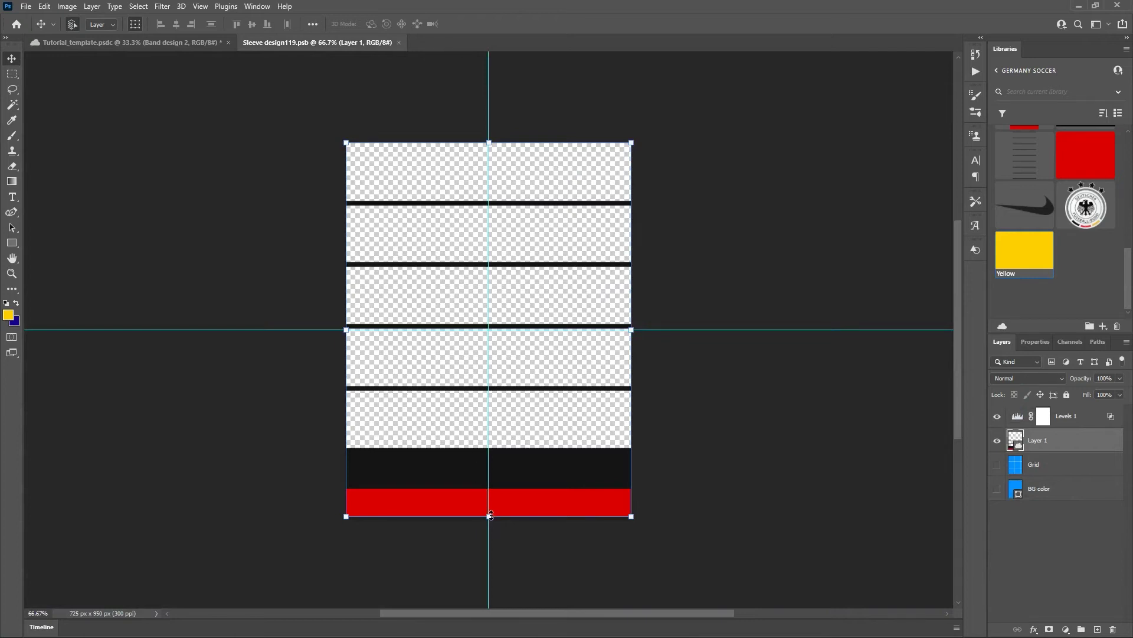
drag(490, 515, 491, 480)
click(586, 24)
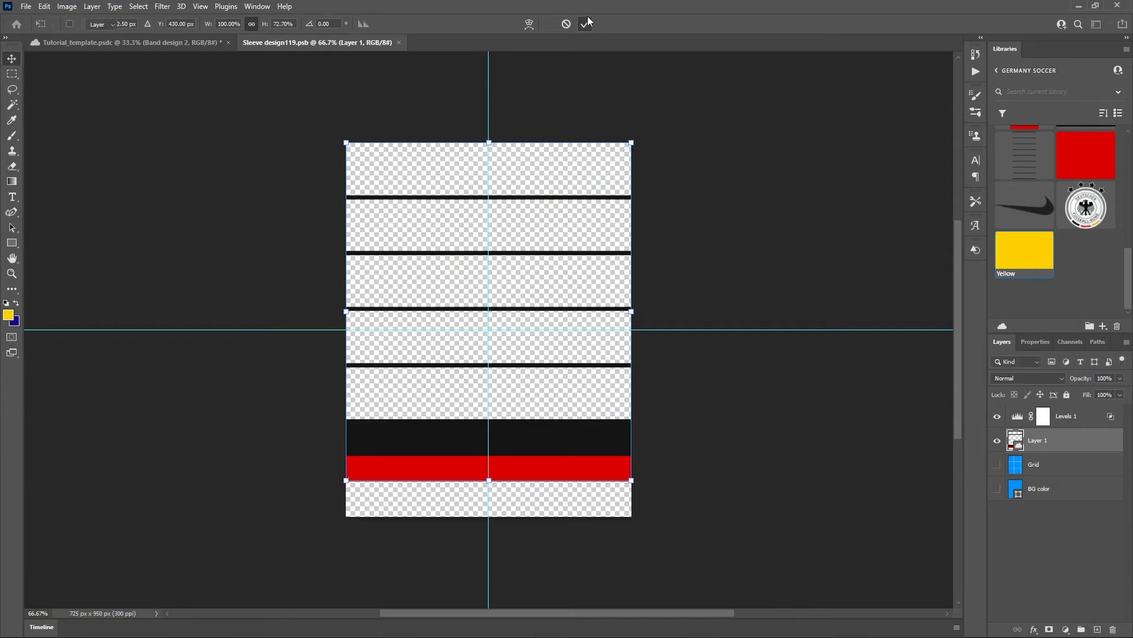
click(132, 44)
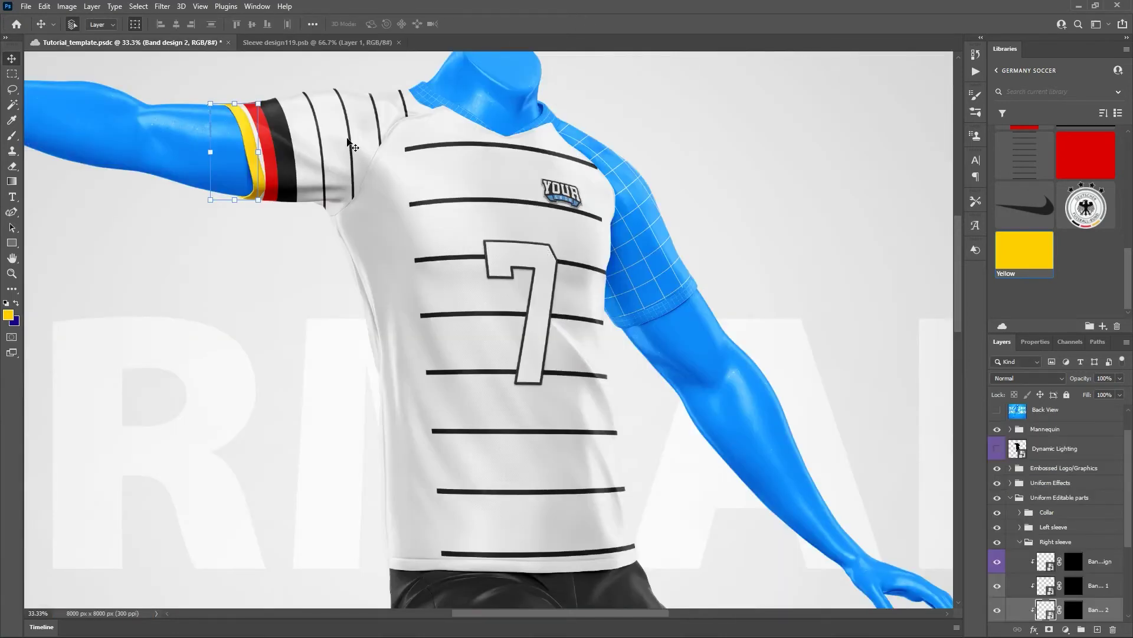
Lengthen the right sleeve's stripe graphic slightly to 74.47% height, keeping it 100% wide, save it, and return to the template.
click(330, 43)
click(492, 481)
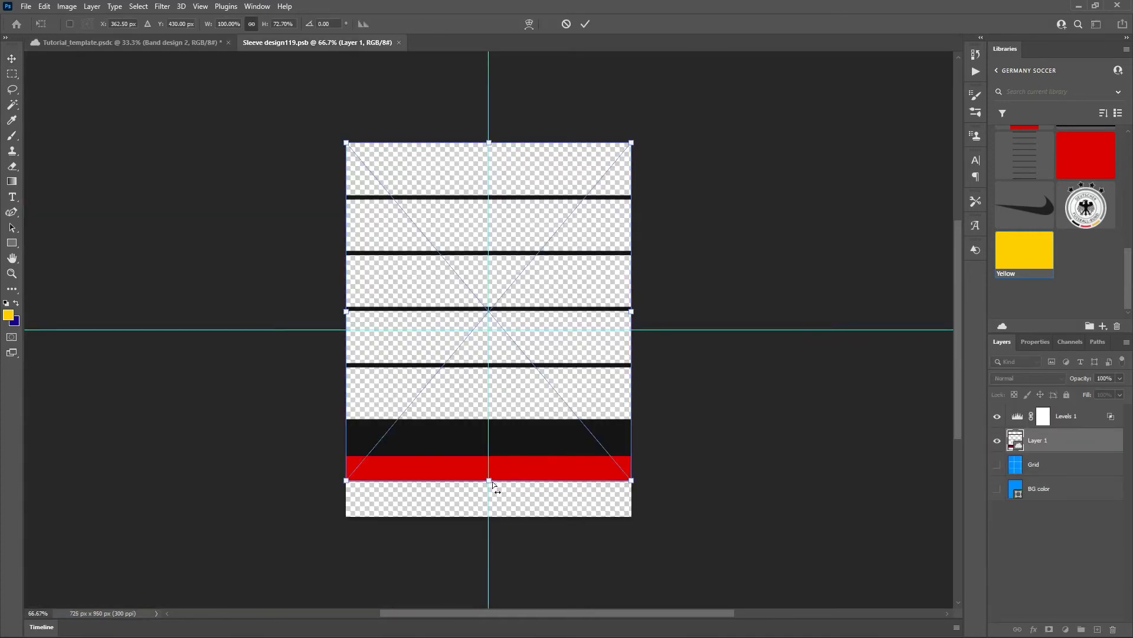
drag(488, 480, 487, 491)
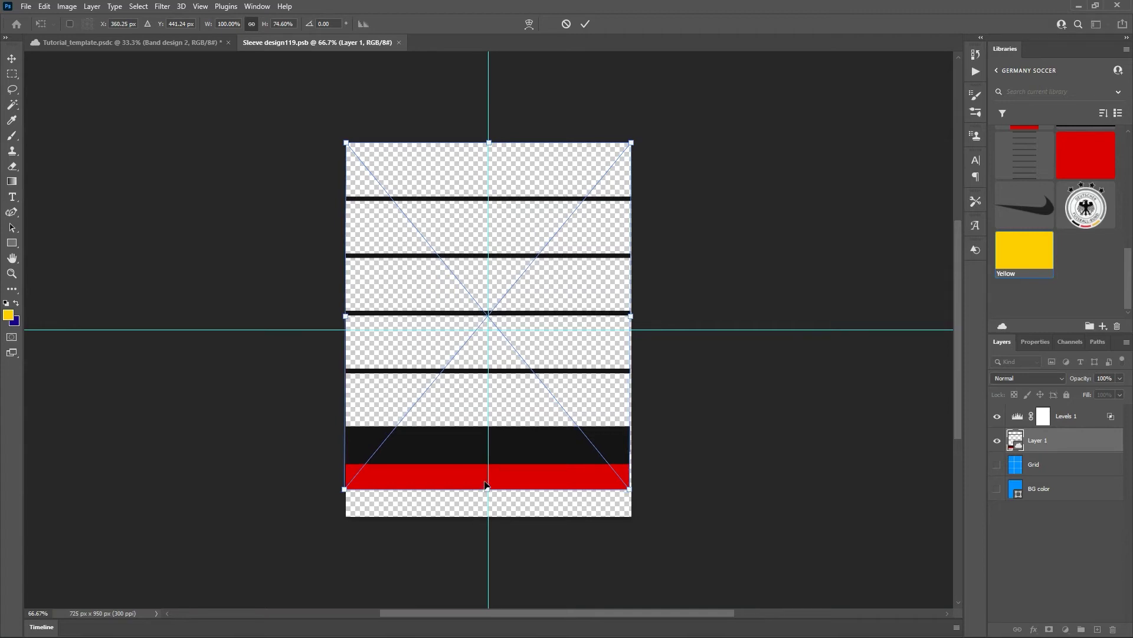
key(ctrl+z)
drag(490, 481, 490, 489)
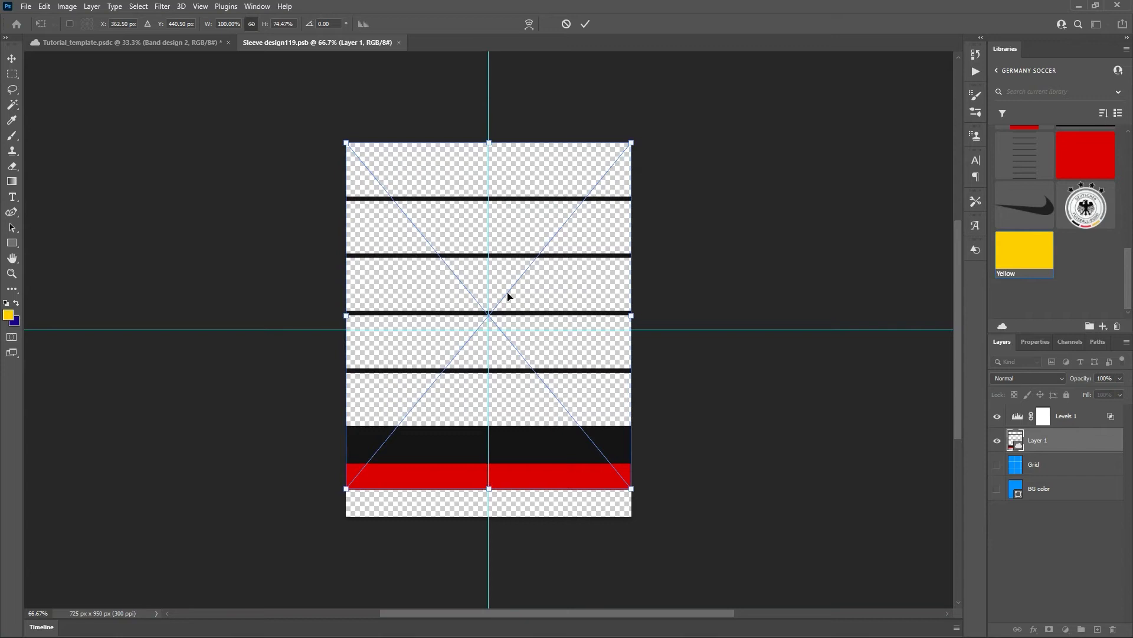
click(586, 22)
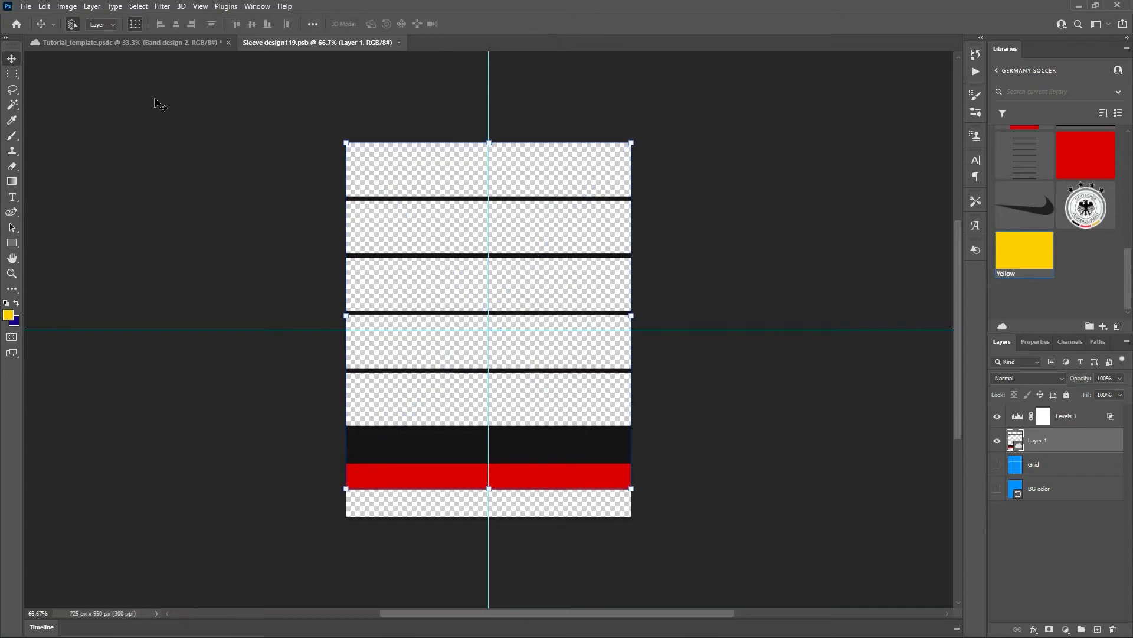
click(131, 48)
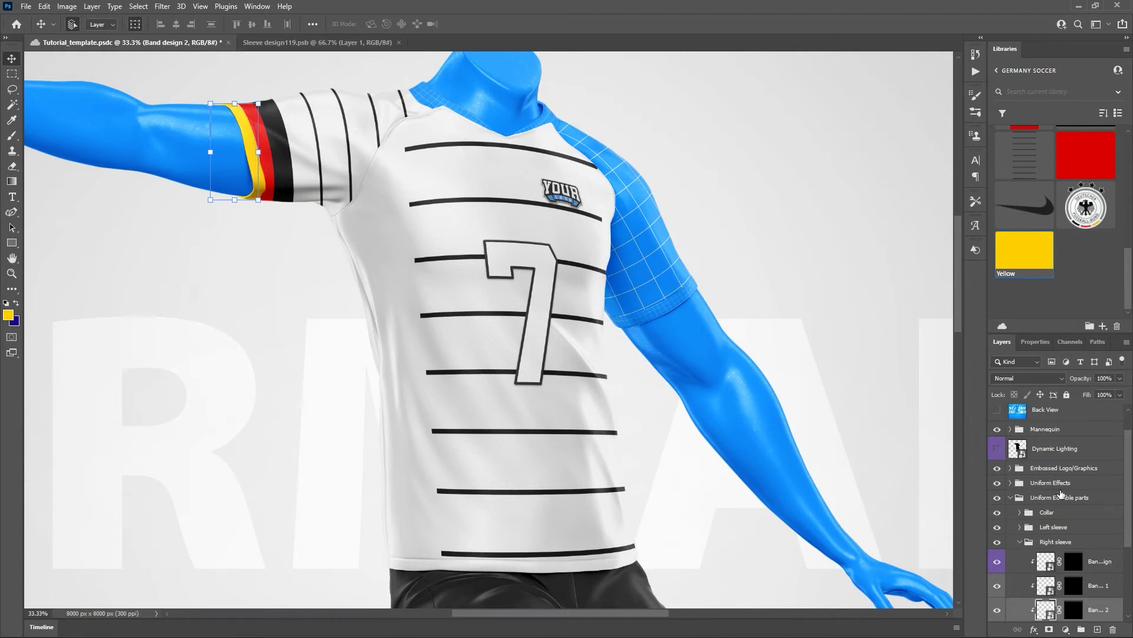
Collapse the Right sleeve group, expand the Left sleeve group, and recolor its Band color layer with the library's Yellow.
click(1020, 542)
click(1020, 526)
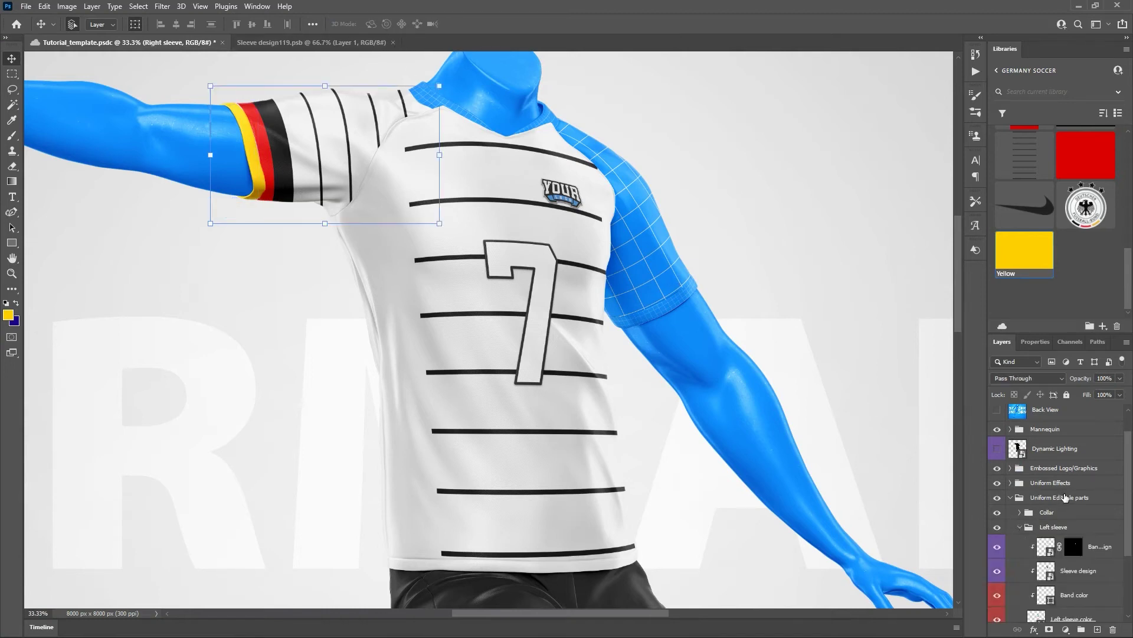
scroll(1066, 497, down, 3)
click(1060, 501)
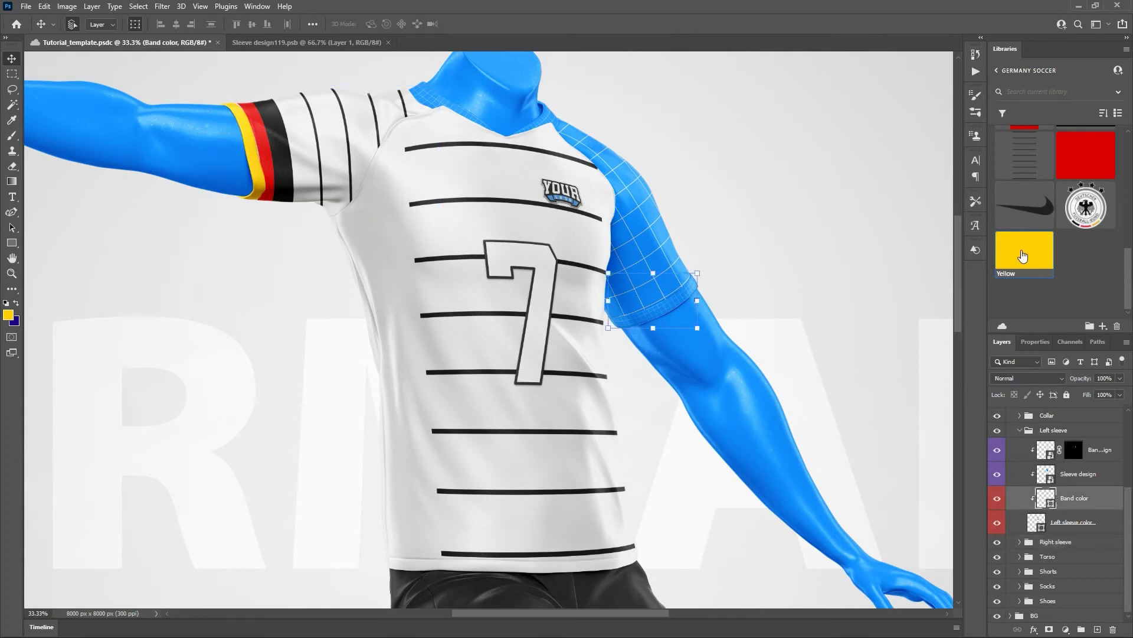
Recolor the Left sleeve color layer with Alt White and hide the left sleeve's Sleeve design and Band design layers.
click(1038, 525)
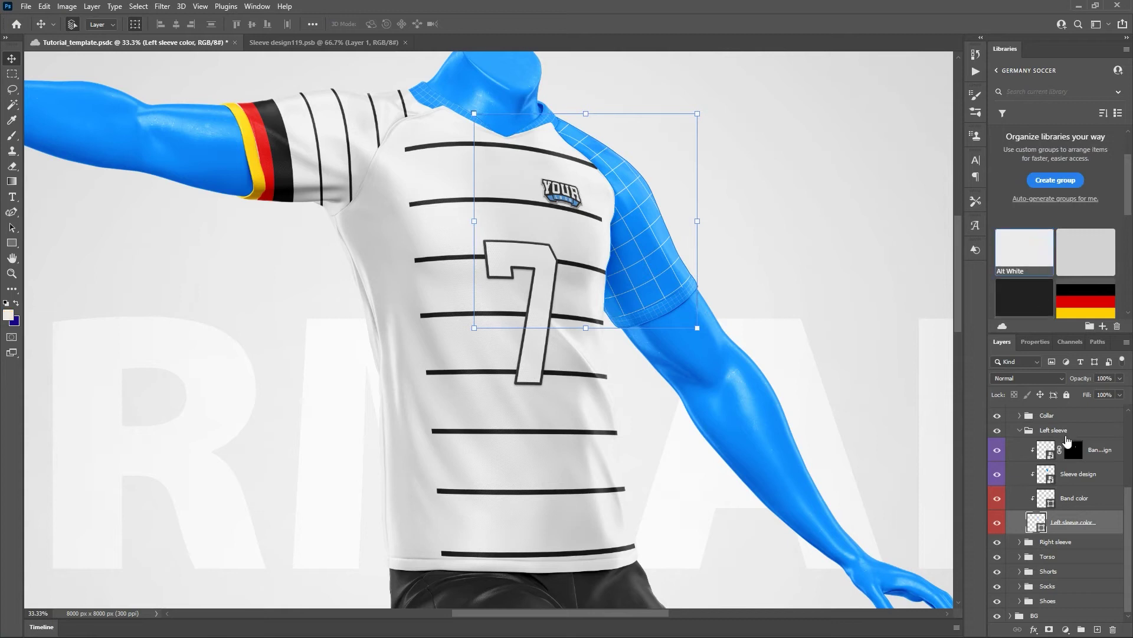
click(997, 477)
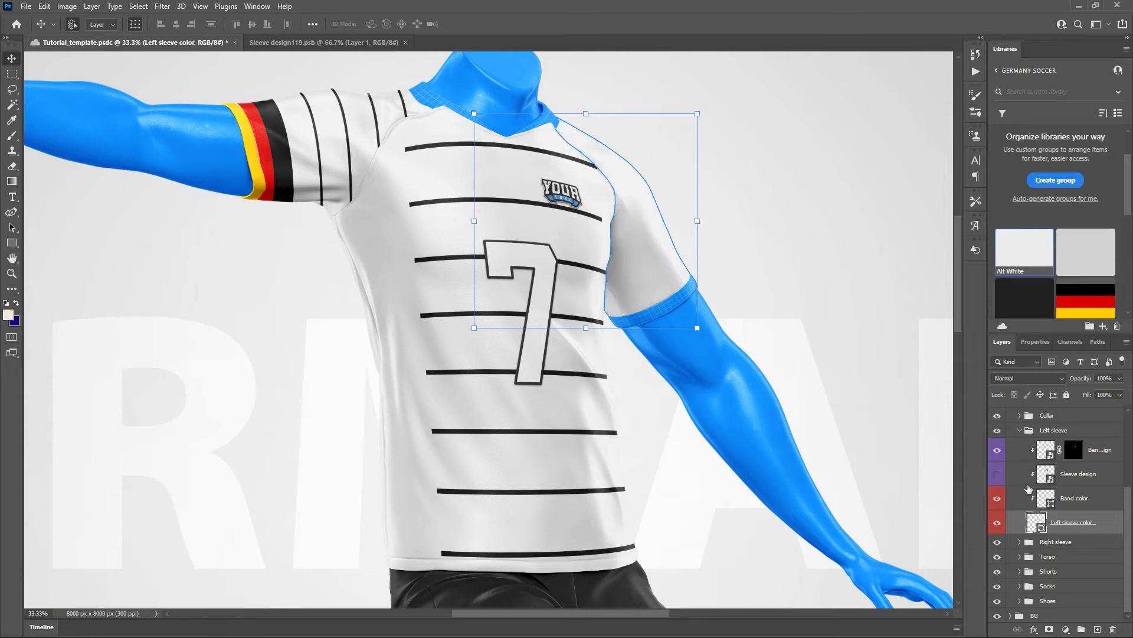
click(997, 452)
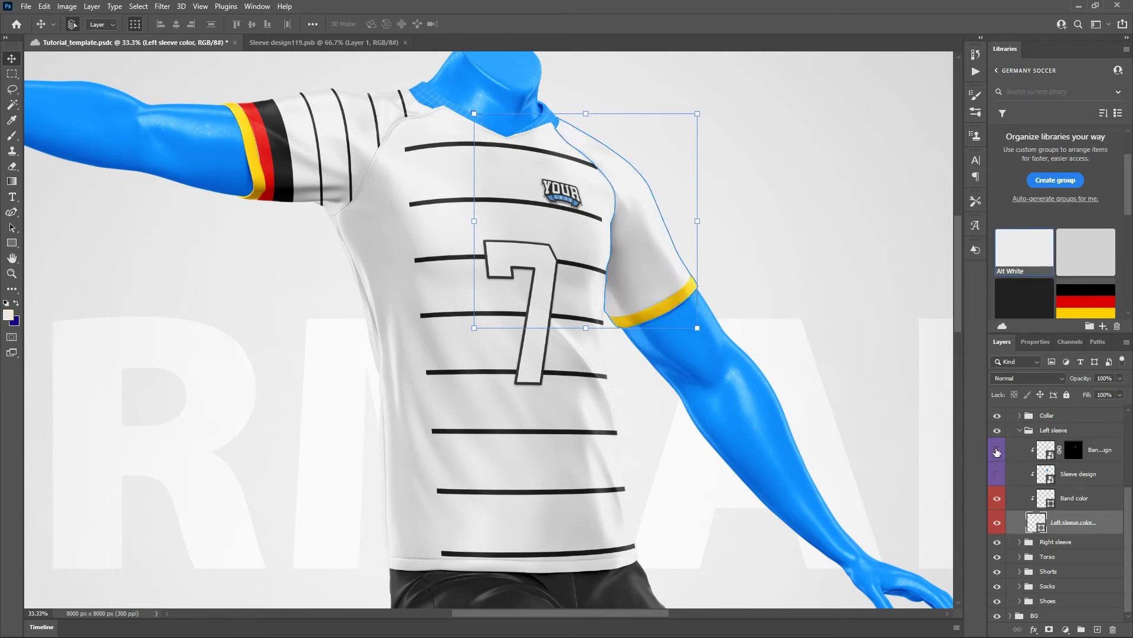
Open the left sleeve's Sleeve design, place the library's Layer 1 stripe graphic above Grid, and hide the Grid and BG color layers.
double_click(1045, 474)
scroll(1065, 268, down, 2)
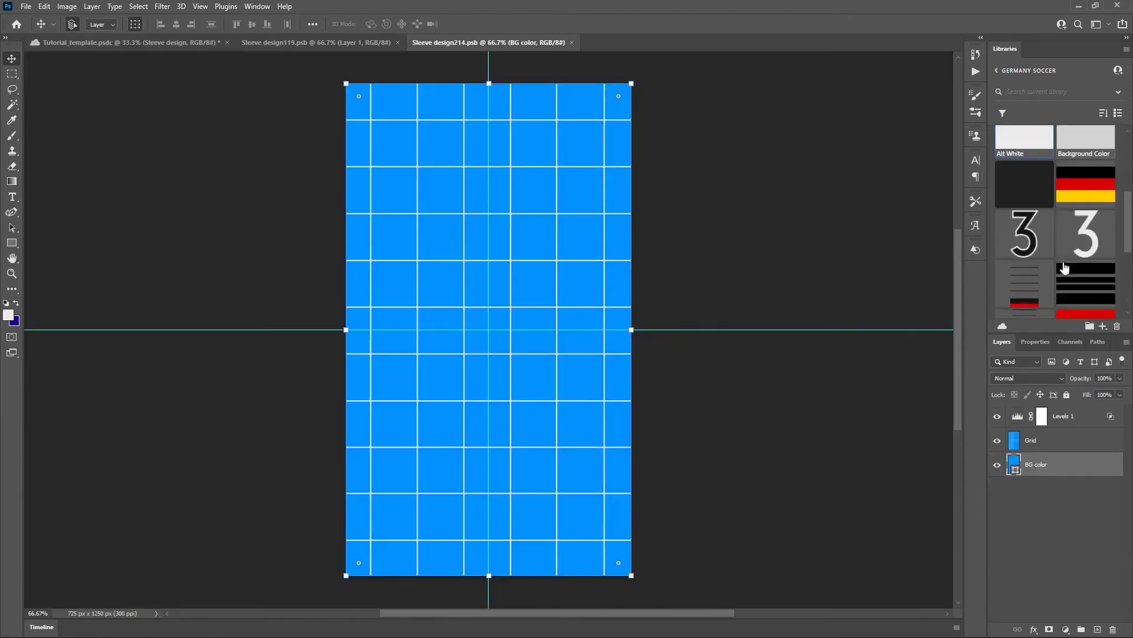
scroll(1065, 268, down, 2)
drag(1025, 170, 481, 253)
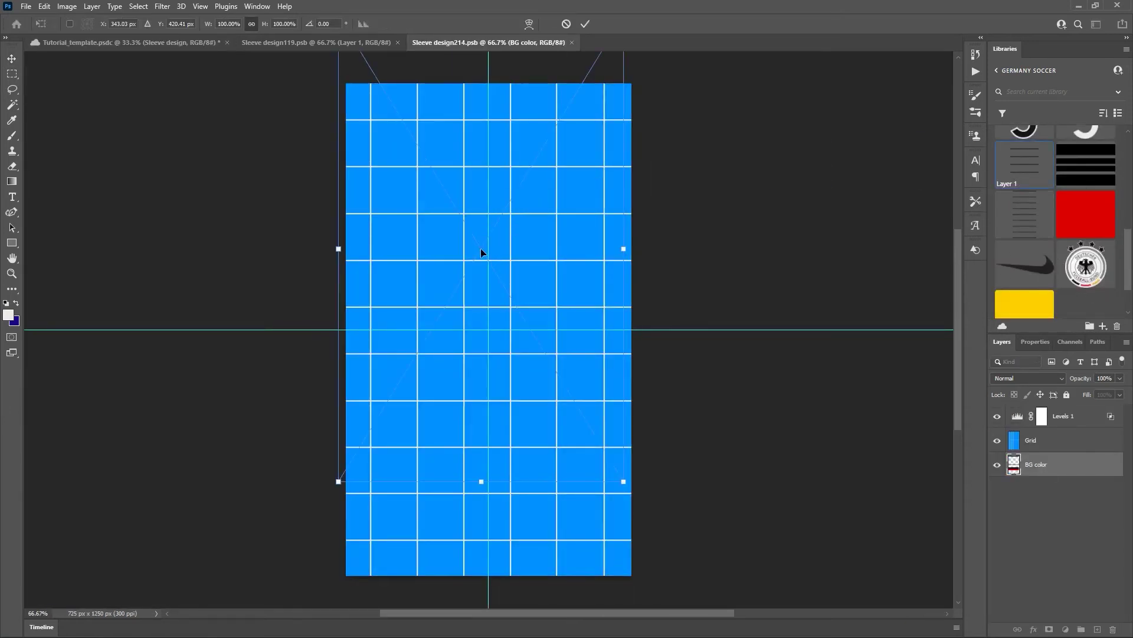
drag(1043, 466, 1039, 430)
click(997, 464)
click(996, 489)
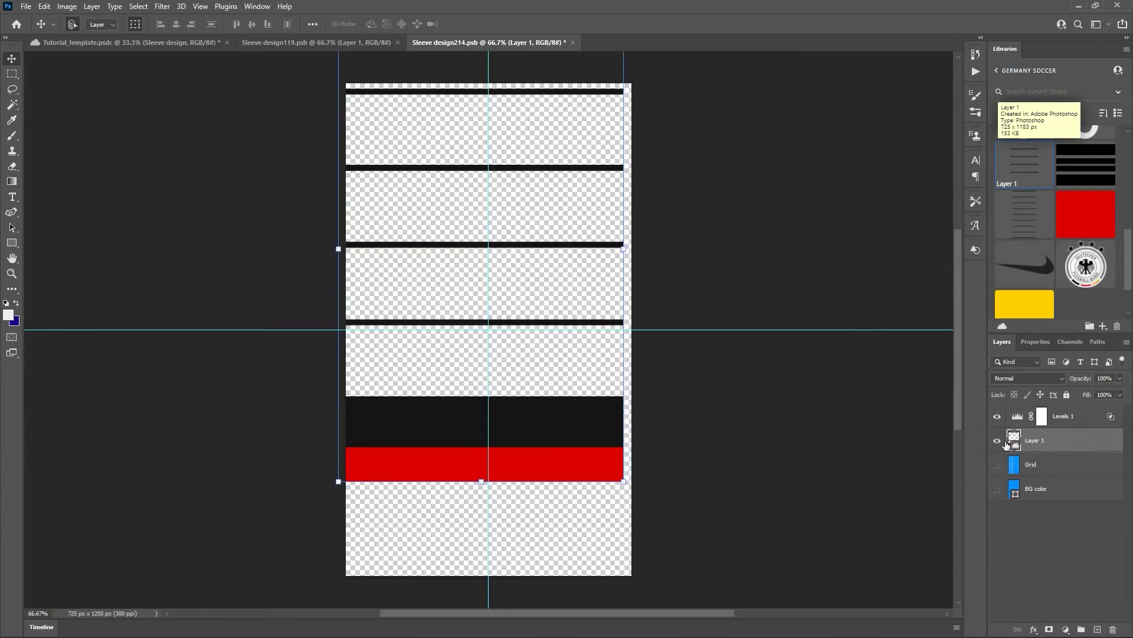
Center the stripe graphic across the left sleeve canvas with its upper edge just above the canvas, save it, and return to the template.
key(ctrl+t)
drag(557, 247, 564, 303)
click(582, 26)
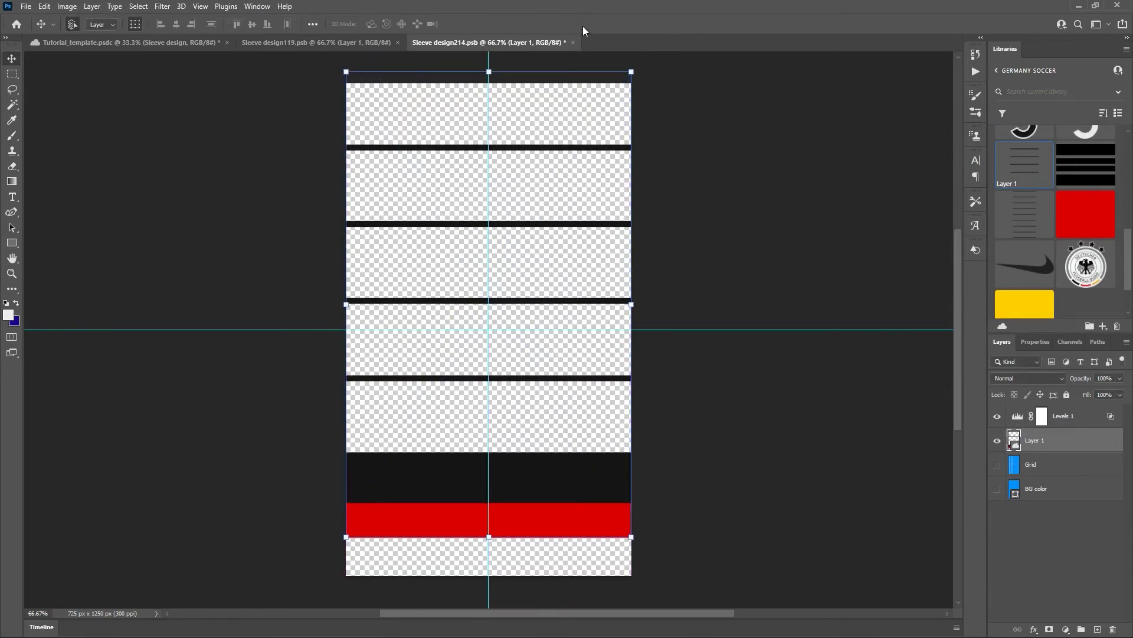
key(ctrl+s)
click(102, 45)
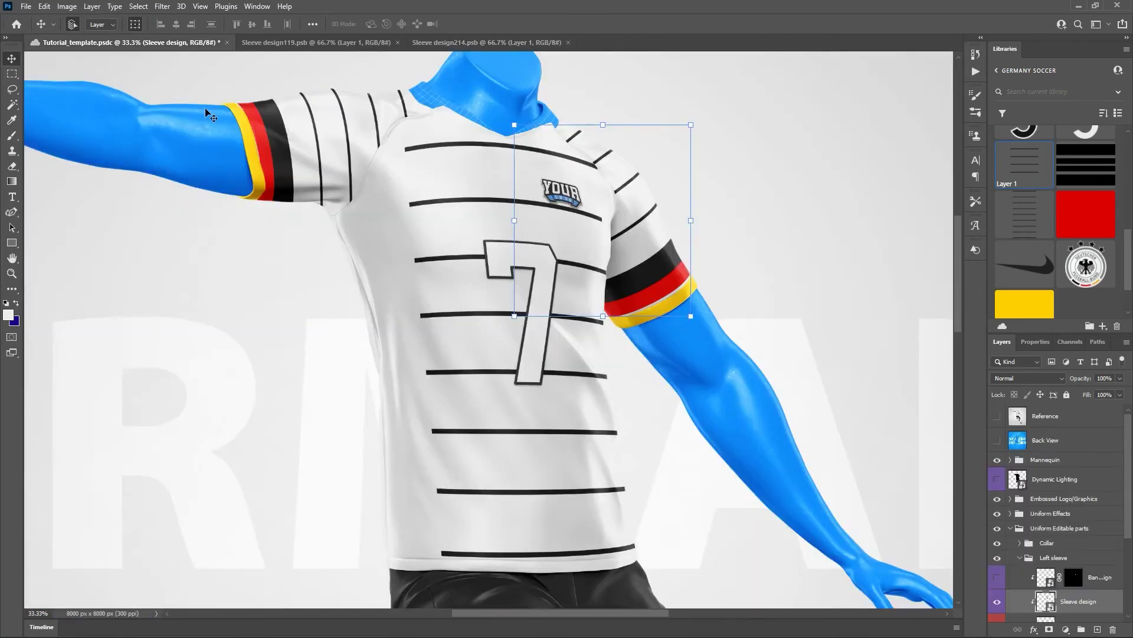
Lower the left sleeve's stripe graphic until its upper edge meets the canvas's upper edge, save it, and return to the template.
click(479, 43)
drag(533, 463, 537, 483)
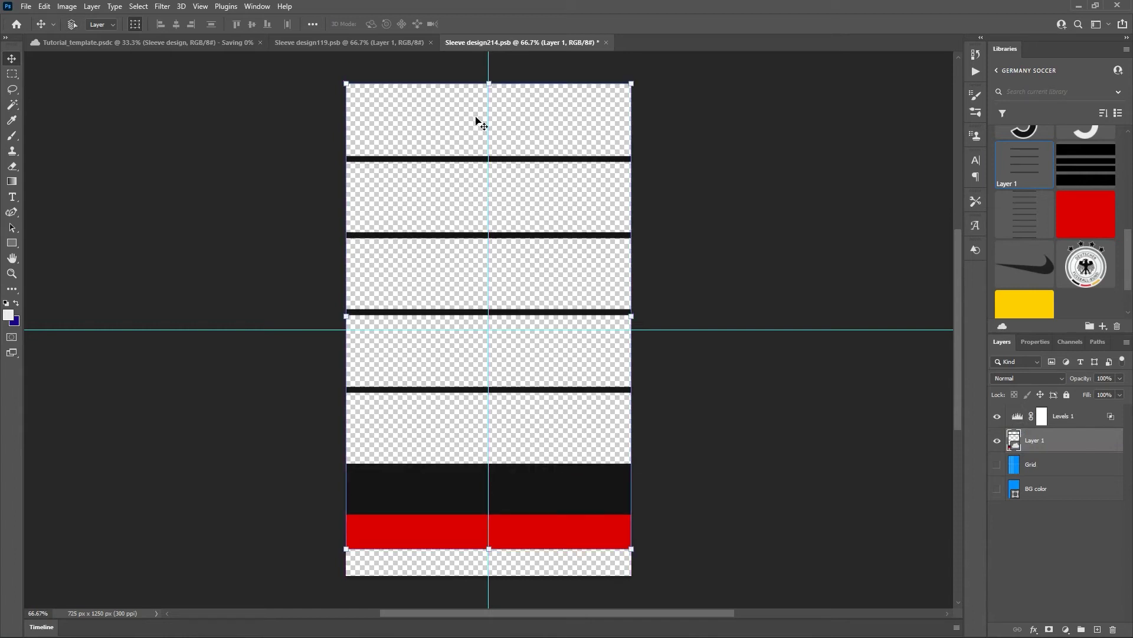
key(ctrl+s)
click(157, 43)
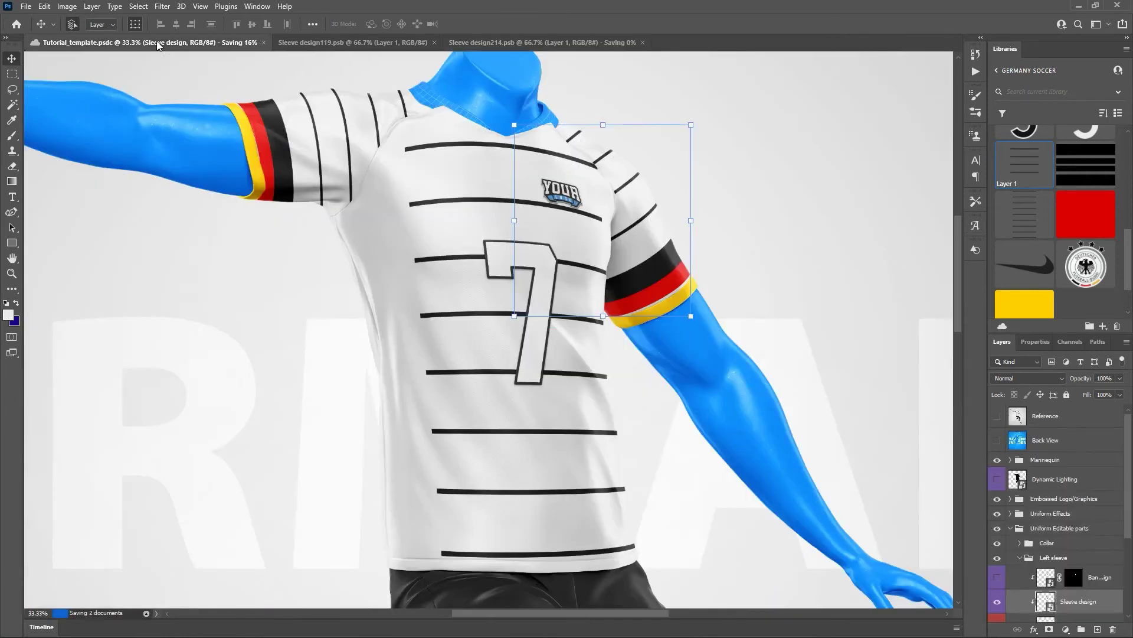
Shift the left sleeve's stripe graphic slightly further down, centering it vertically on the canvas, save it, and return to the template.
click(556, 48)
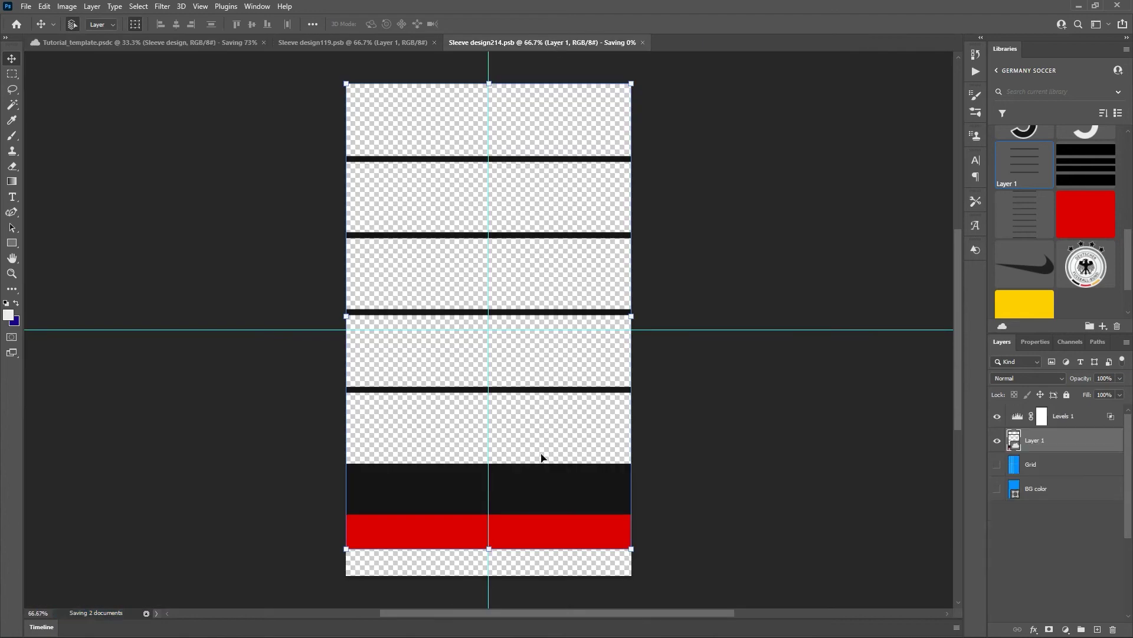
drag(538, 490, 539, 504)
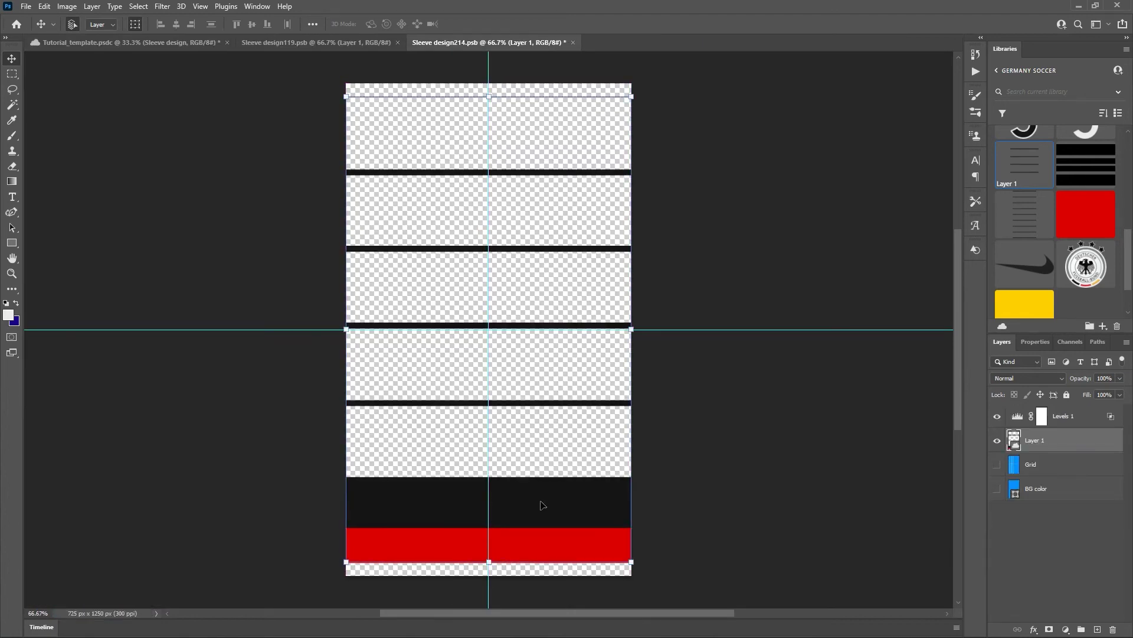
key(ctrl+s)
click(146, 52)
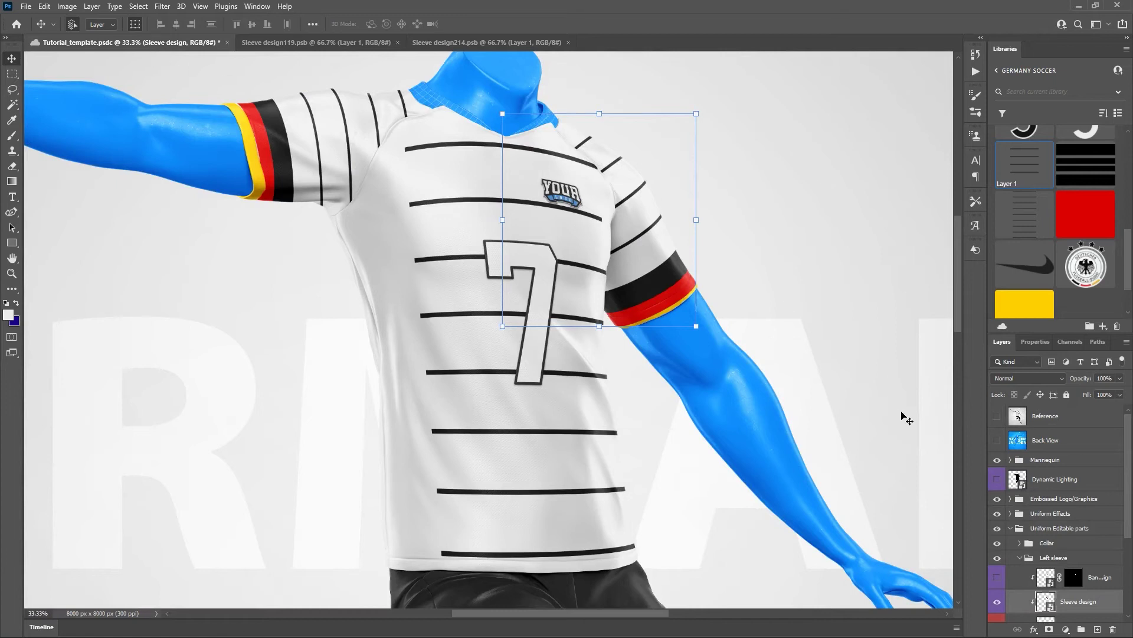
Move the Band color layer above the Sleeve design layer in the Left sleeve group.
scroll(602, 266, down, 3)
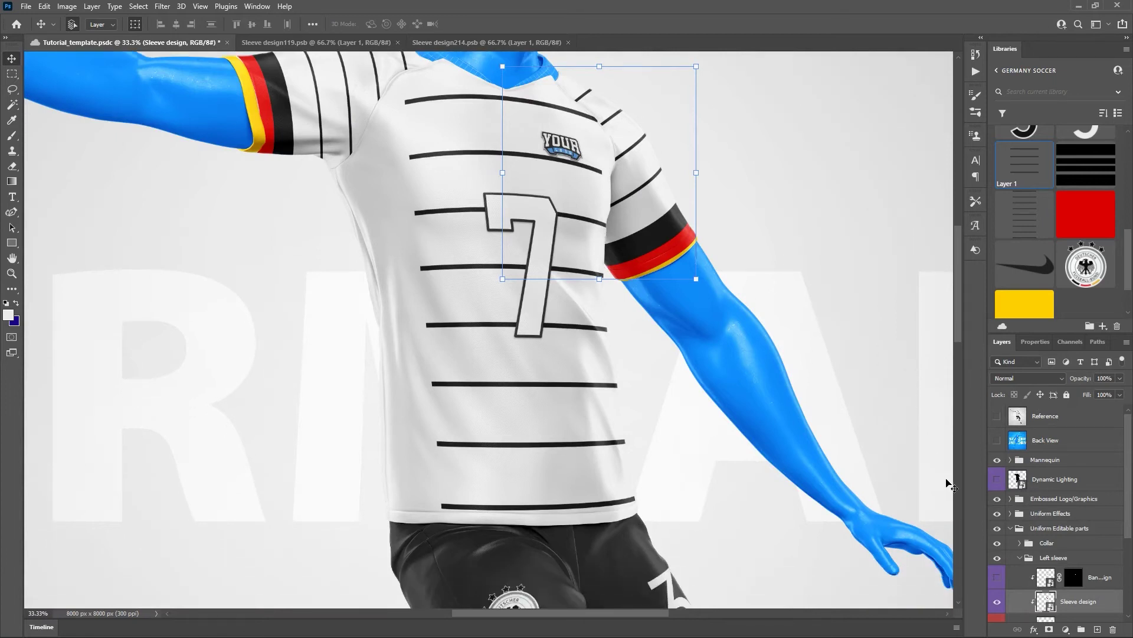
scroll(1077, 515, down, 2)
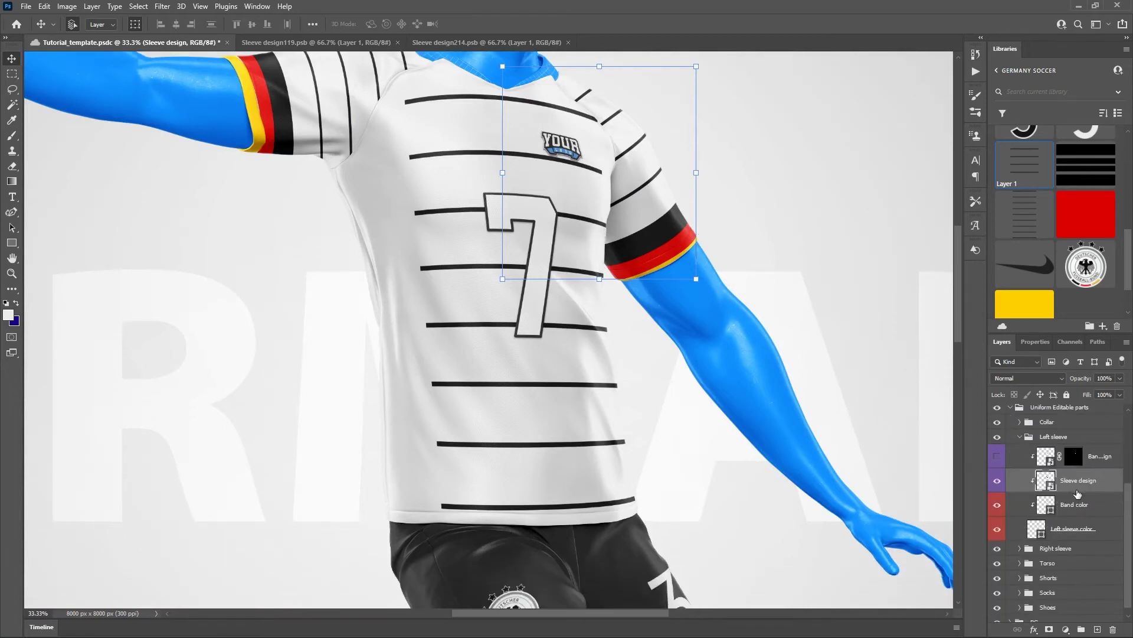
drag(1074, 509, 1089, 477)
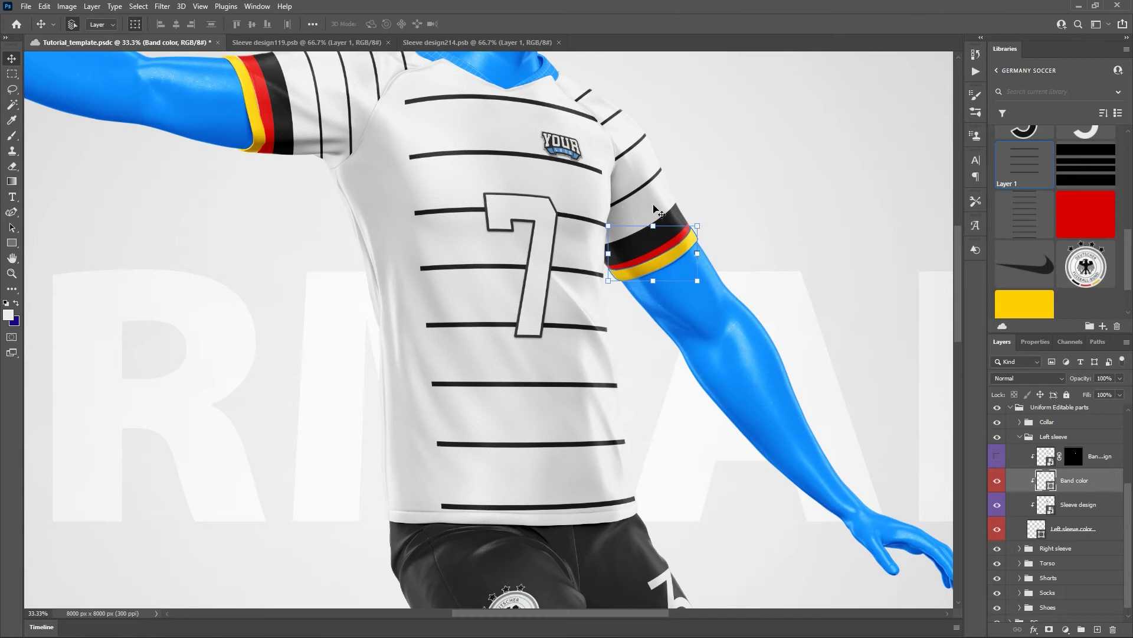
Raise the left sleeve's stripe graphic back to the canvas's upper edge, save the design, and switch back to the template.
click(448, 43)
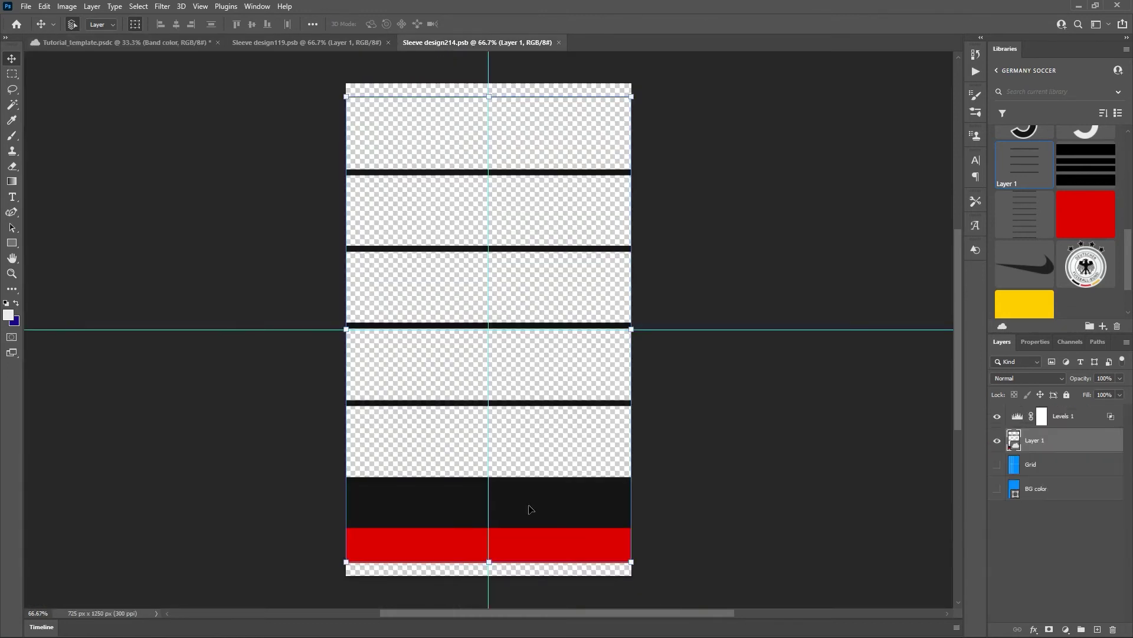
drag(529, 506, 528, 496)
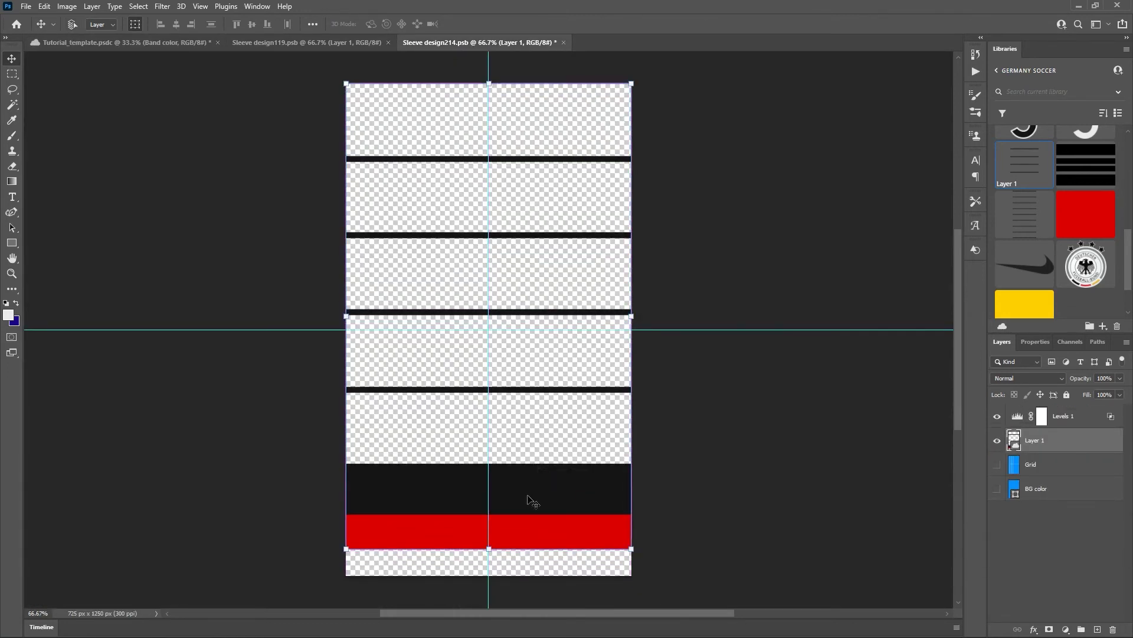
key(ctrl+s)
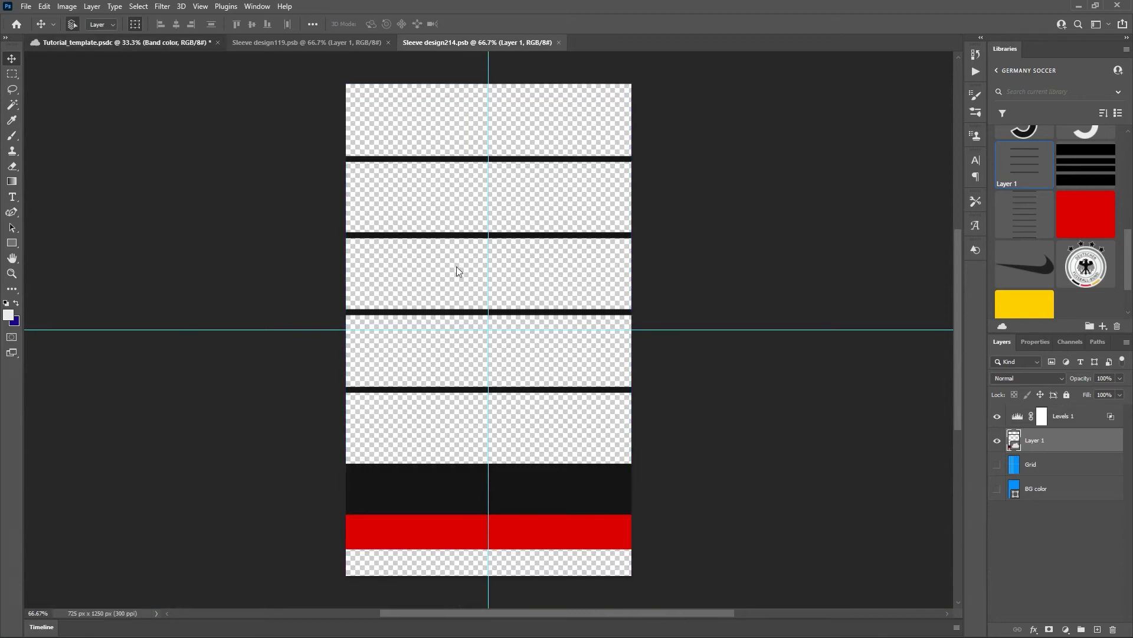
key(ctrl+Tab)
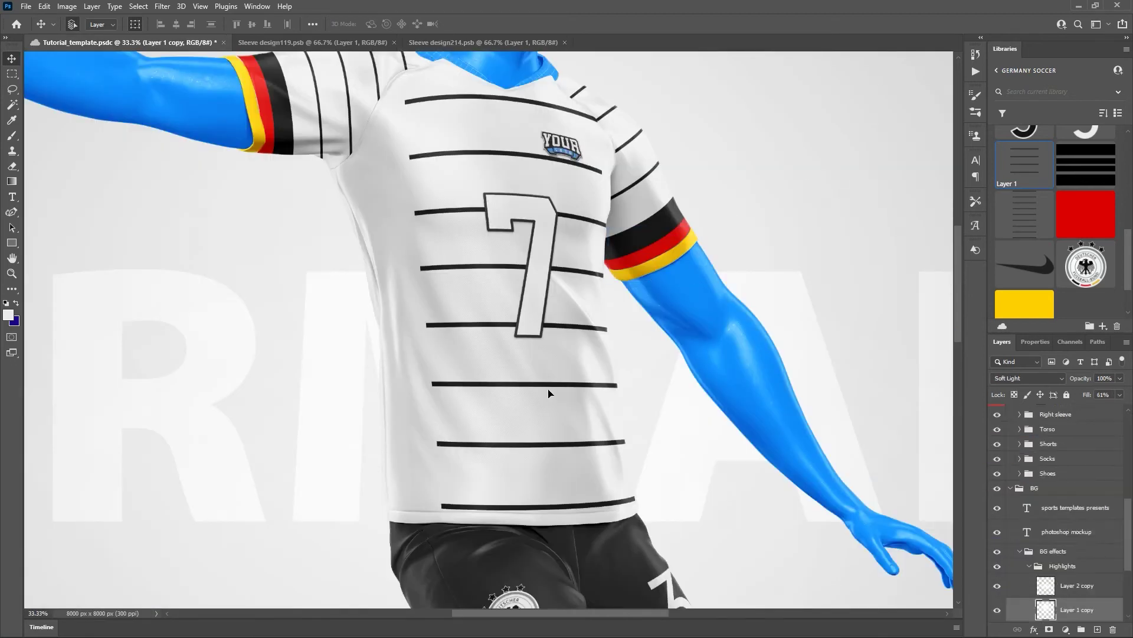
Collapse the Left sleeve group and expand the Collar group.
scroll(548, 393, up, 3)
scroll(555, 390, down, 3)
scroll(562, 385, up, 1)
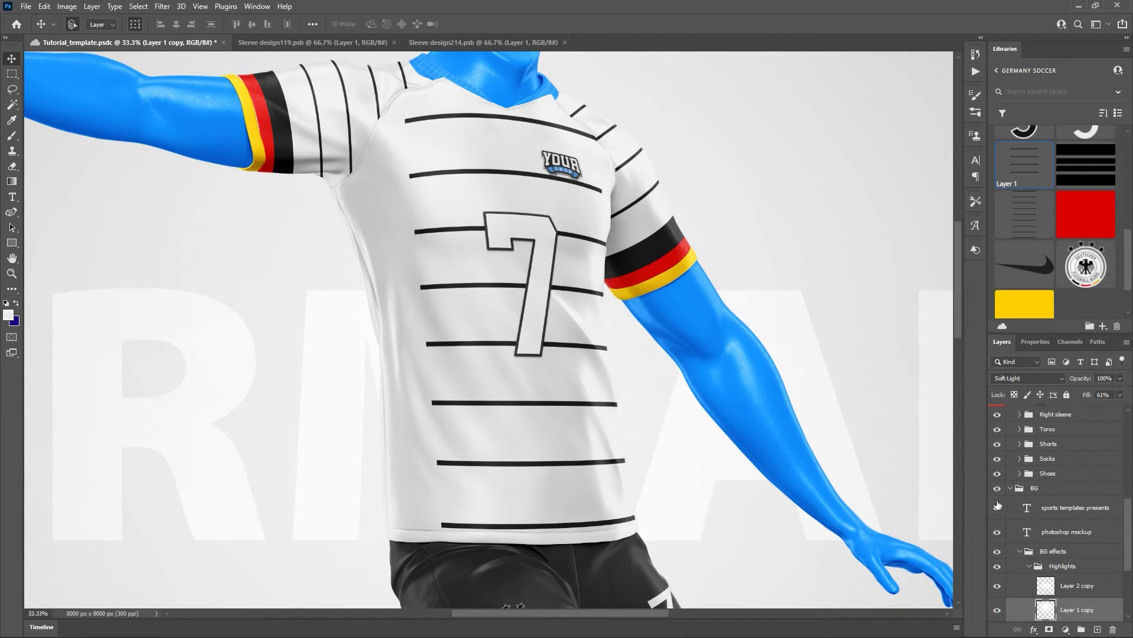
scroll(1019, 492, up, 3)
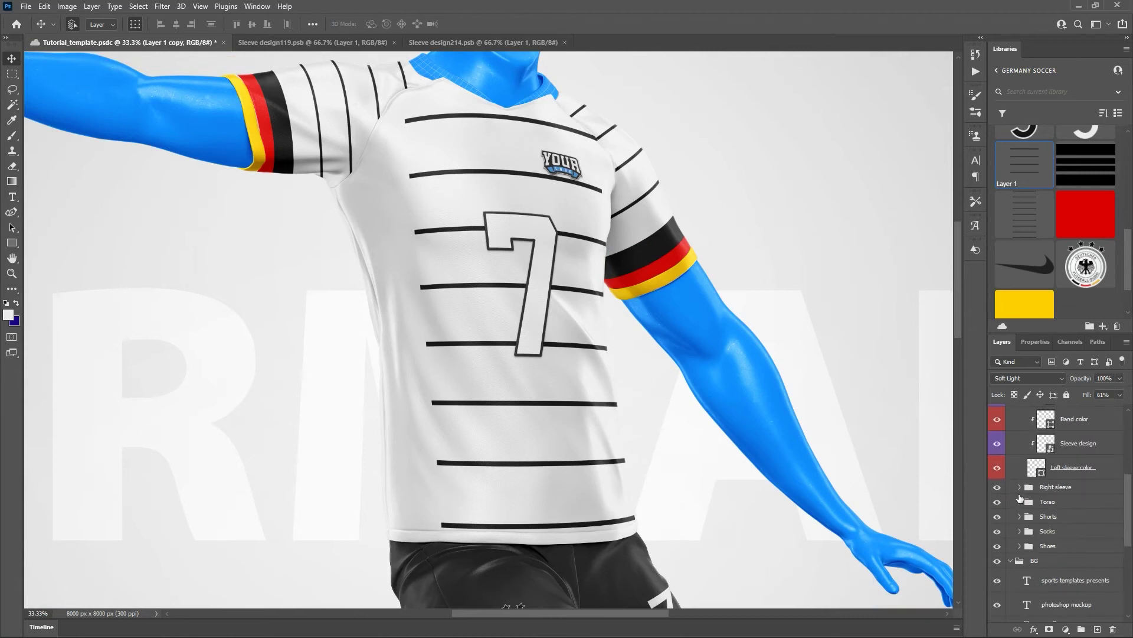
click(1019, 449)
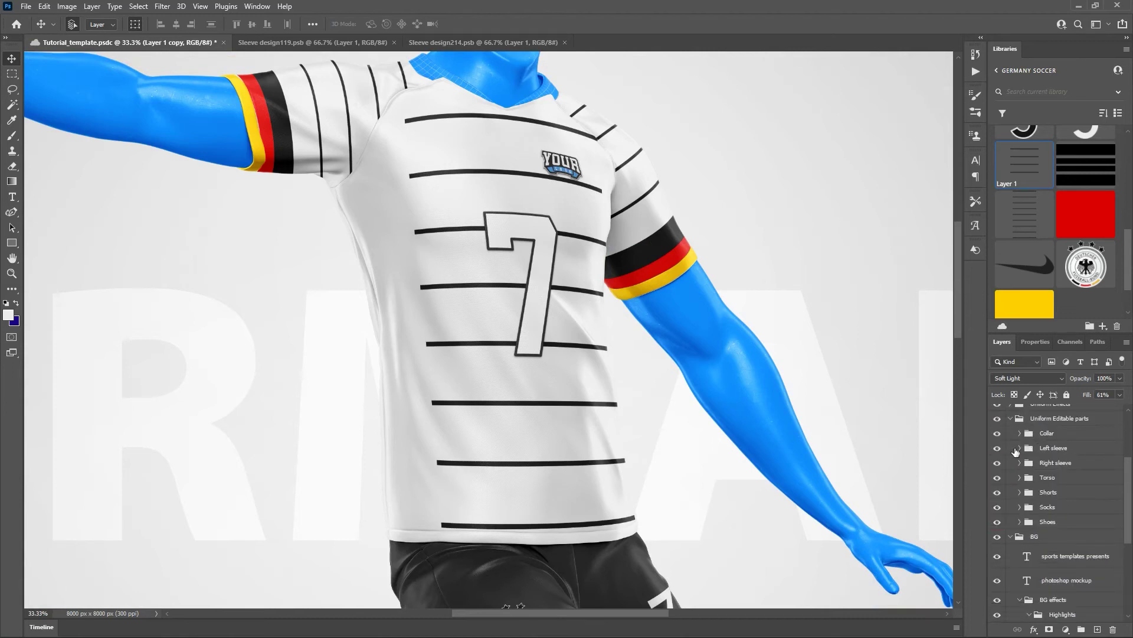
click(1019, 433)
Show the Reference layer briefly to compare the finished kit with the current design, and hide it again.
scroll(1065, 518, up, 2)
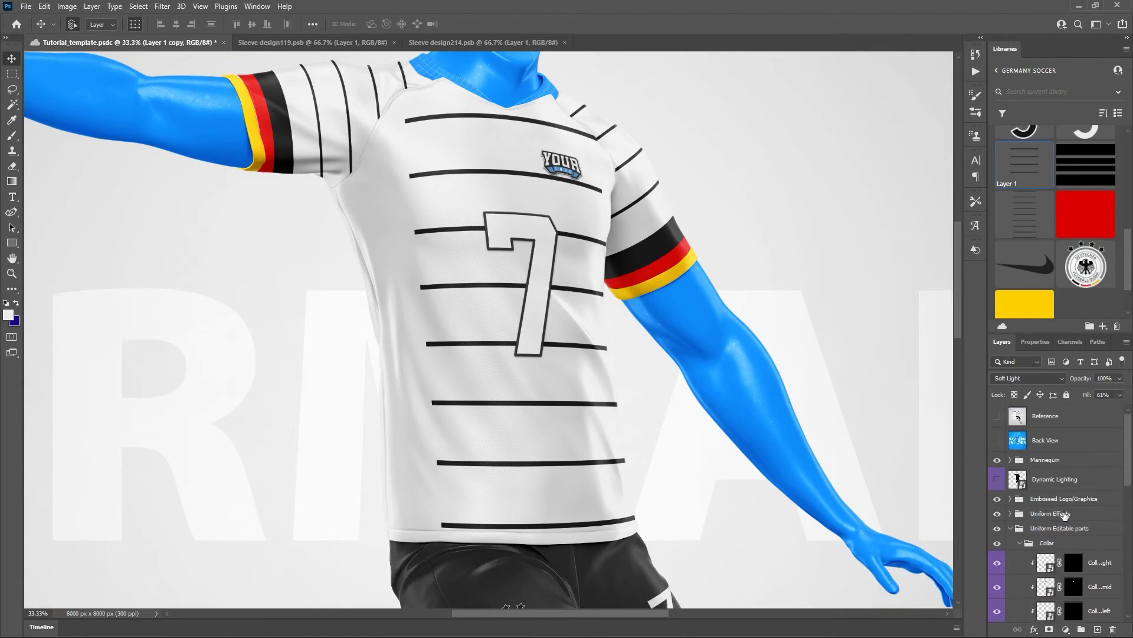
click(997, 418)
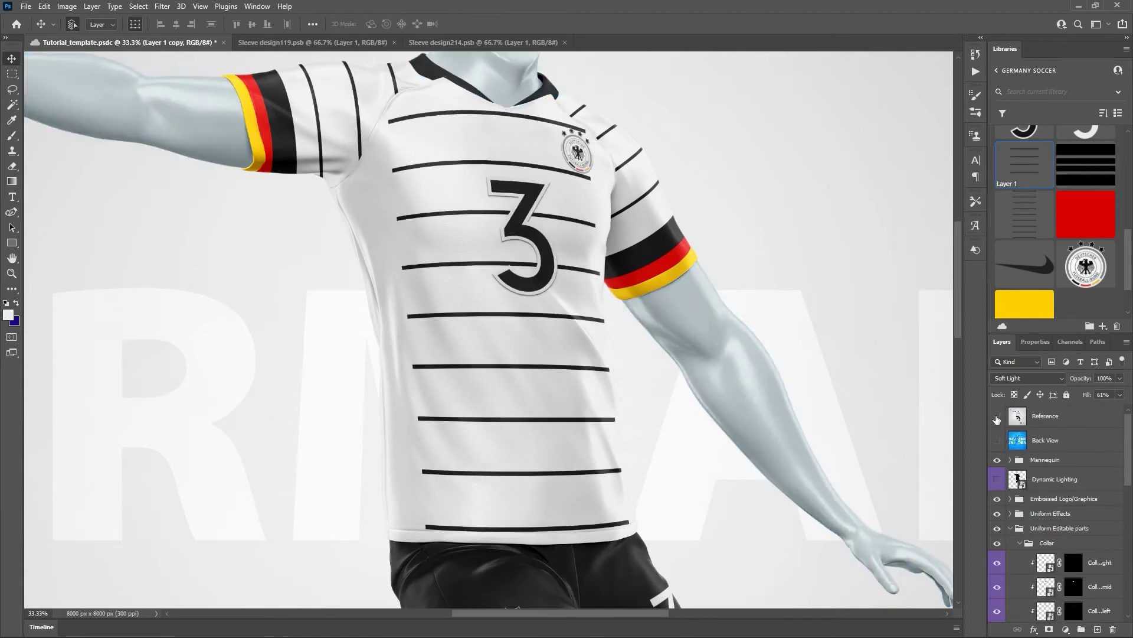
click(996, 418)
Recolor the Collar color layer with the library's Black and hide the right, mid and left collar design layers.
scroll(1057, 478, down, 2)
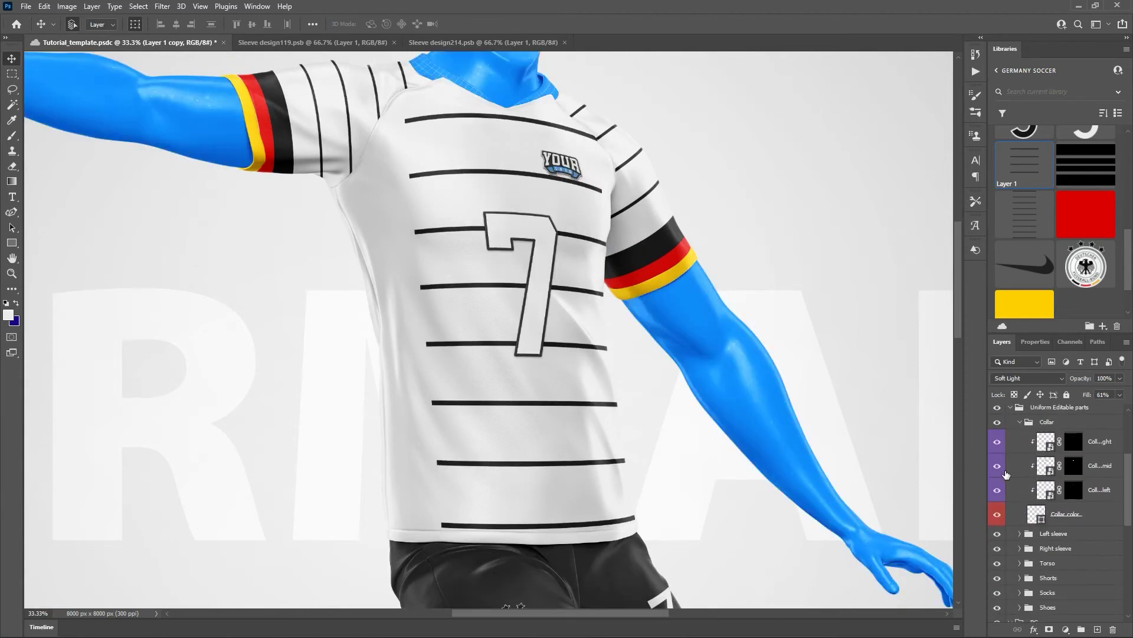
click(1068, 521)
scroll(1043, 230, up, 5)
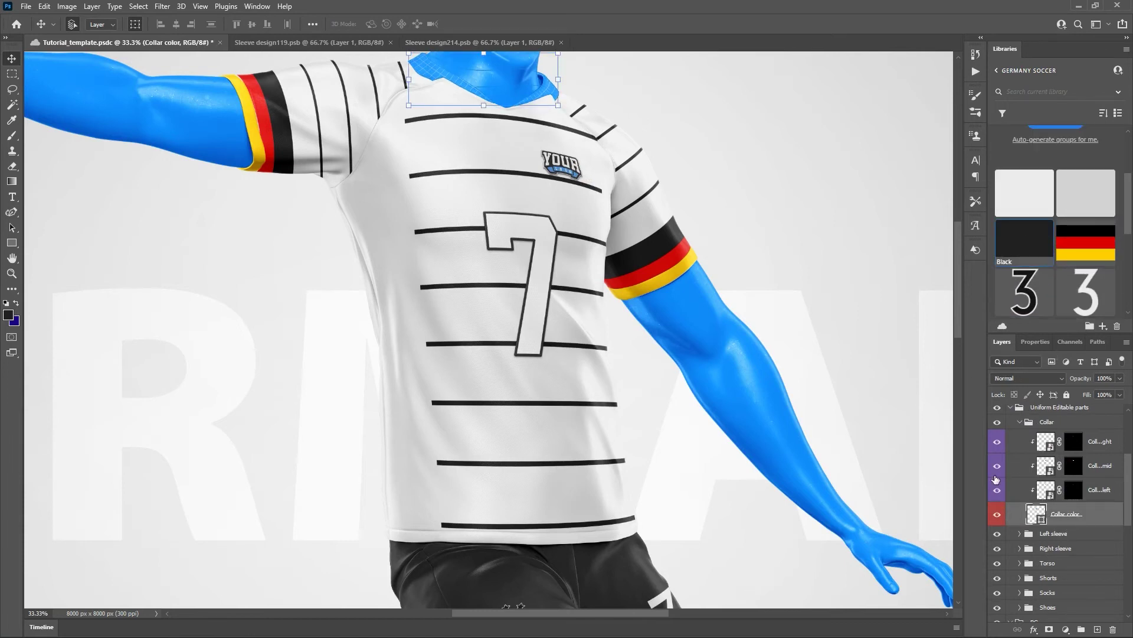
scroll(523, 236, up, 1)
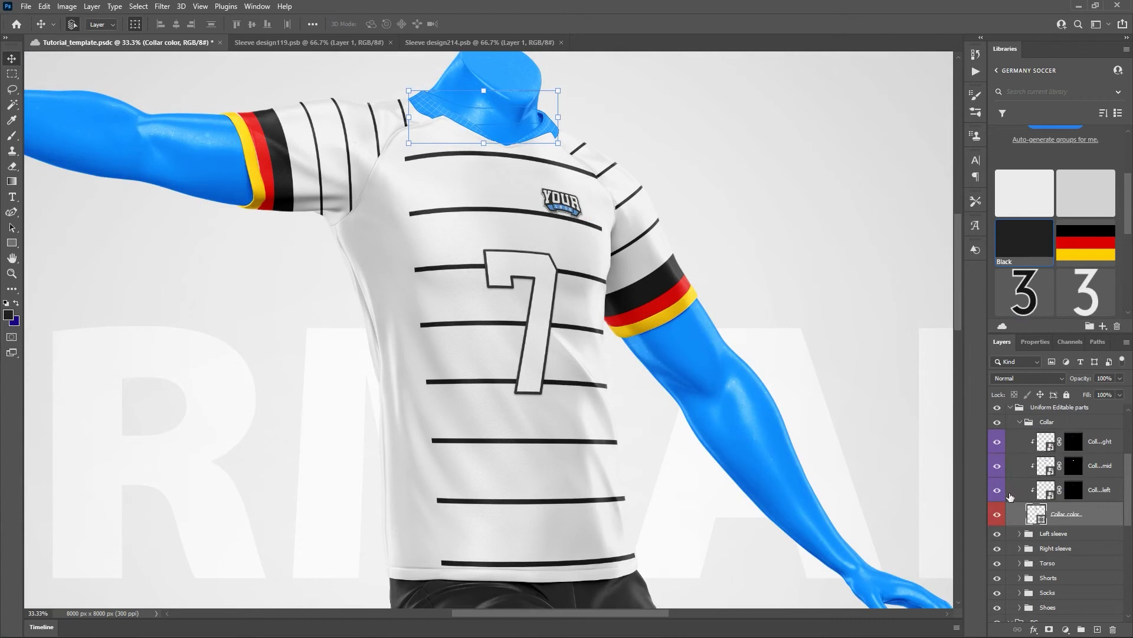
drag(999, 446, 998, 471)
click(998, 489)
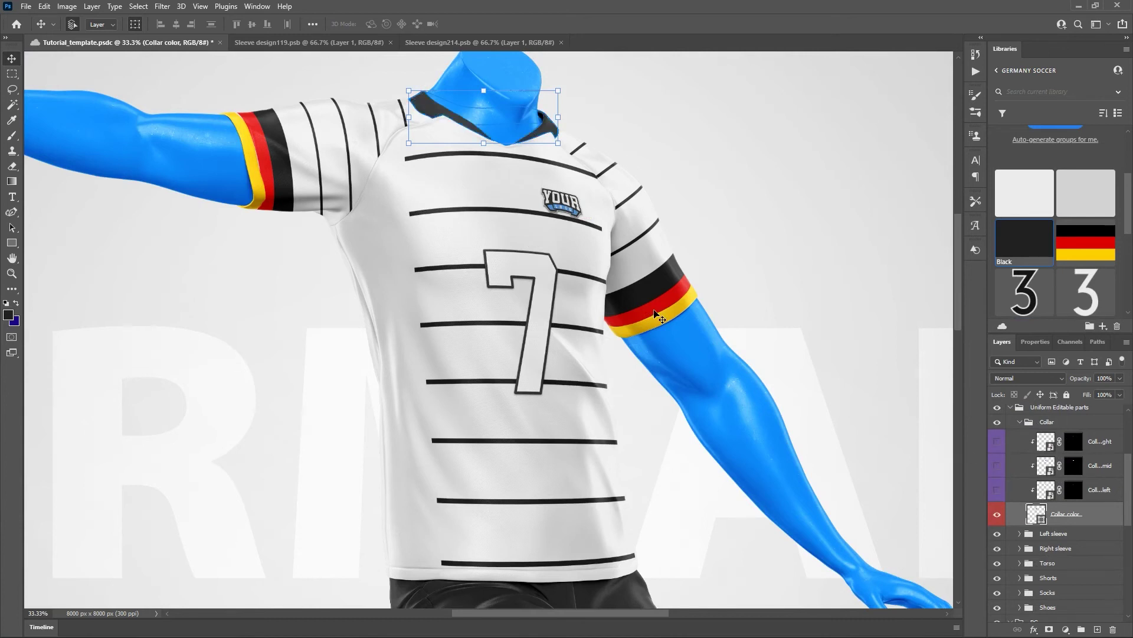
Collapse the Collar and Uniform Editable parts groups, and expand Embossed Logo/Graphics down to its Add your design here subgroup.
click(1018, 424)
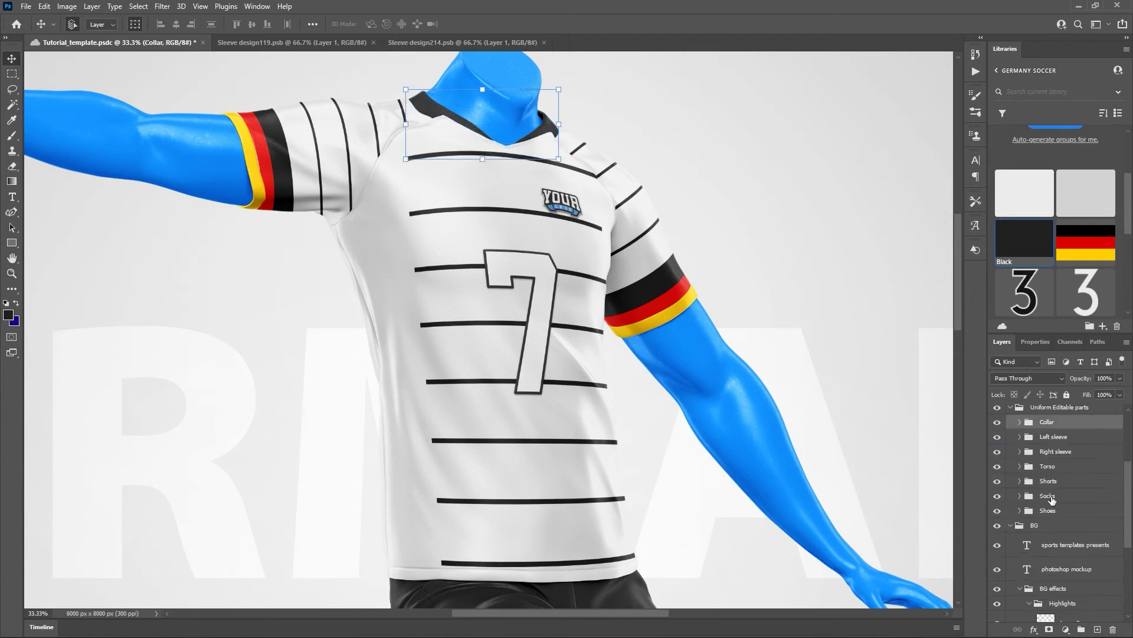
scroll(1056, 527, up, 3)
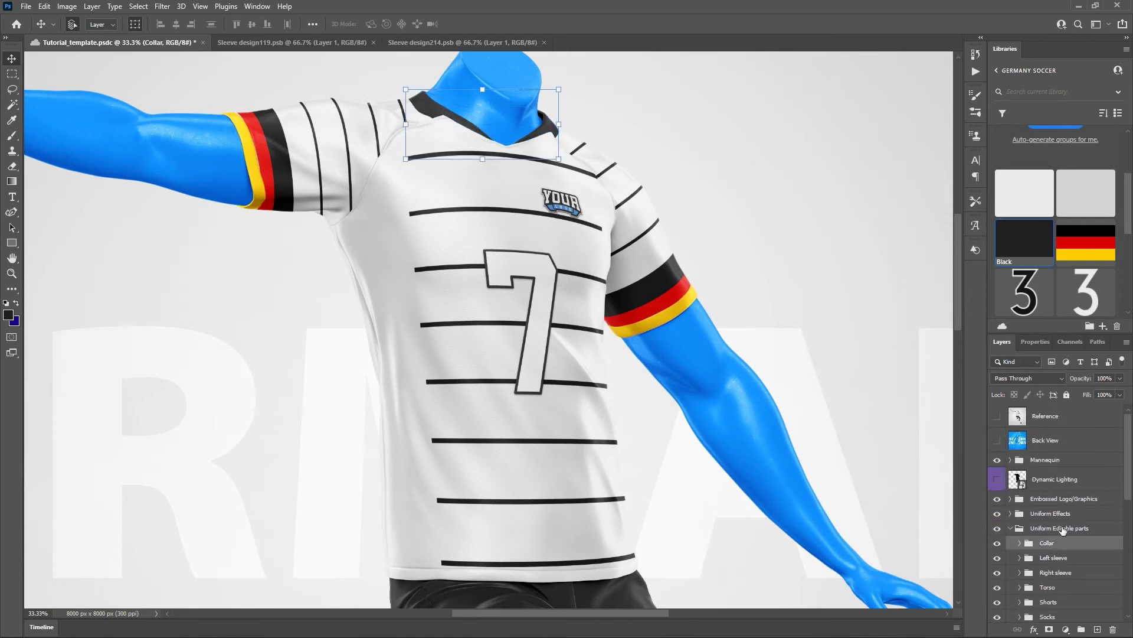
click(1011, 528)
scroll(655, 308, down, 2)
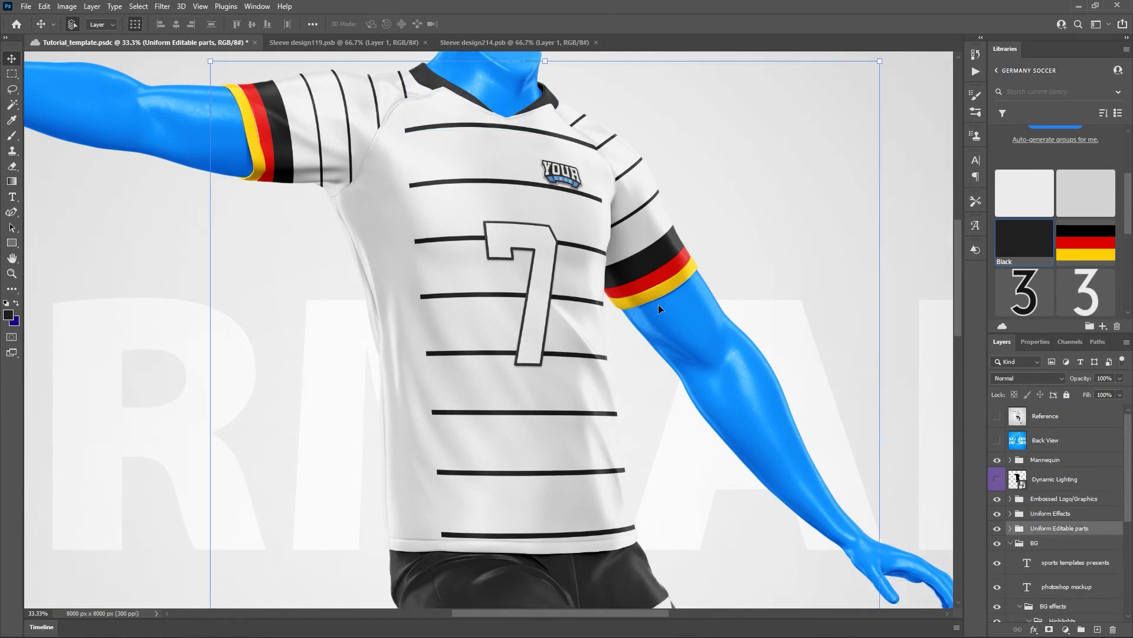
click(1010, 499)
scroll(1045, 484, down, 3)
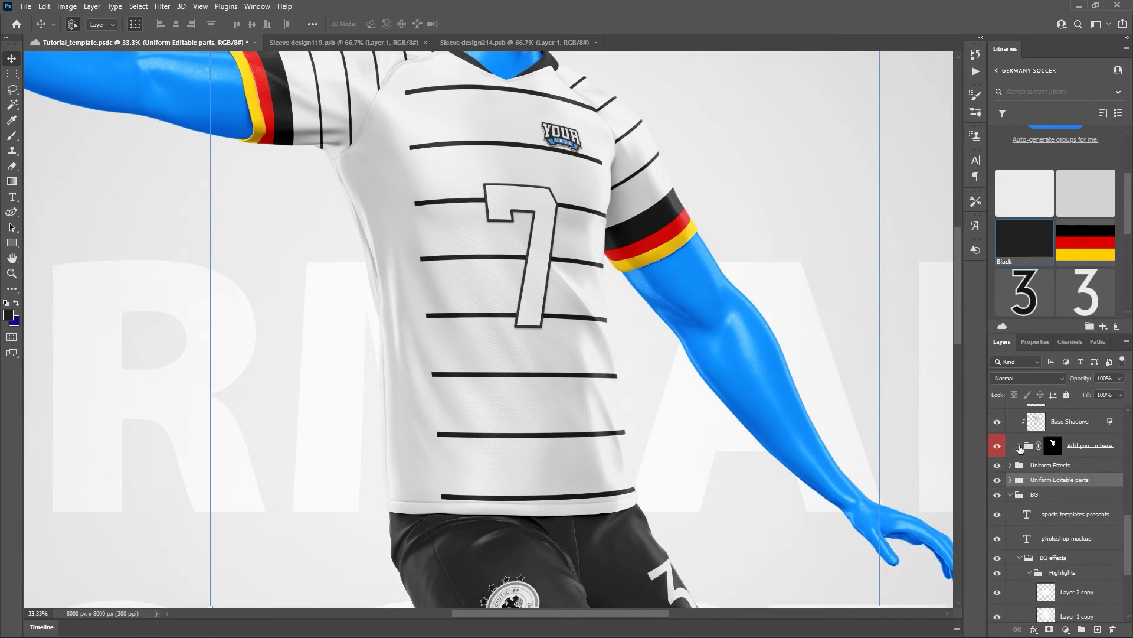
click(1024, 448)
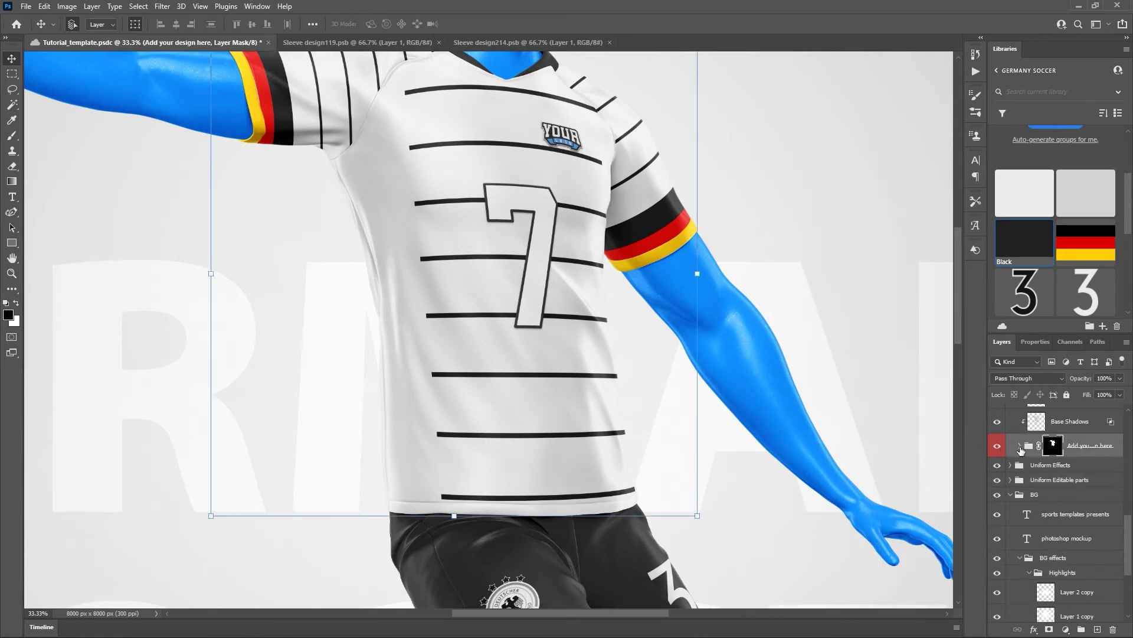
click(1020, 446)
click(1020, 446)
click(1020, 446)
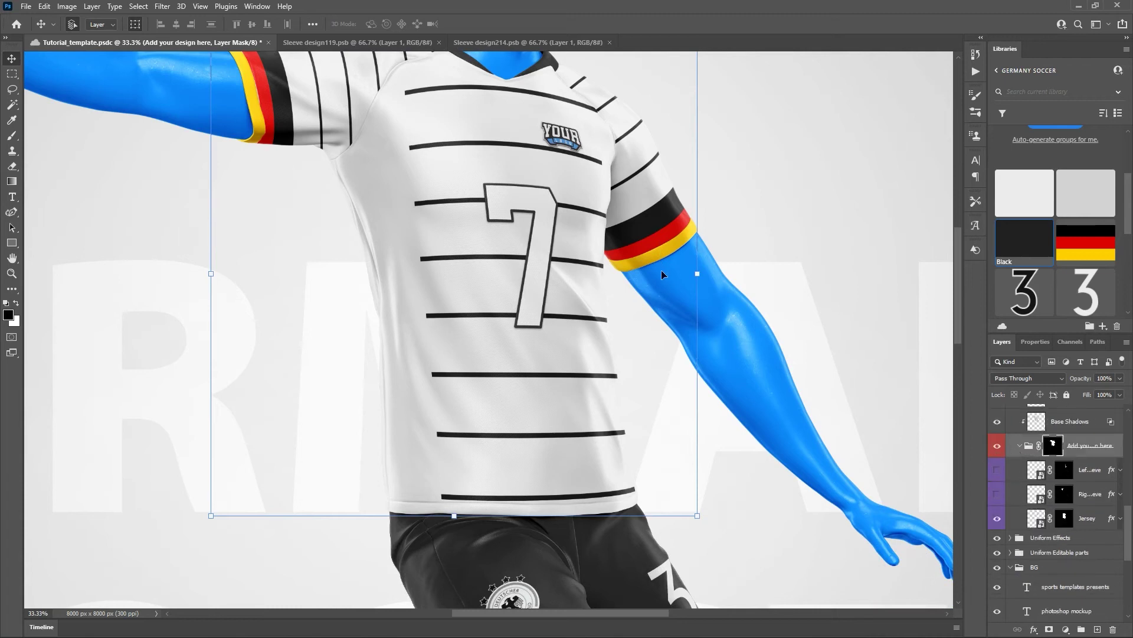
Check the left and right sleeve logo layers by showing and hiding them, and open the Jersey layer's design for editing.
scroll(662, 274, up, 1)
click(997, 469)
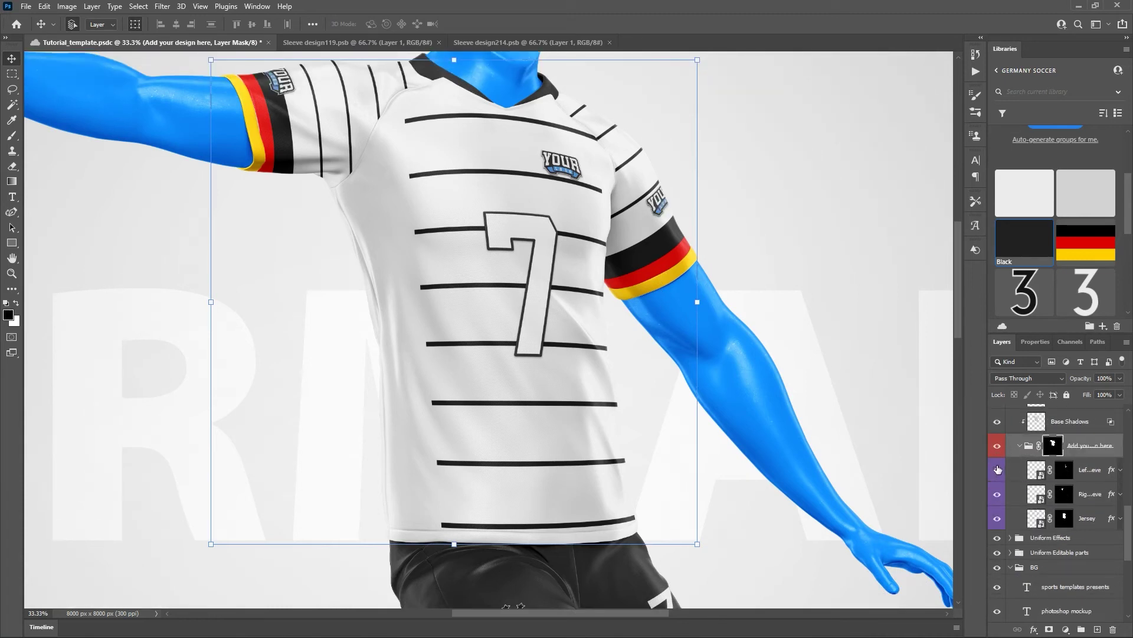
click(997, 494)
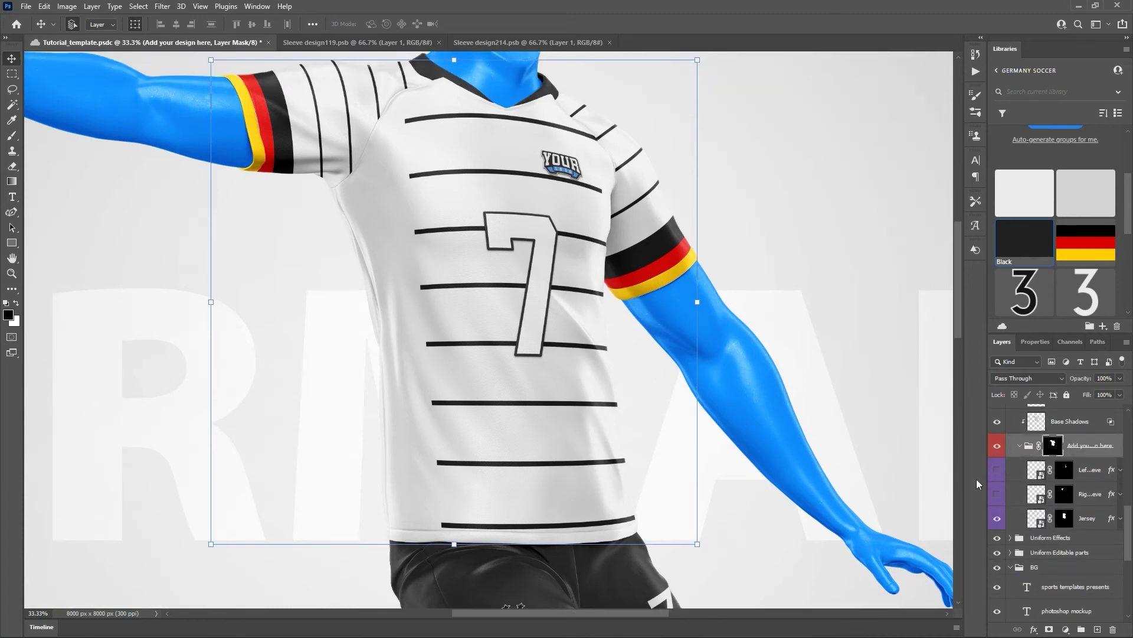
double_click(1040, 521)
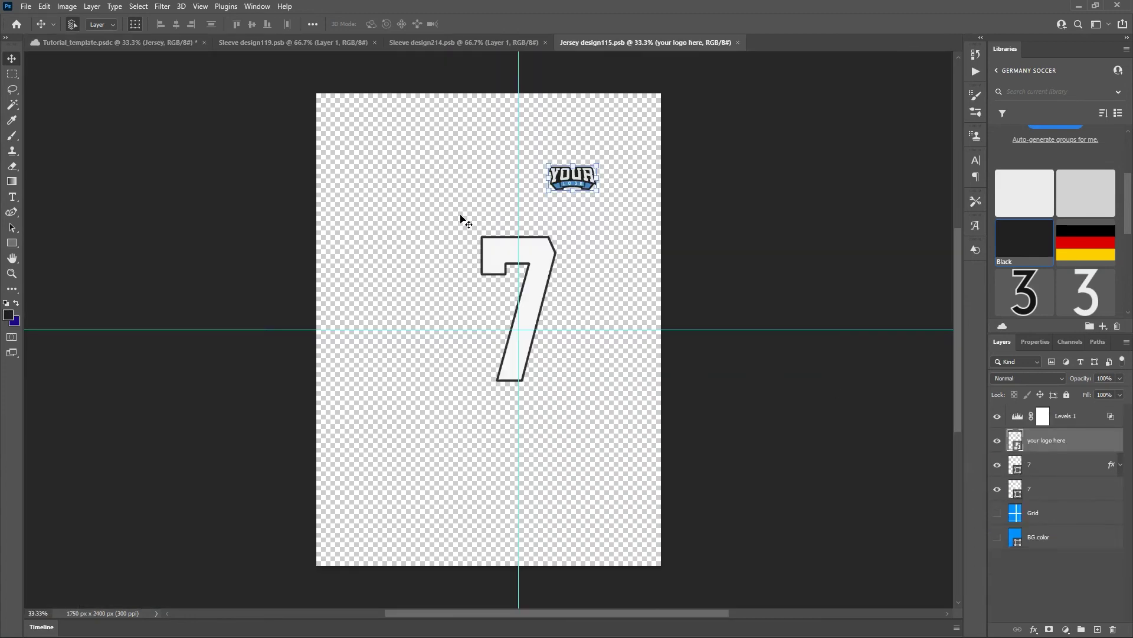
Place the library's Germany 3 1 graphic over the jersey's number 7 and hide both 7 layers.
scroll(1033, 266, down, 2)
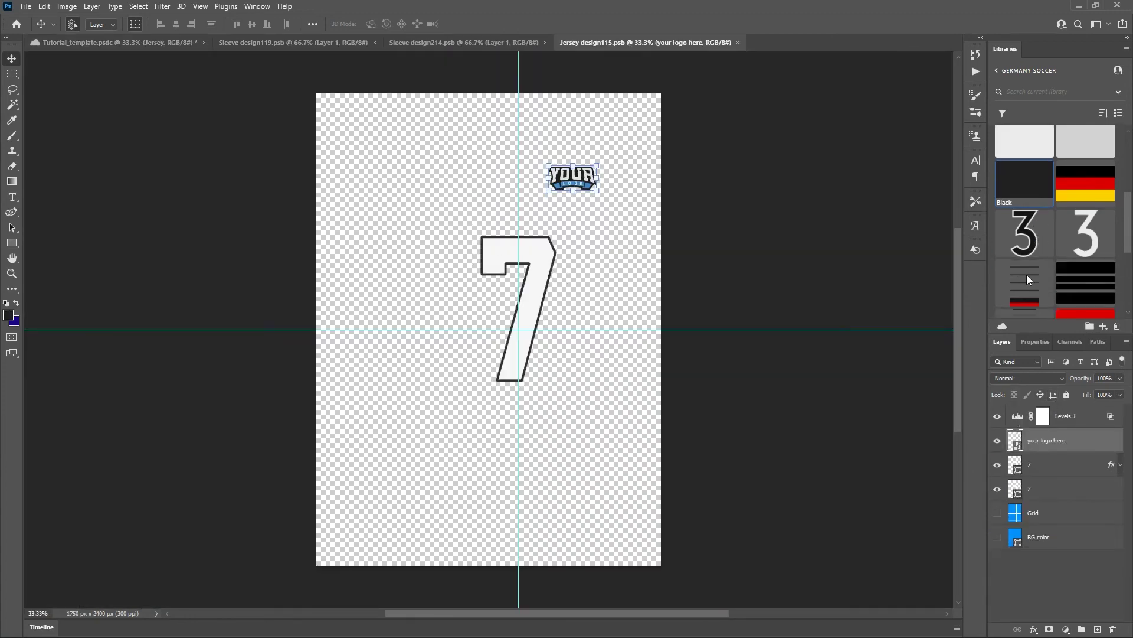
drag(1026, 235, 536, 300)
click(585, 24)
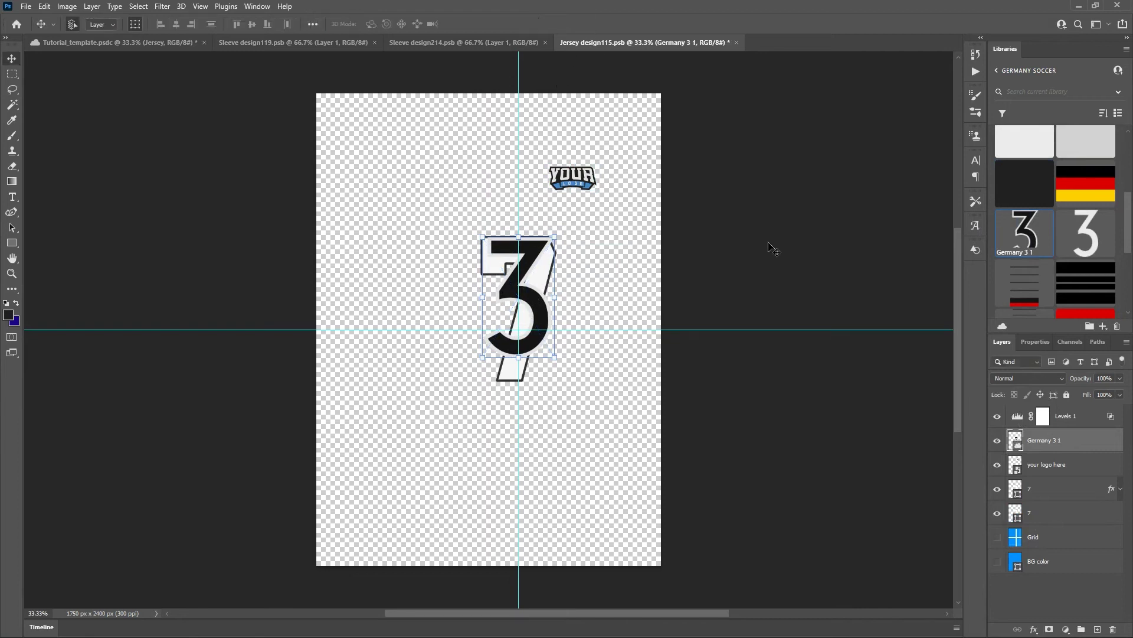
drag(997, 490, 998, 513)
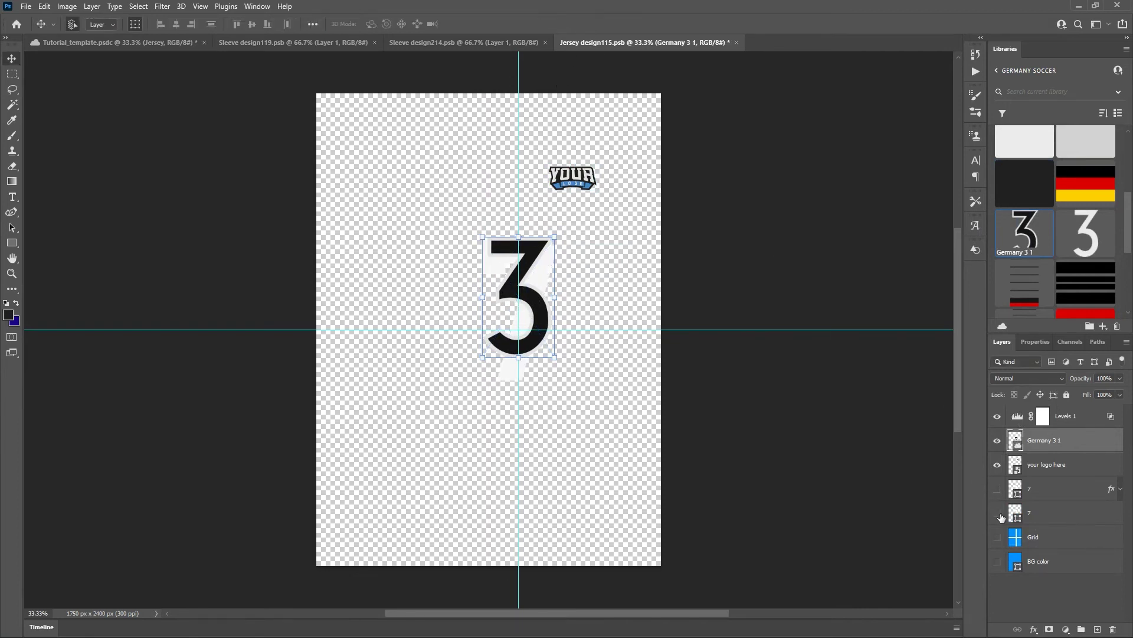
Place the library's Deutscher Fussball-Bund crest over the placeholder logo, scaled to 14.19%, and hide the your logo here layer.
click(1062, 467)
scroll(1084, 274, down, 3)
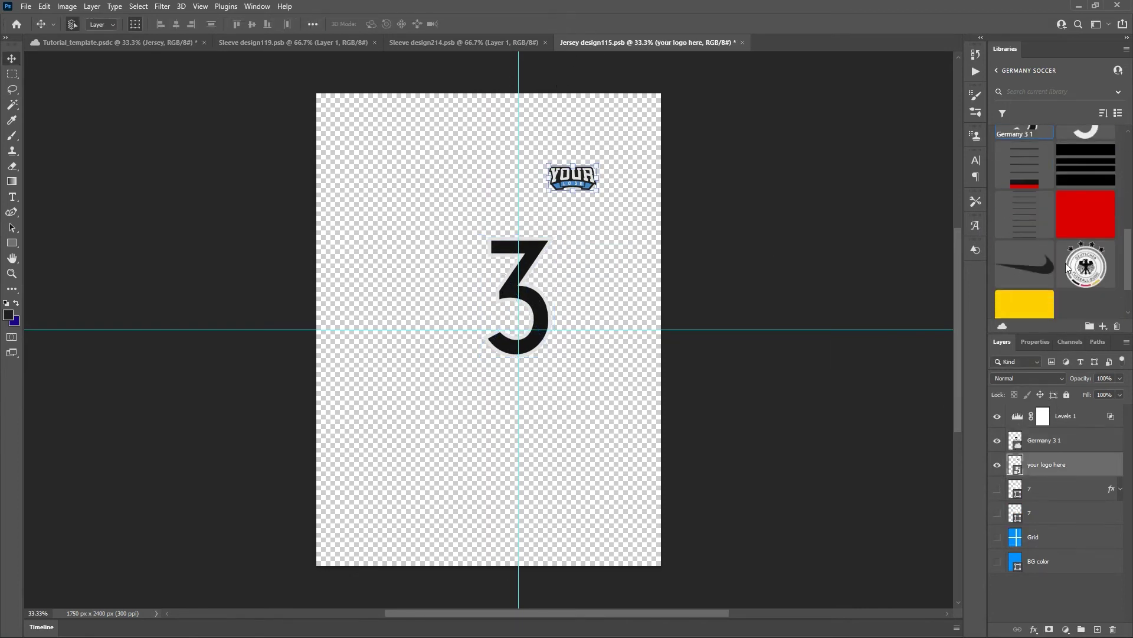
drag(1083, 274, 576, 197)
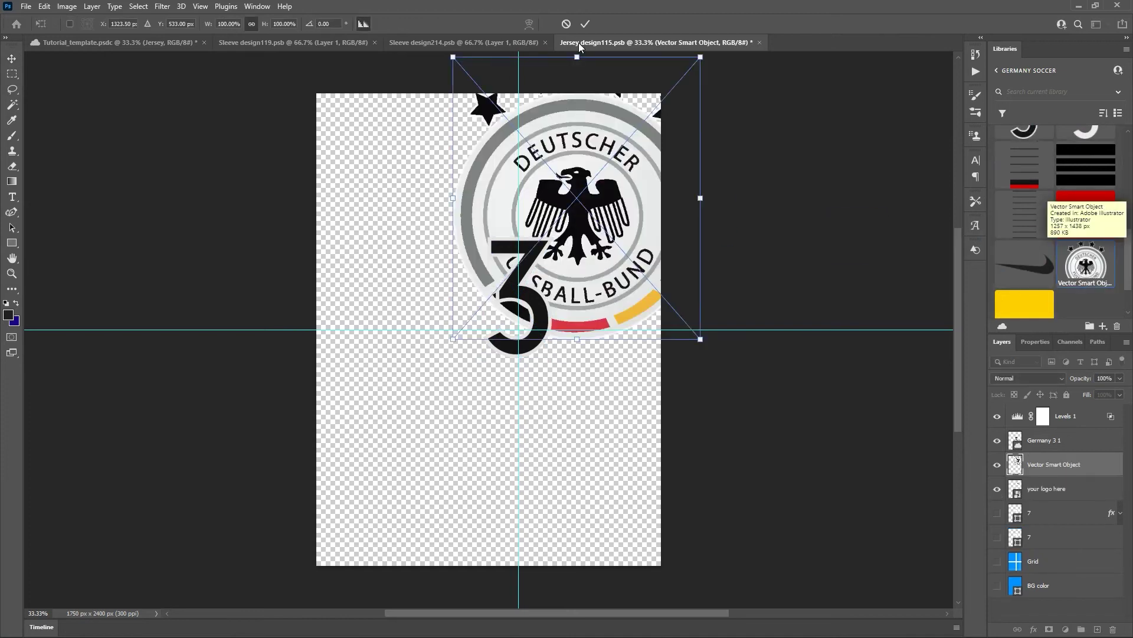
drag(577, 56, 577, 190)
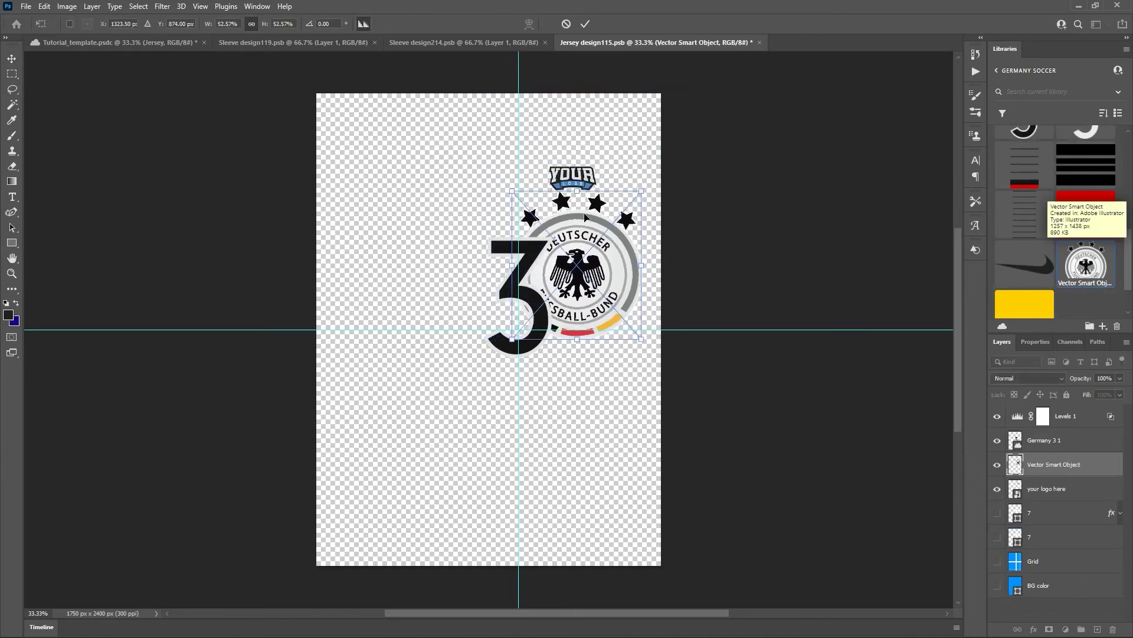
drag(582, 235, 579, 211)
drag(579, 319, 585, 183)
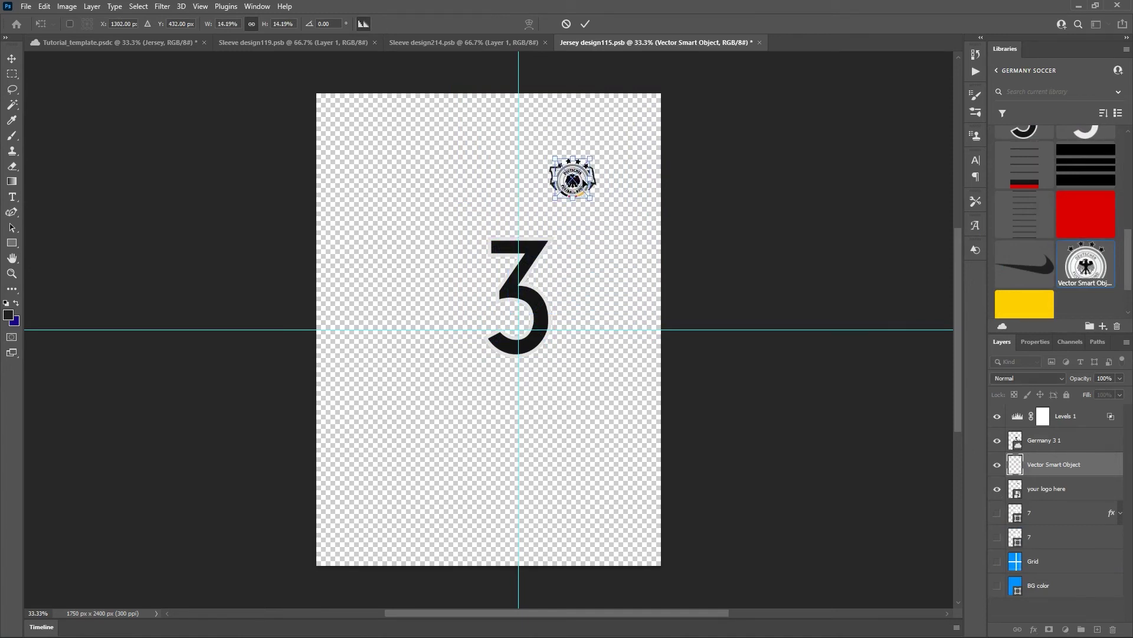
click(585, 24)
click(998, 490)
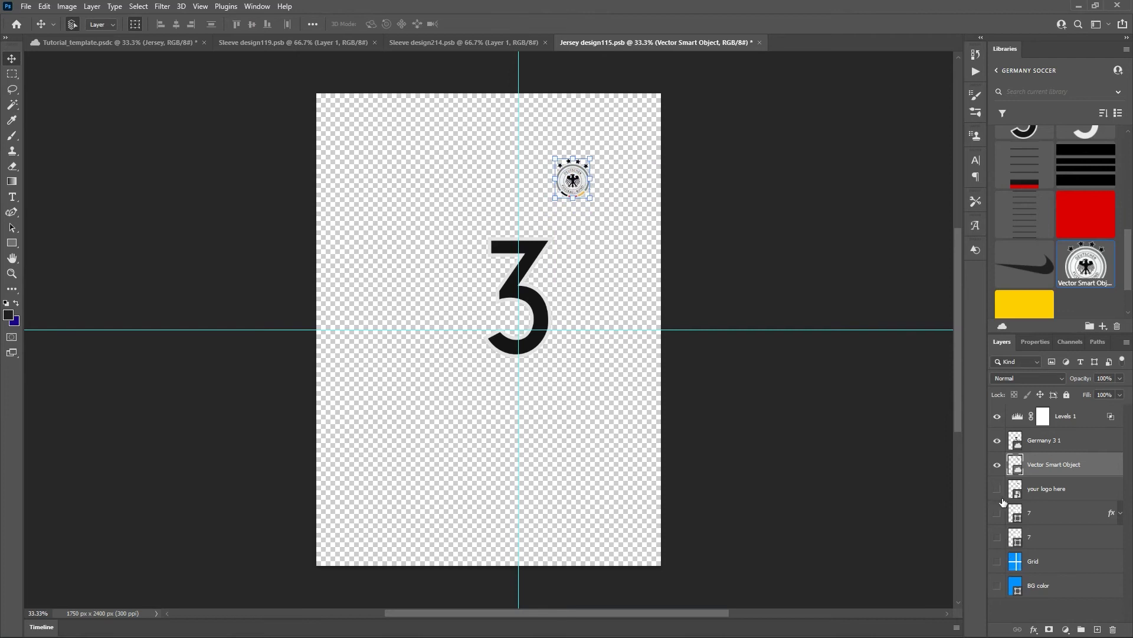
Save the jersey design, close both sleeve design documents, and return to the Tutorial_template document.
key(ctrl+s)
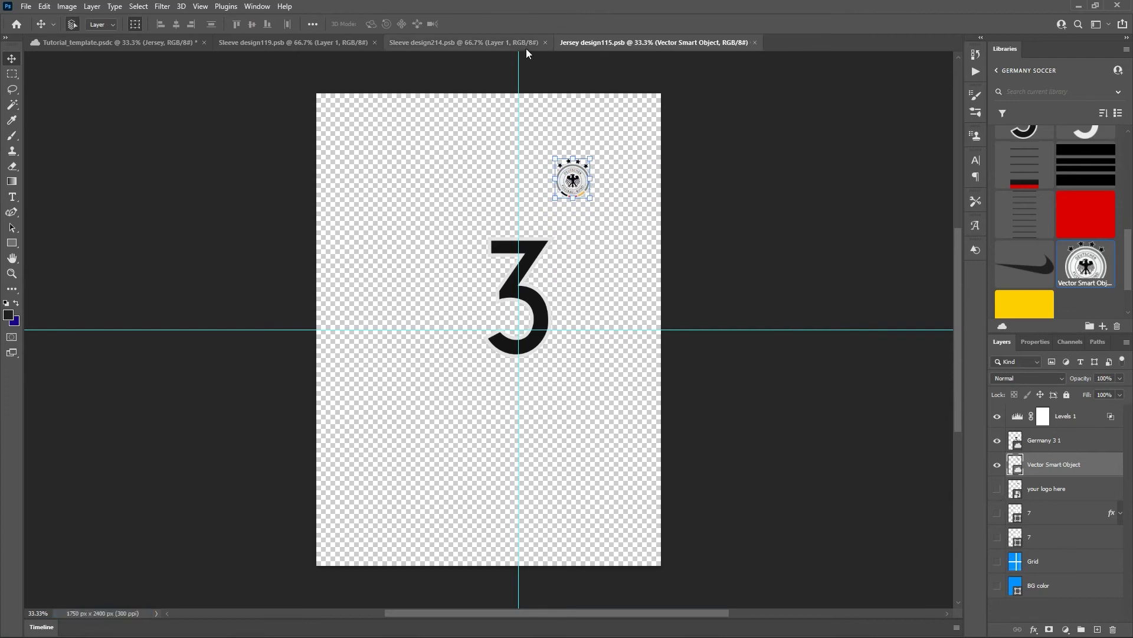
click(545, 43)
click(374, 43)
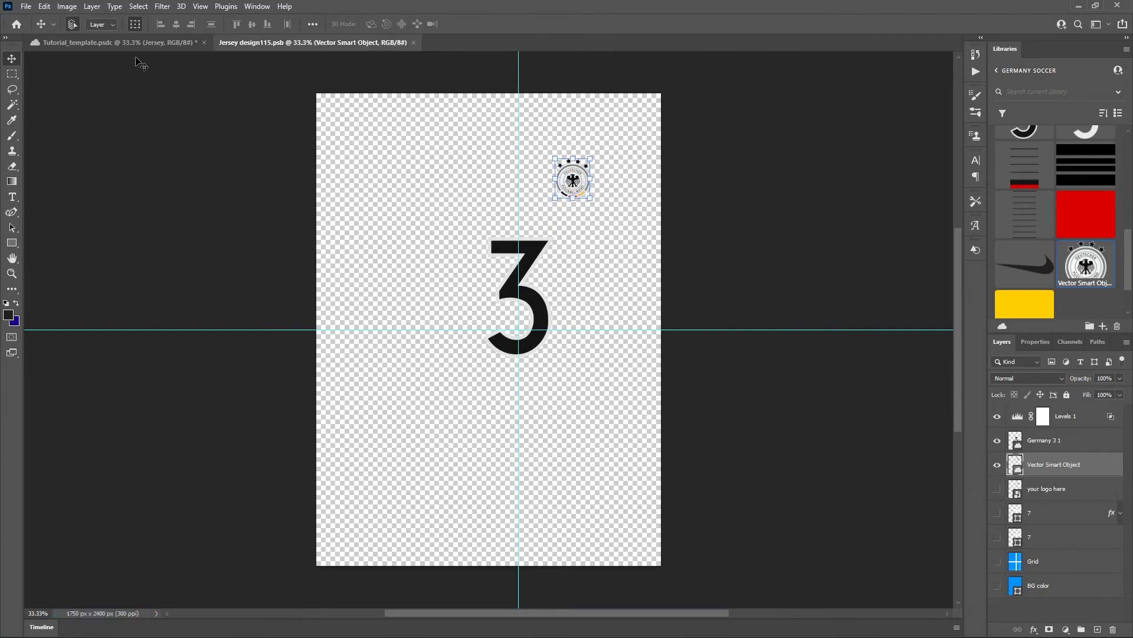
click(115, 42)
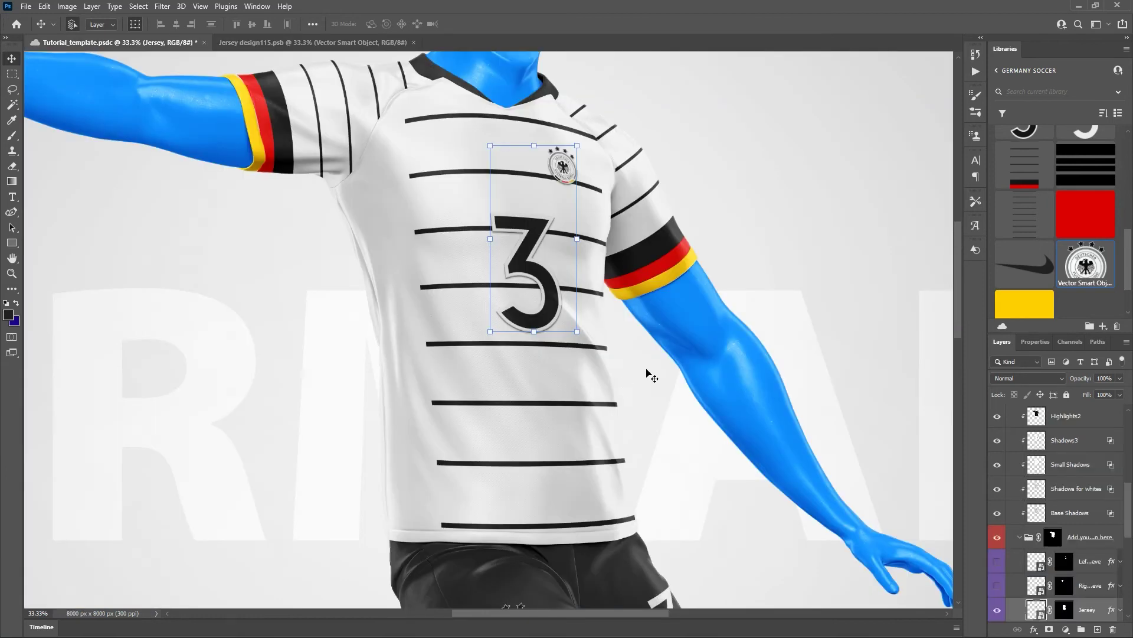
Inspect the crest and number on the jersey, then compare the whole mockup with the Reference layer by briefly showing it.
scroll(553, 413, down, 2)
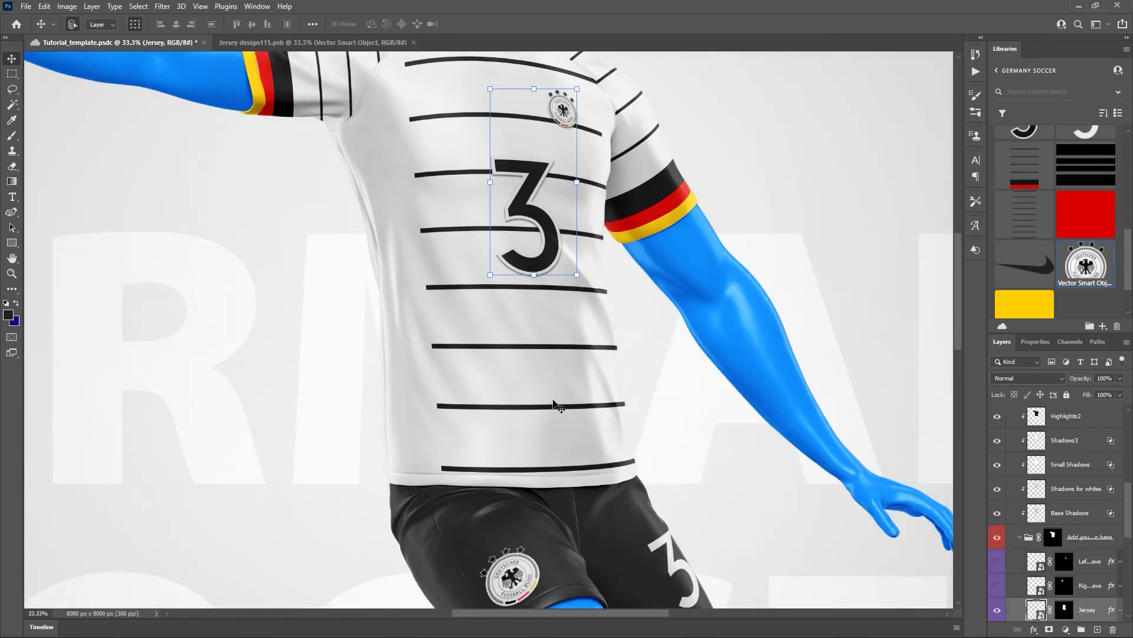
scroll(554, 410, up, 3)
scroll(558, 406, up, 2)
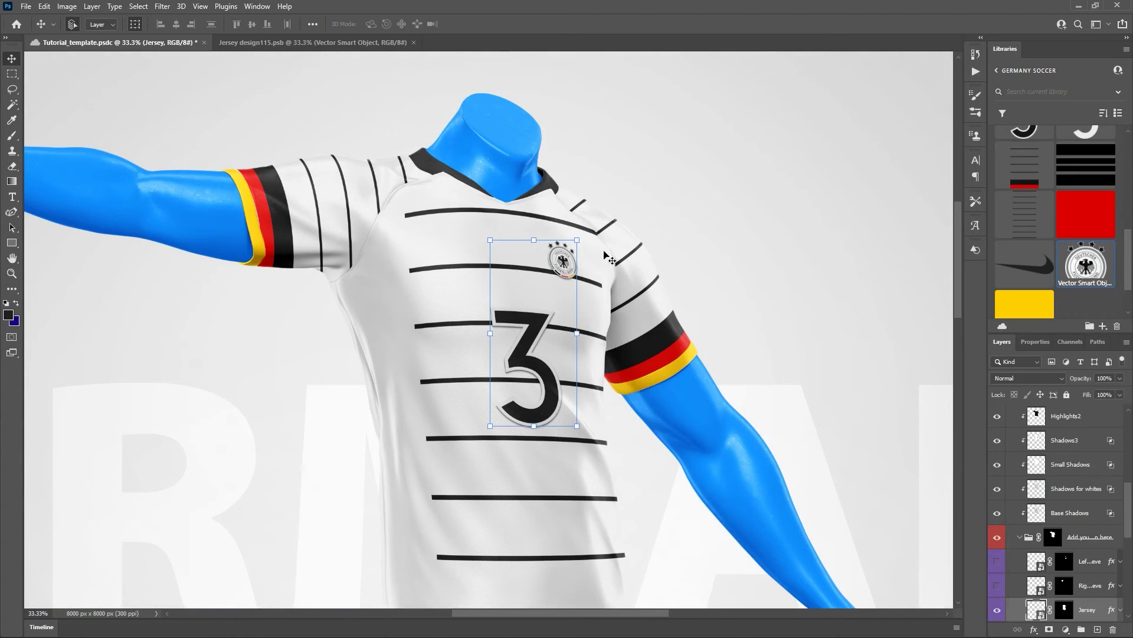
scroll(590, 325, down, 1)
key(ctrl)
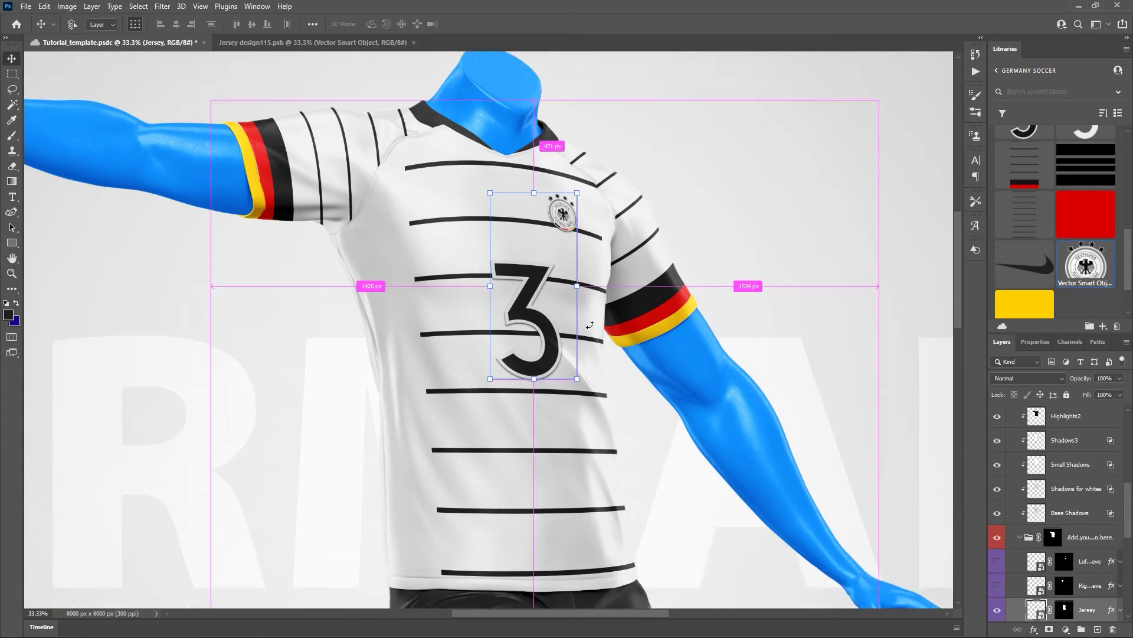
key(ctrl+0)
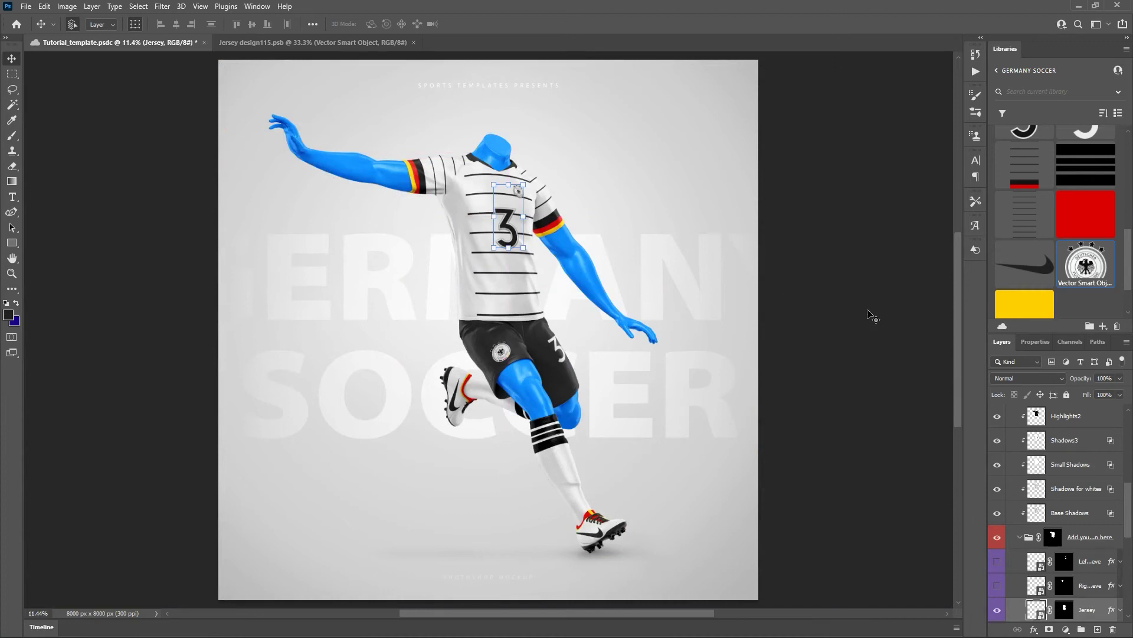
scroll(1070, 222, up, 5)
scroll(1070, 220, down, 2)
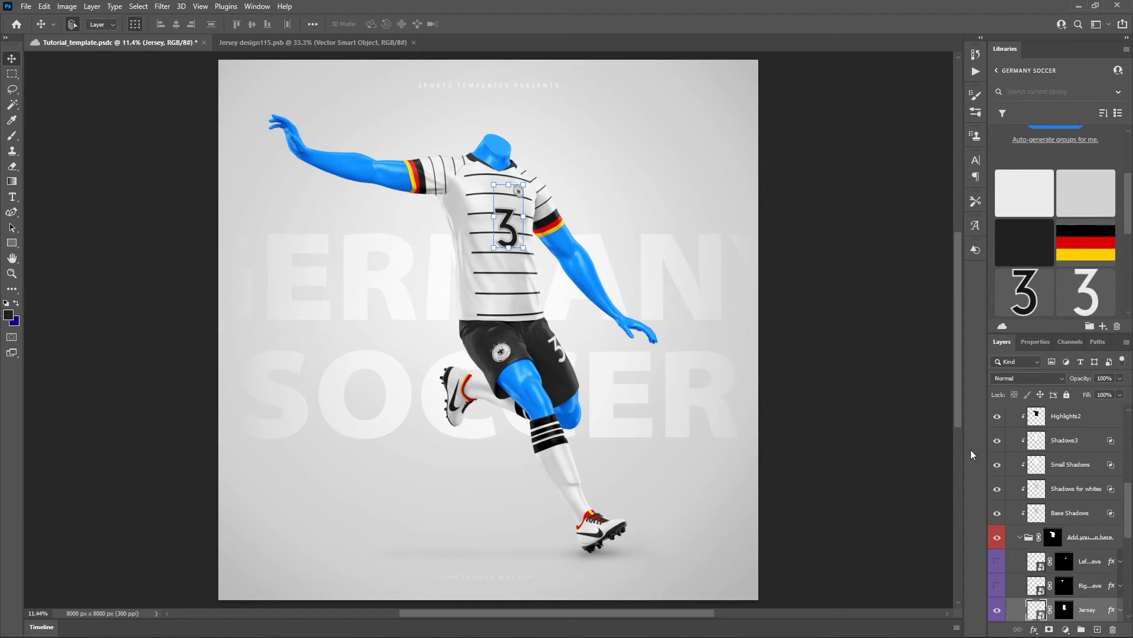
scroll(1130, 503, up, 5)
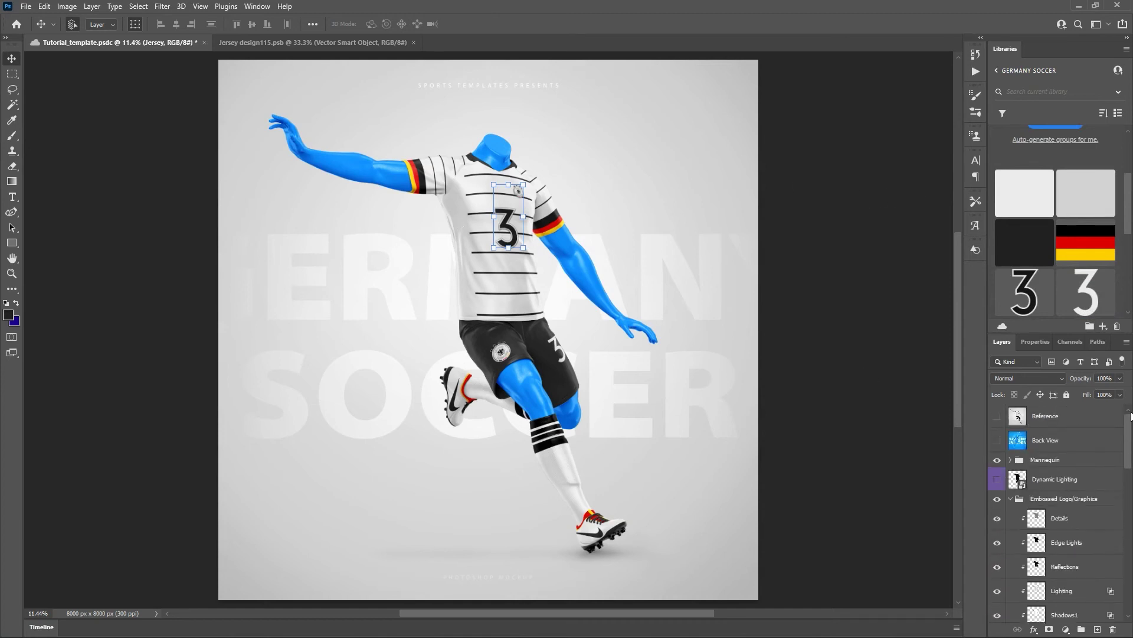
click(997, 416)
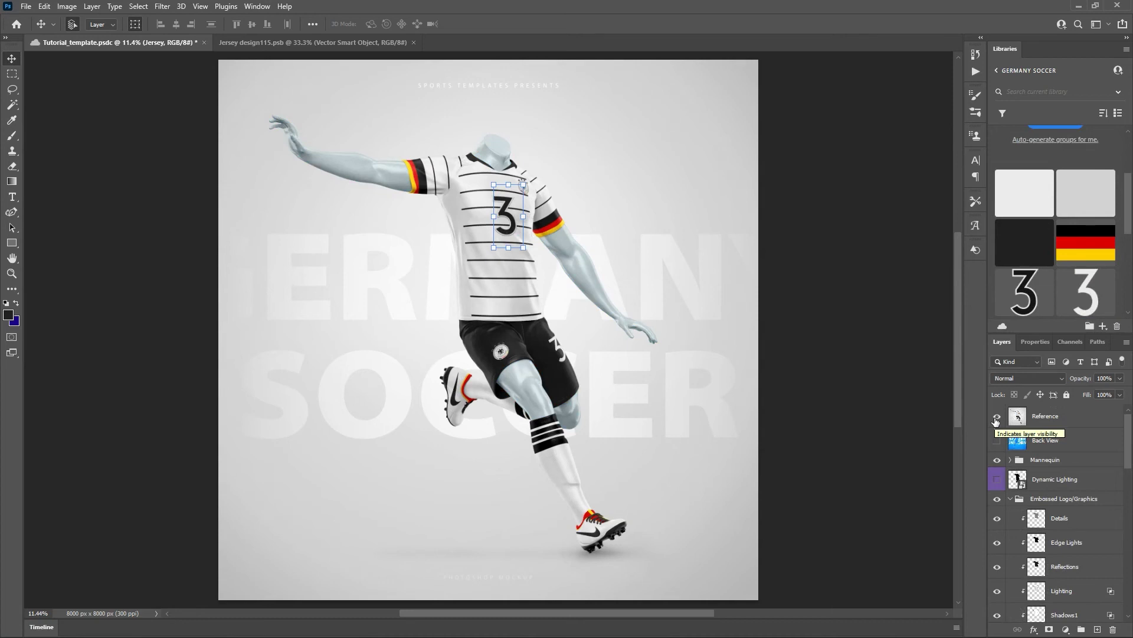
click(997, 416)
Expand the Mannequin group, recolor its Mannequin color layer with the library's Background Color, and deselect the layer.
scroll(1055, 487, down, 3)
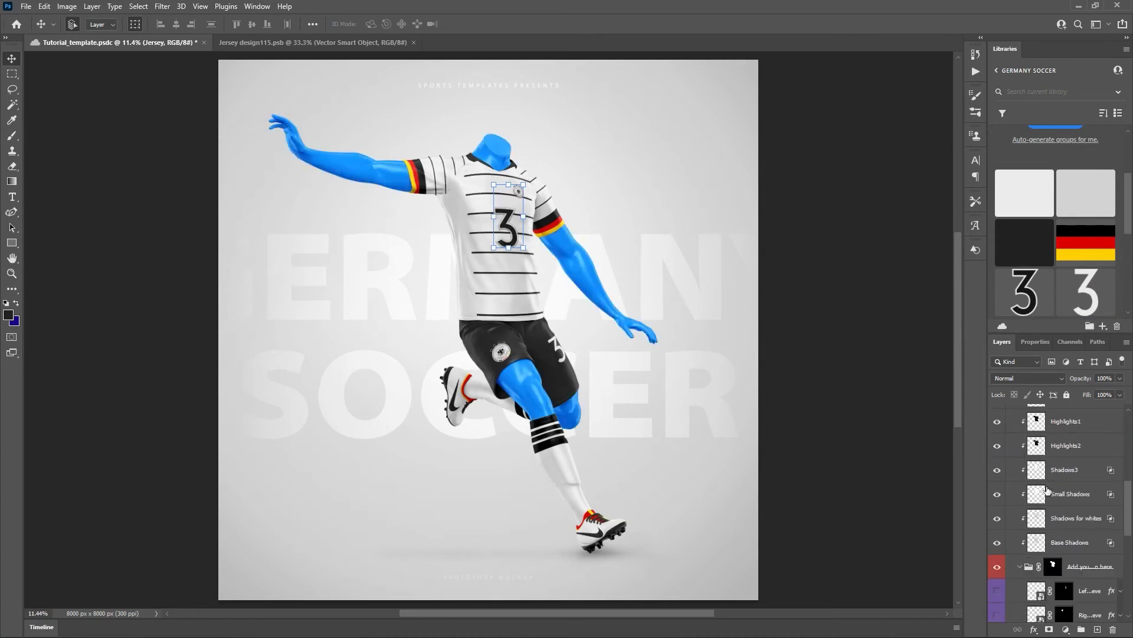
scroll(1055, 487, up, 3)
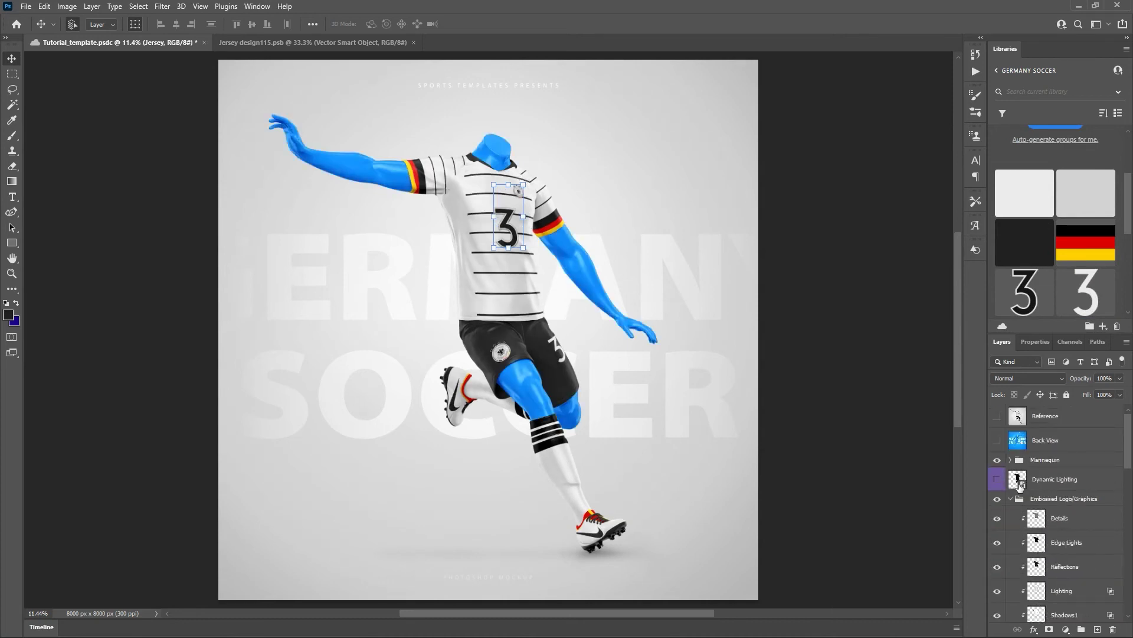
click(1012, 460)
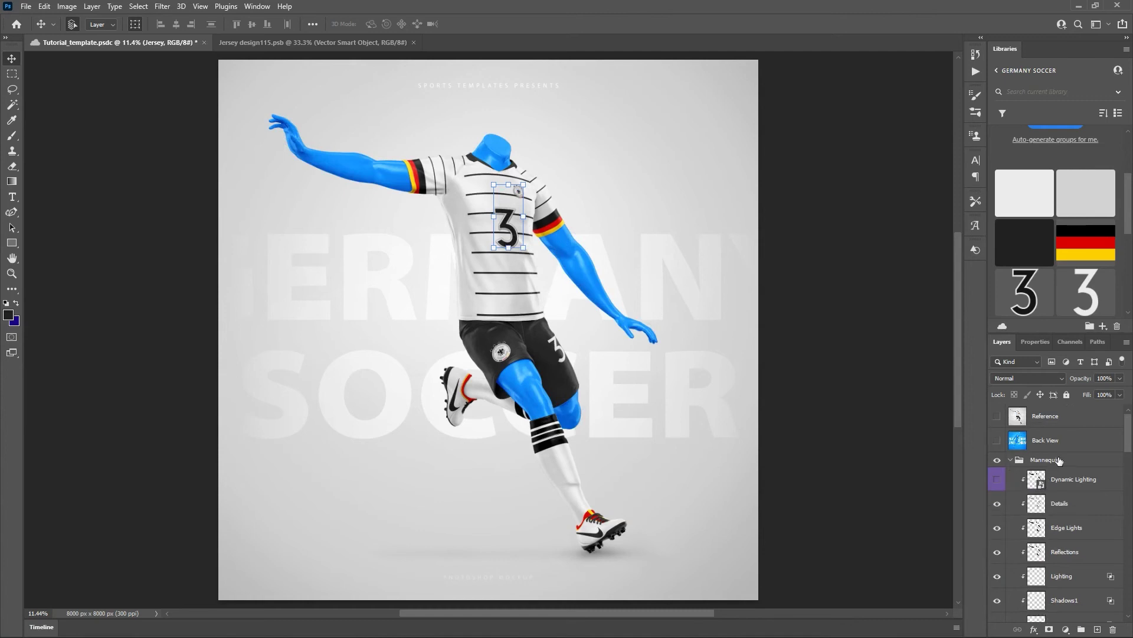
scroll(1057, 484, down, 5)
scroll(1057, 484, up, 1)
scroll(1063, 422, up, 2)
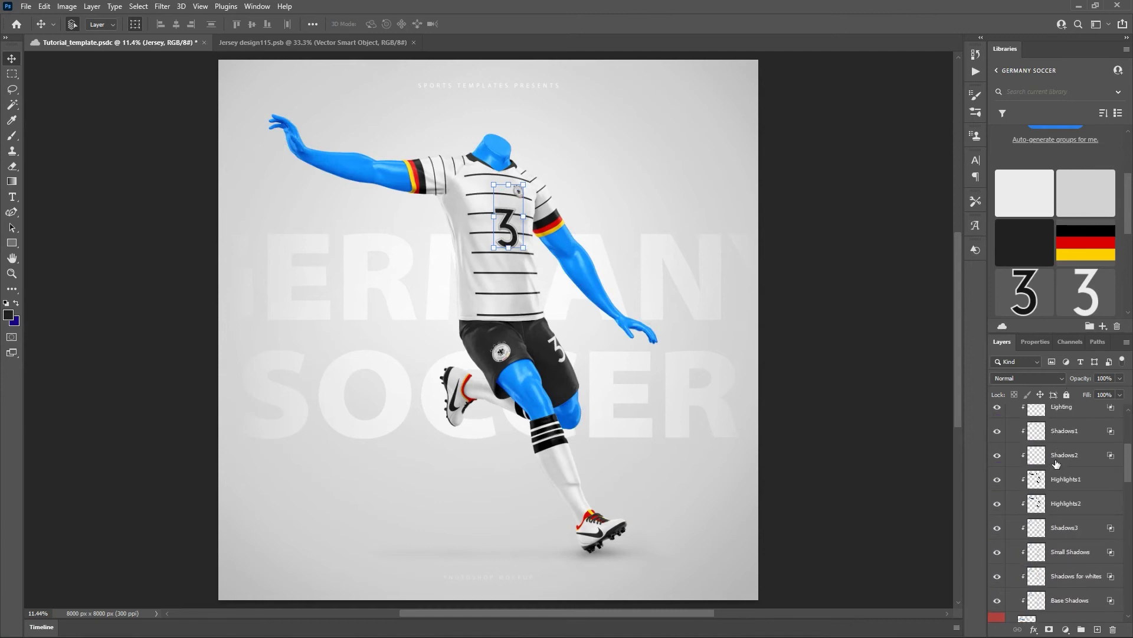
scroll(1057, 463, down, 3)
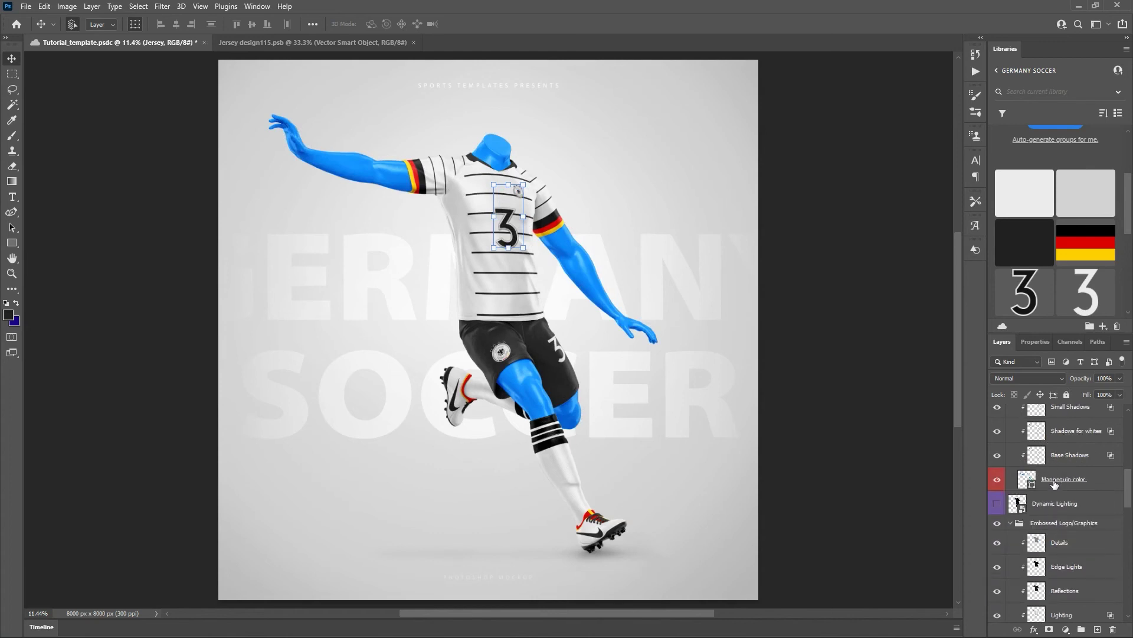
click(1055, 482)
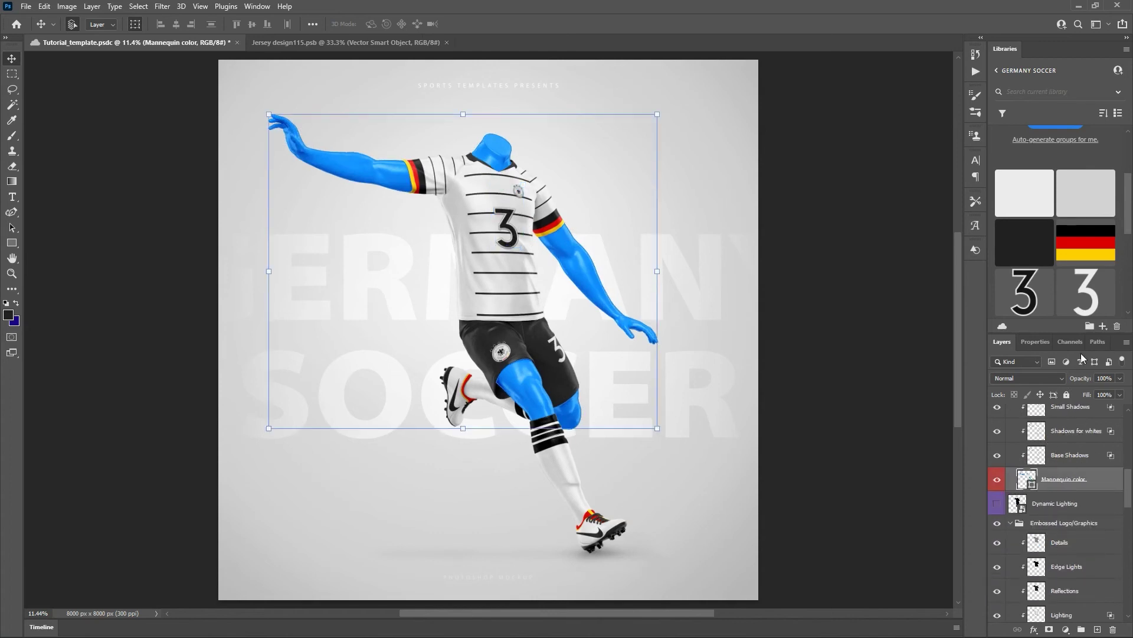
click(1084, 195)
click(838, 232)
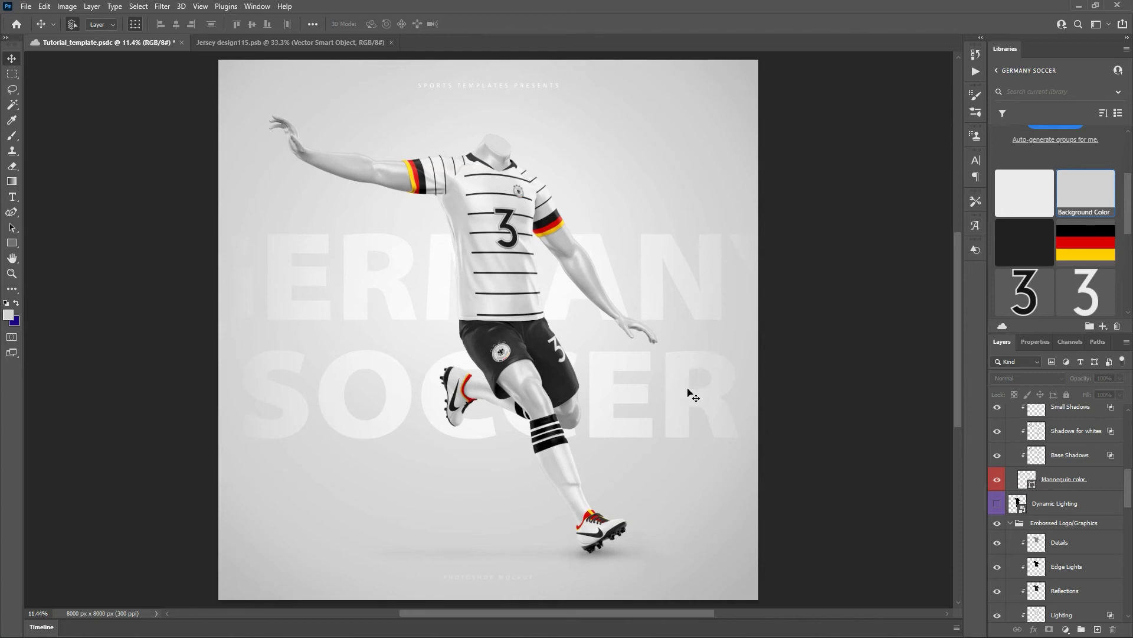
Examine the finished kit up close at 66.7%, covering the shorts, boots, socks and the jersey's crest and number.
key(ctrl+plus)
key(ctrl+plus)
key(ctrl+plus)
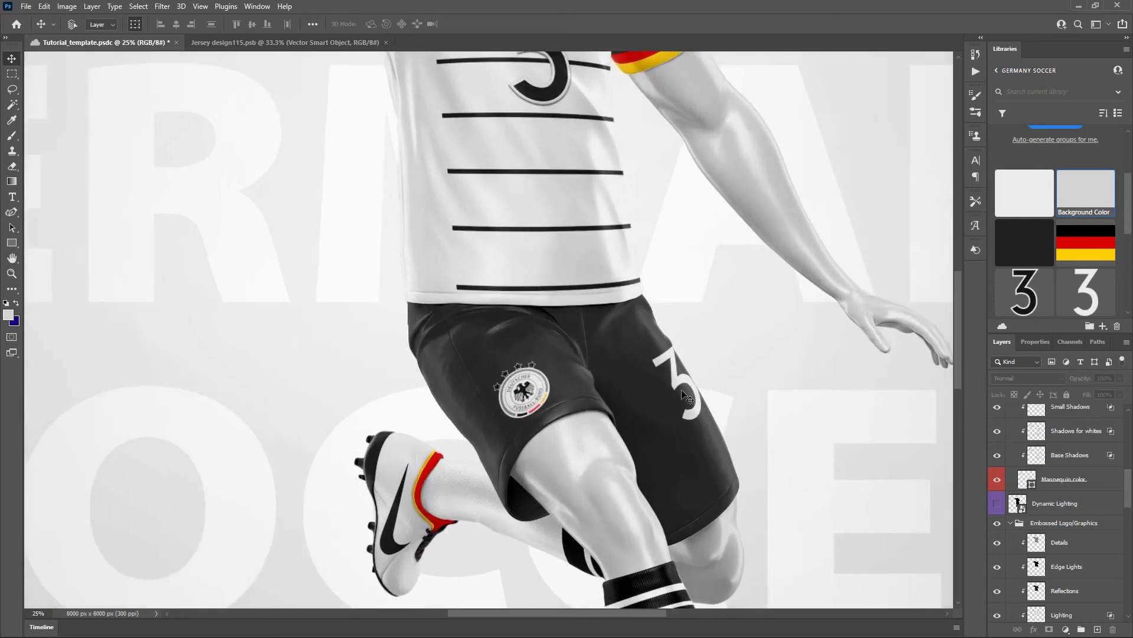
key(ctrl+plus)
key(ctrl+plus)
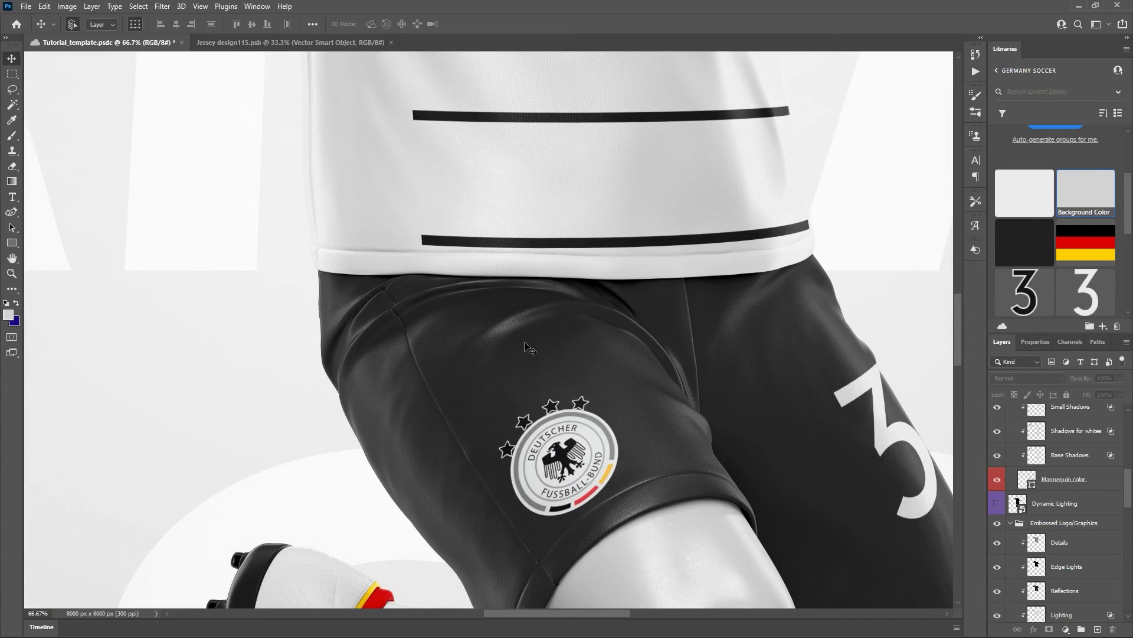
drag(601, 409, 503, 317)
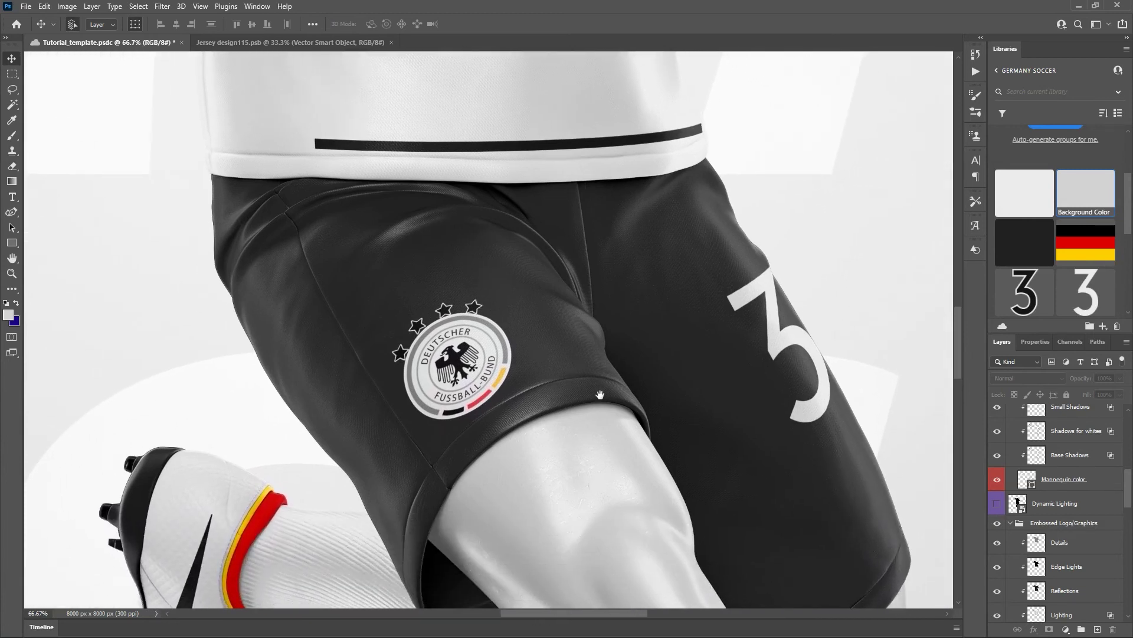
drag(538, 351, 492, 274)
drag(543, 399, 552, 291)
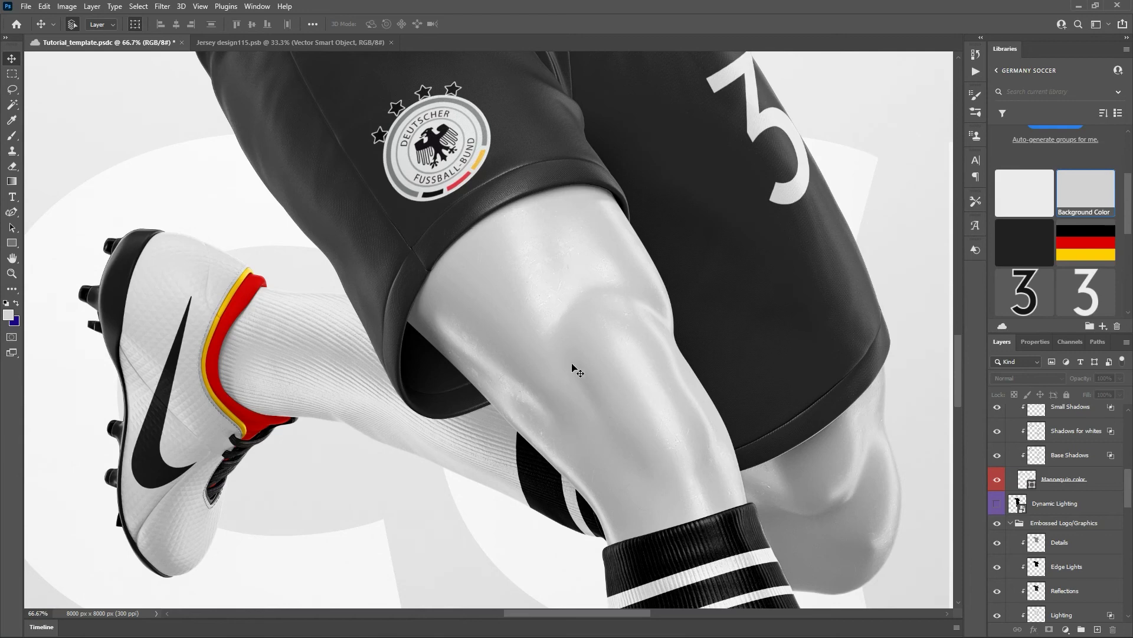
drag(543, 392, 724, 279)
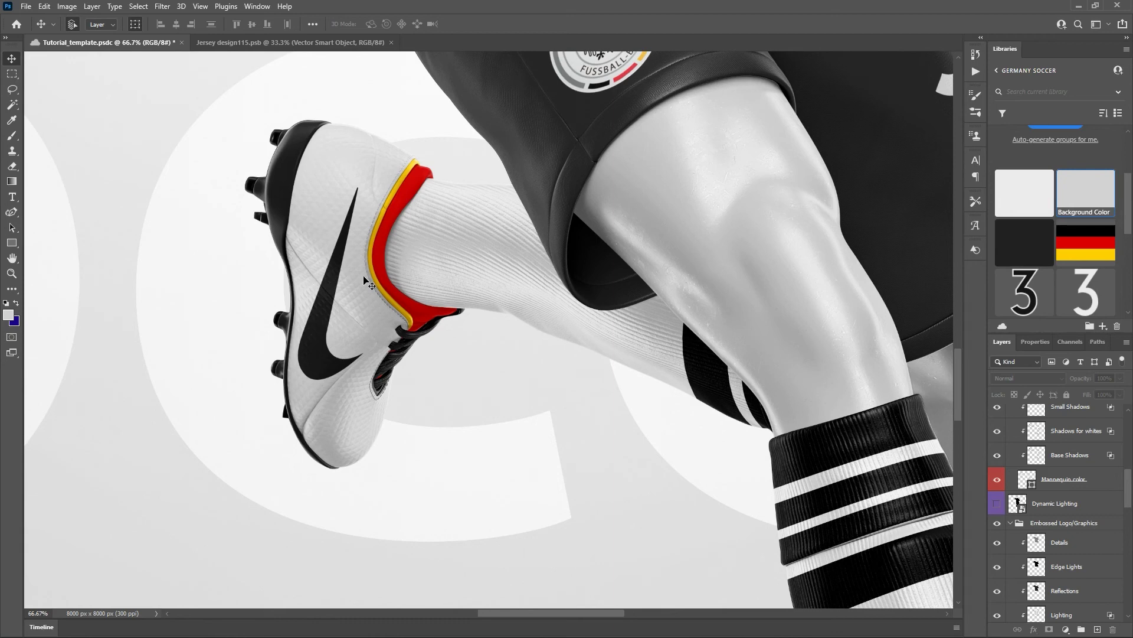
drag(745, 384, 720, 353)
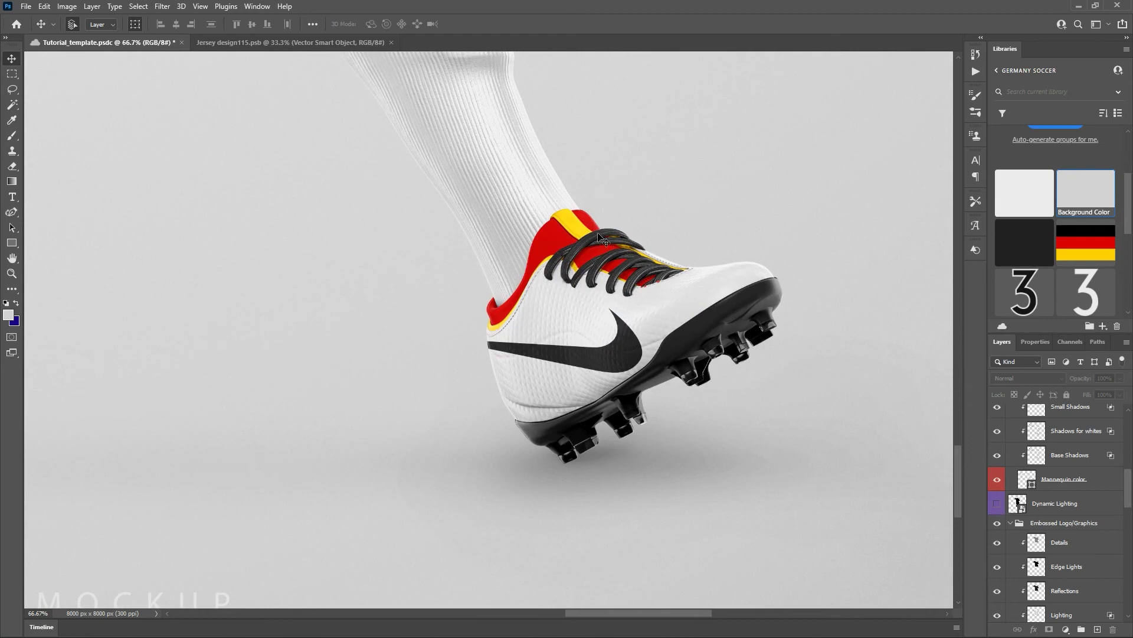
drag(499, 204, 569, 410)
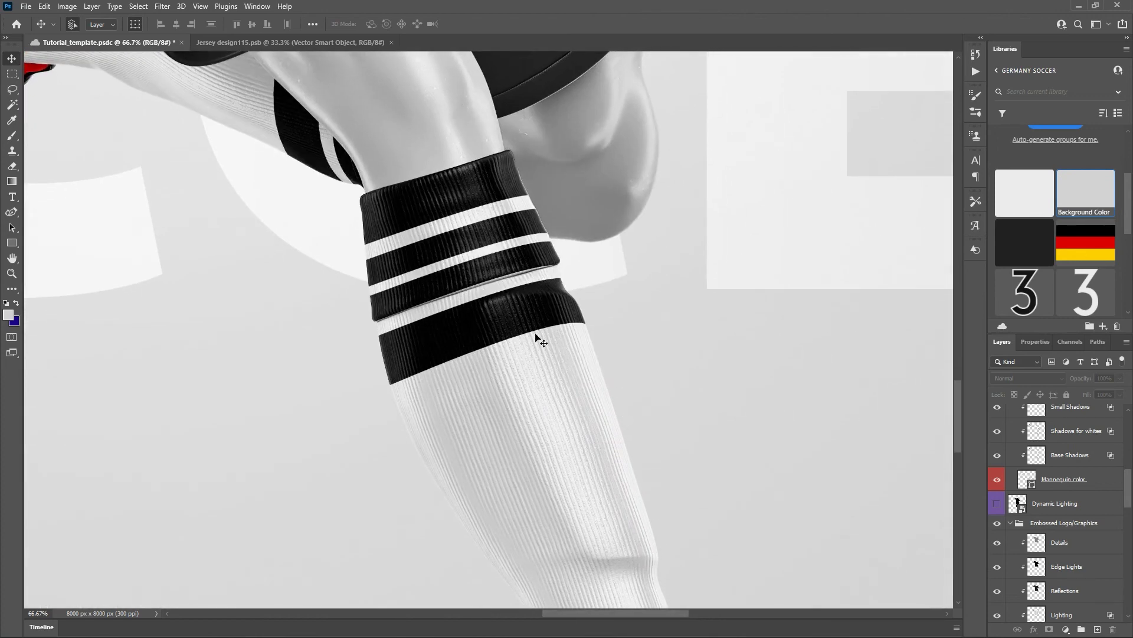
drag(481, 185, 744, 608)
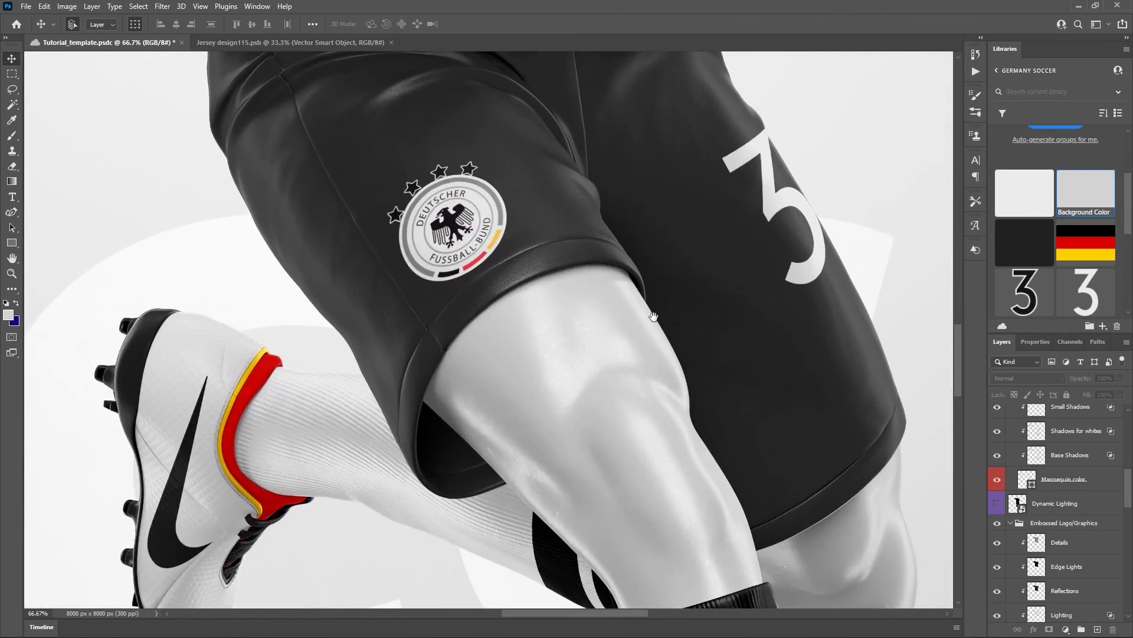
drag(626, 177, 680, 322)
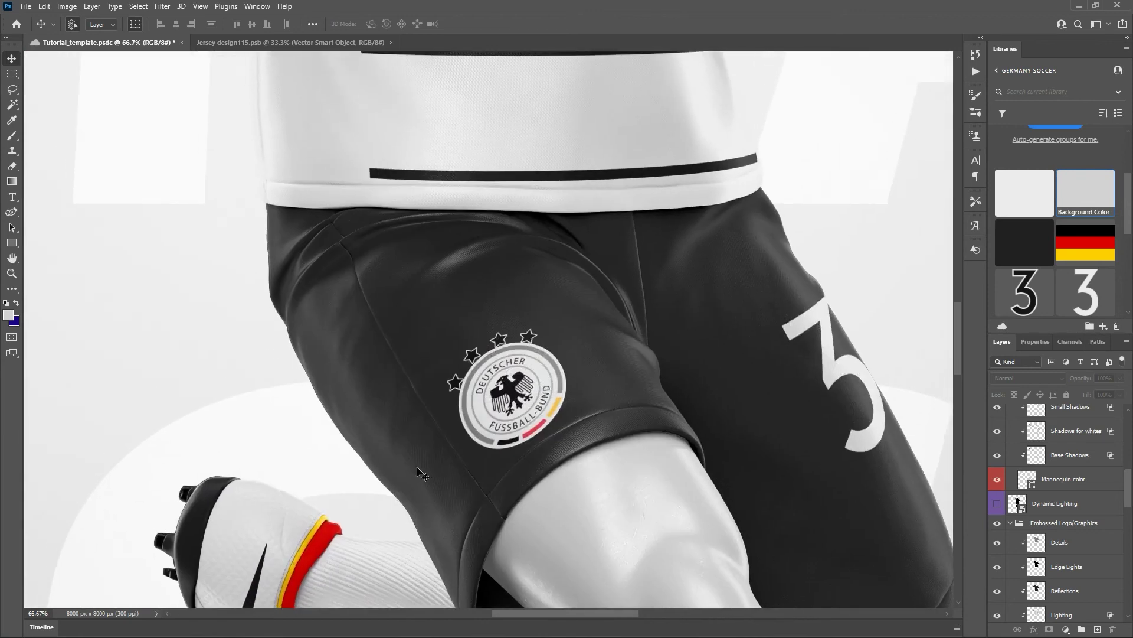
drag(557, 170, 617, 313)
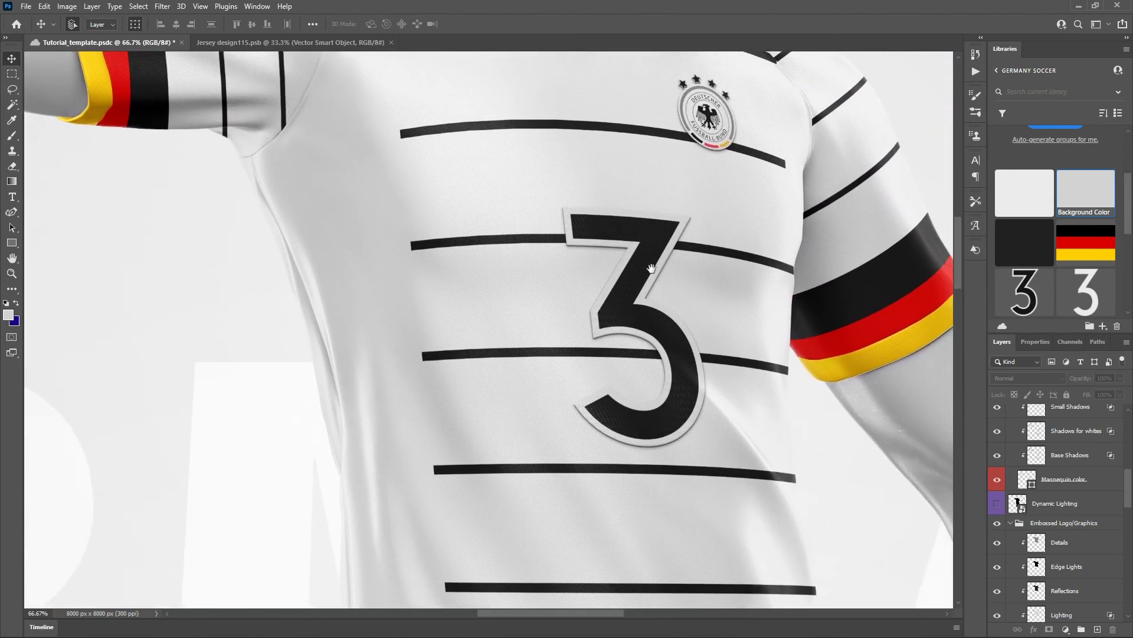
Examine the jersey's number, crest, collar and sleeves and the mannequin's outstretched arm at 100%, and return to the whole mockup.
drag(653, 270, 570, 263)
key(ctrl+plus)
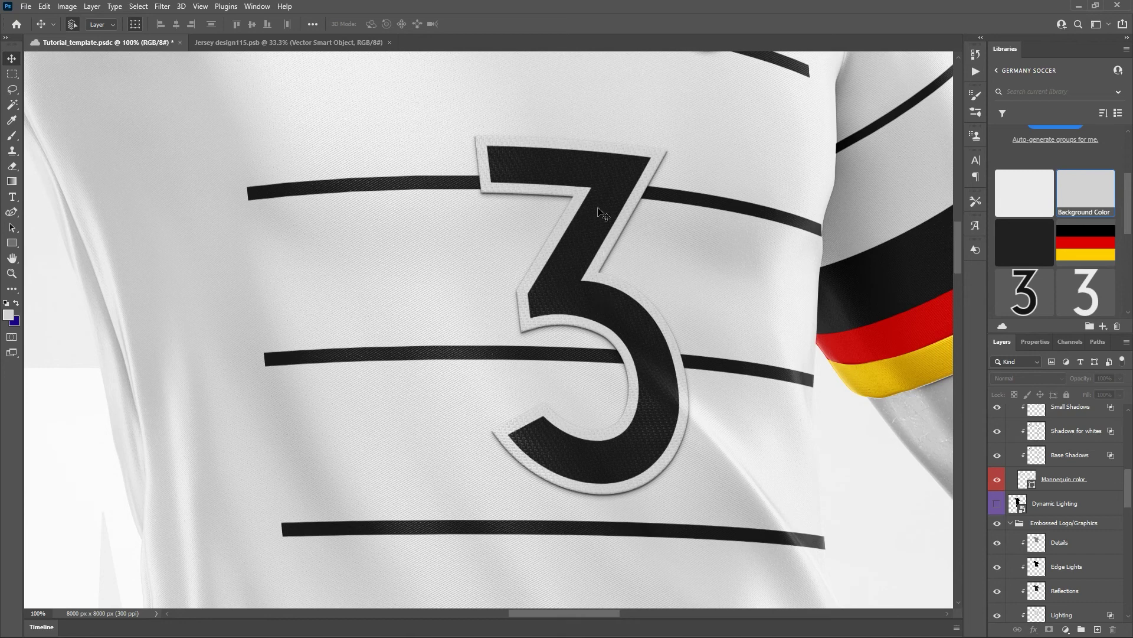
drag(713, 119, 640, 418)
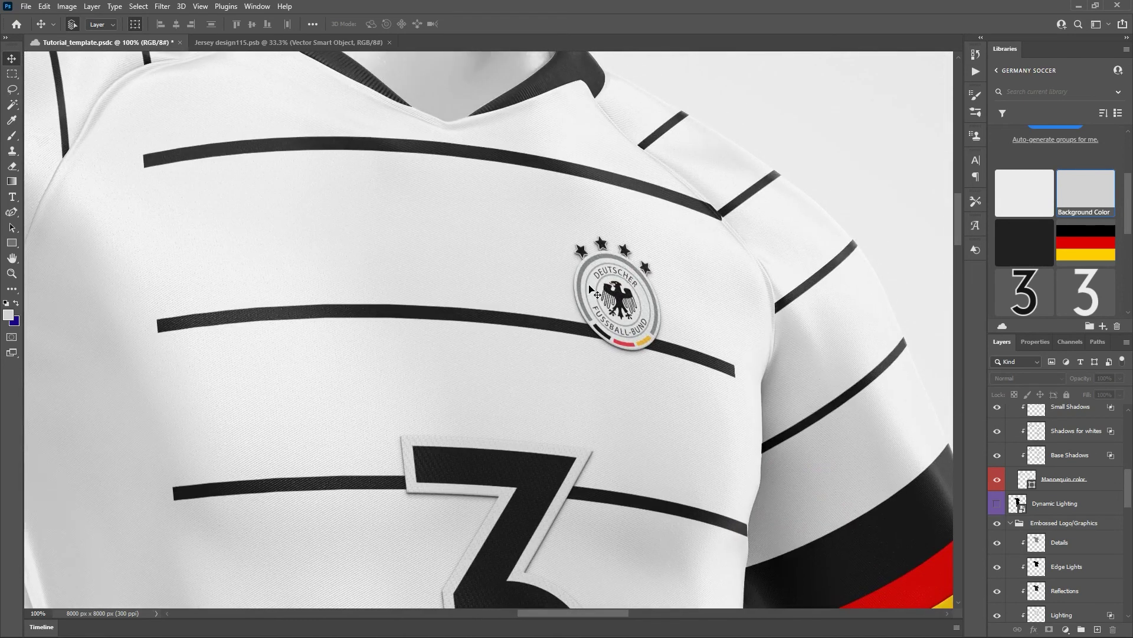
drag(751, 356, 466, 235)
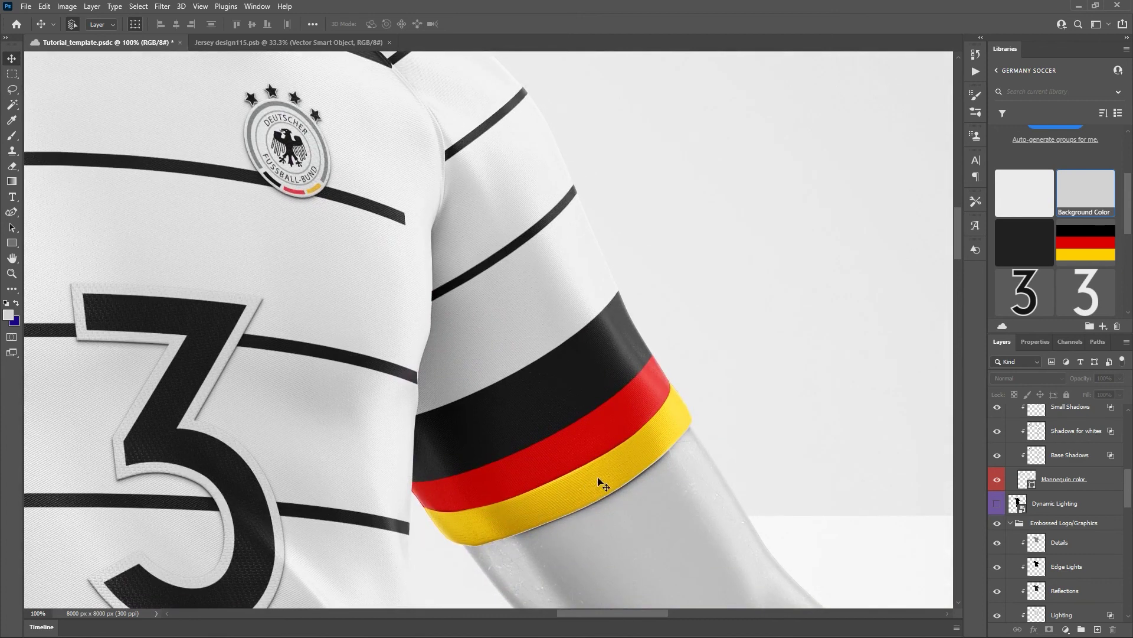
drag(288, 216, 683, 369)
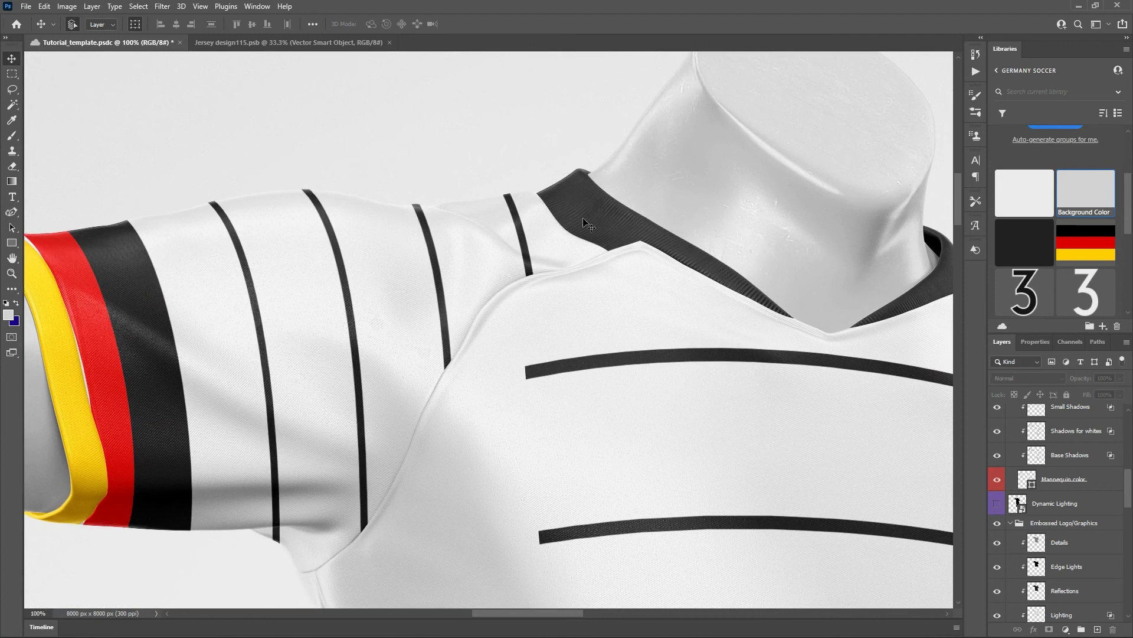
drag(784, 220, 653, 291)
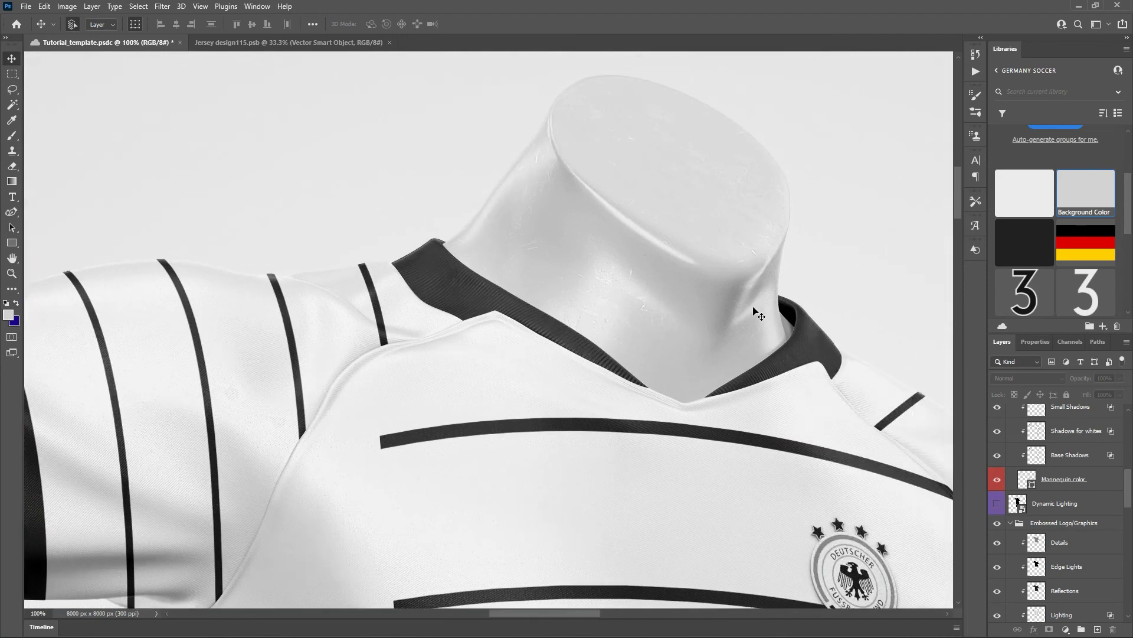
drag(330, 432, 690, 306)
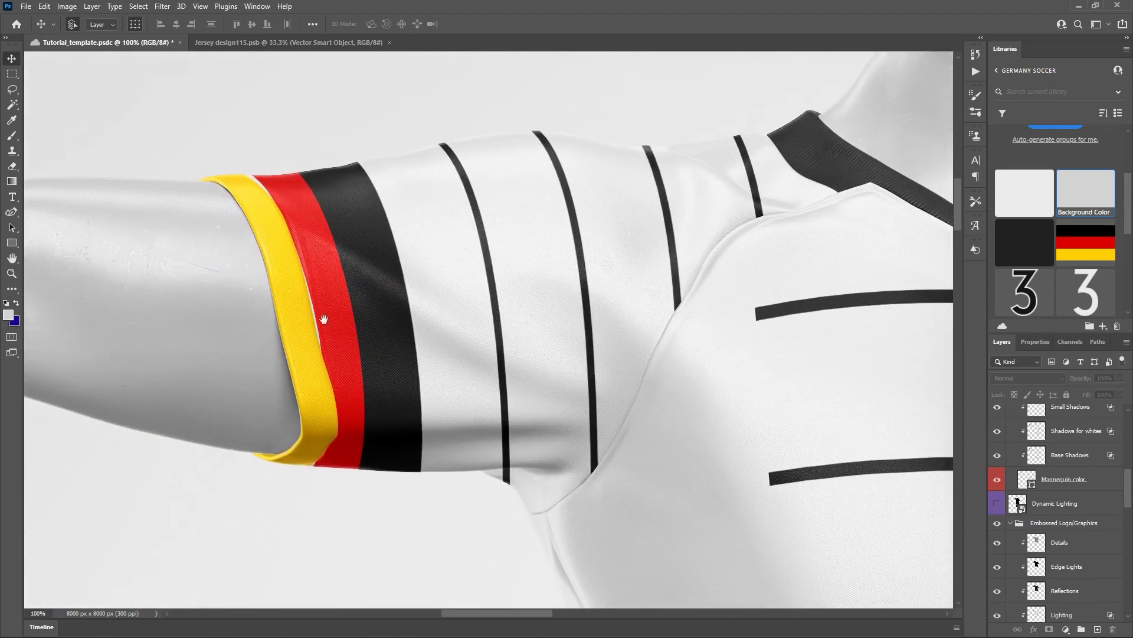
drag(324, 321, 615, 329)
drag(399, 313, 576, 316)
mouse_move(290, 296)
mouse_down()
mouse_move(479, 300)
mouse_move(731, 331)
mouse_up()
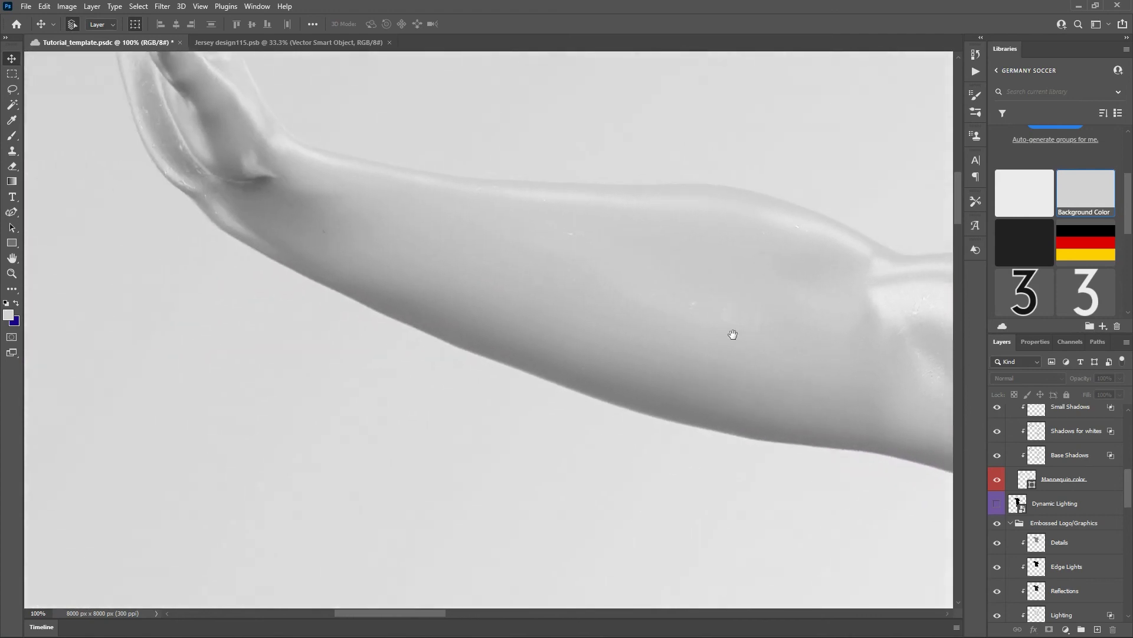
mouse_move(488, 290)
mouse_down()
mouse_move(706, 448)
mouse_move(713, 498)
mouse_move(435, 392)
mouse_up()
drag(690, 365, 353, 301)
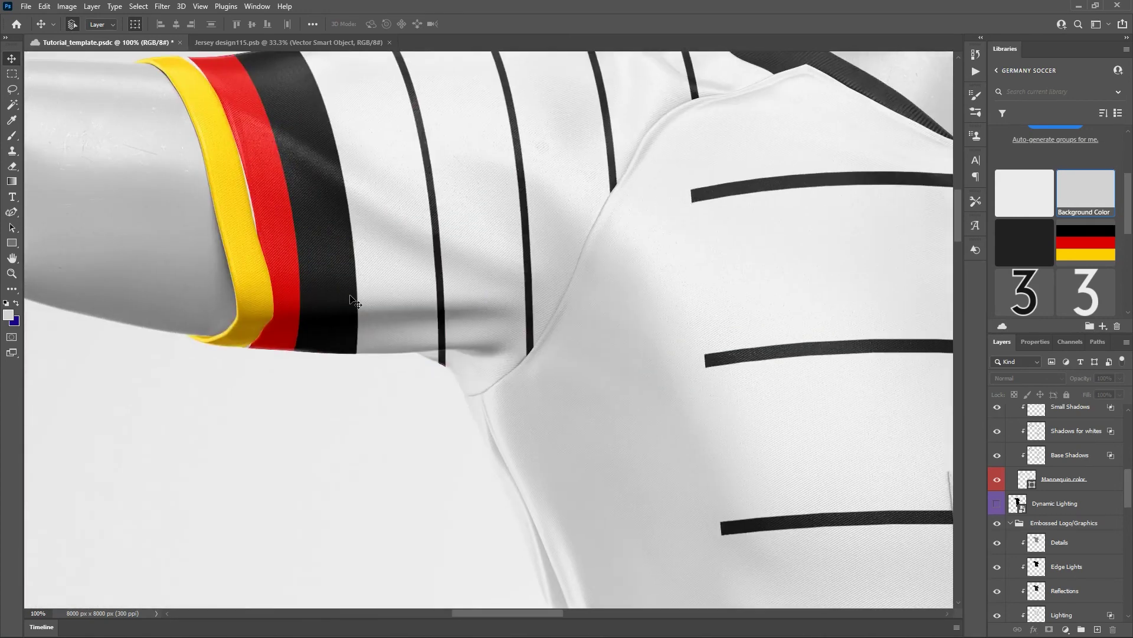
key(ctrl+0)
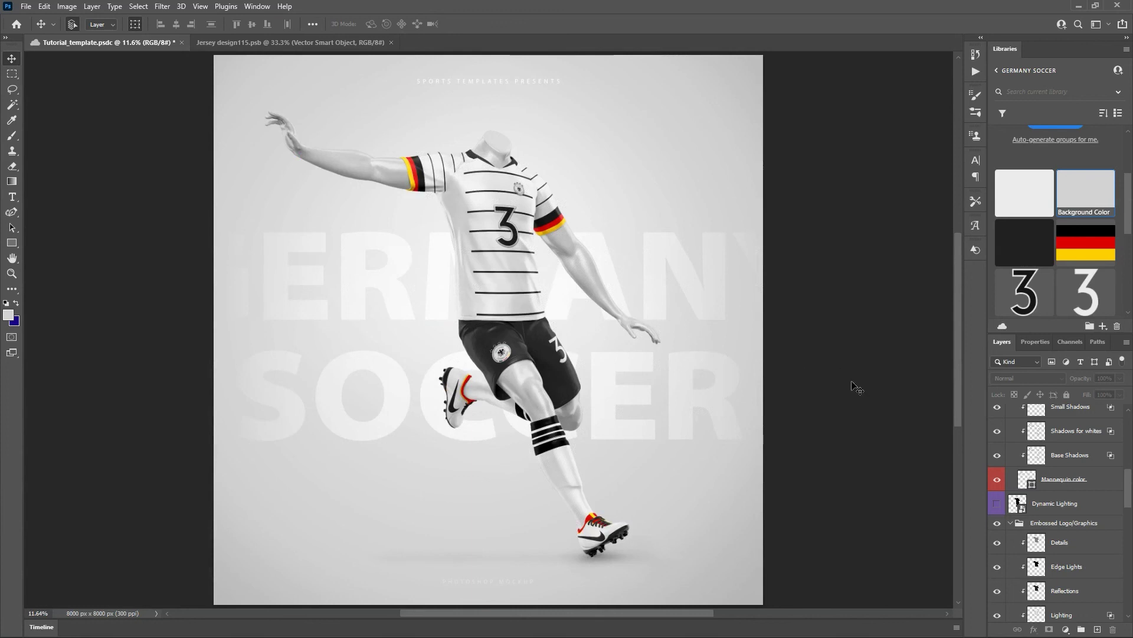
Turn on the Dynamic Lighting layer above the Embossed Logo/Graphics group and open its smart object contents.
click(996, 506)
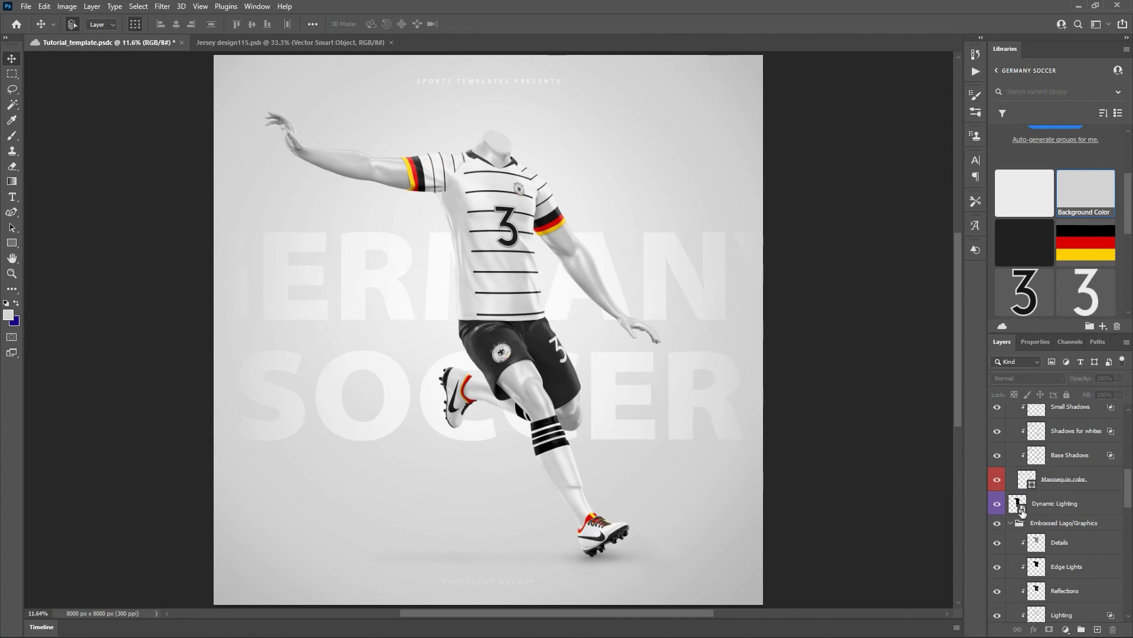
double_click(1023, 511)
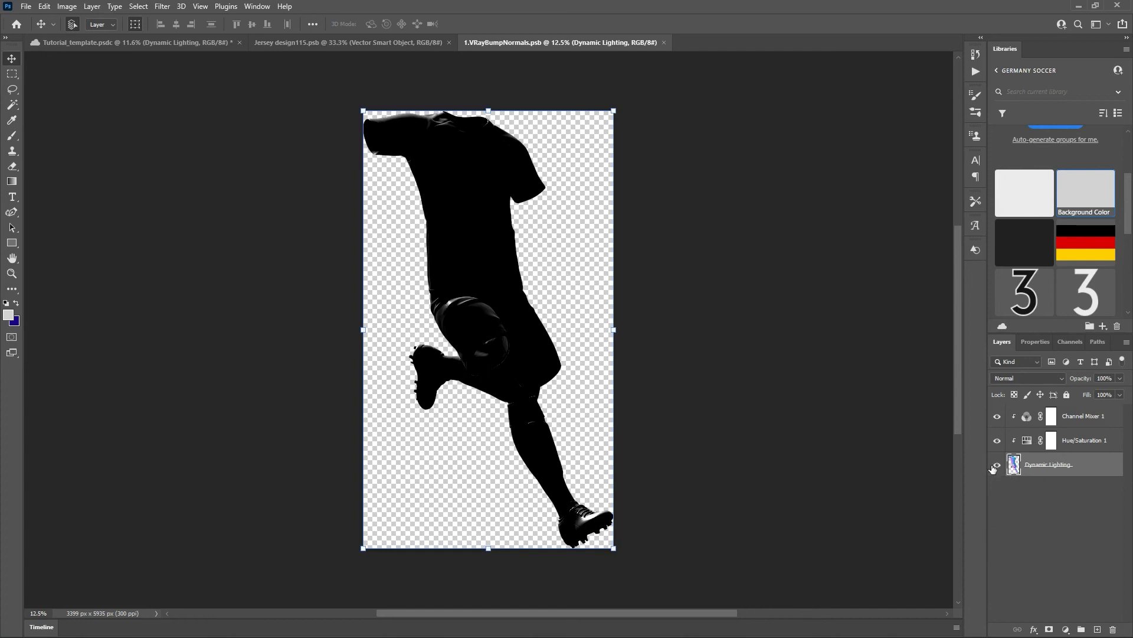
Set the Hue of the Hue/Saturation 1 adjustment to +27 in the dynamic lighting document.
click(1029, 444)
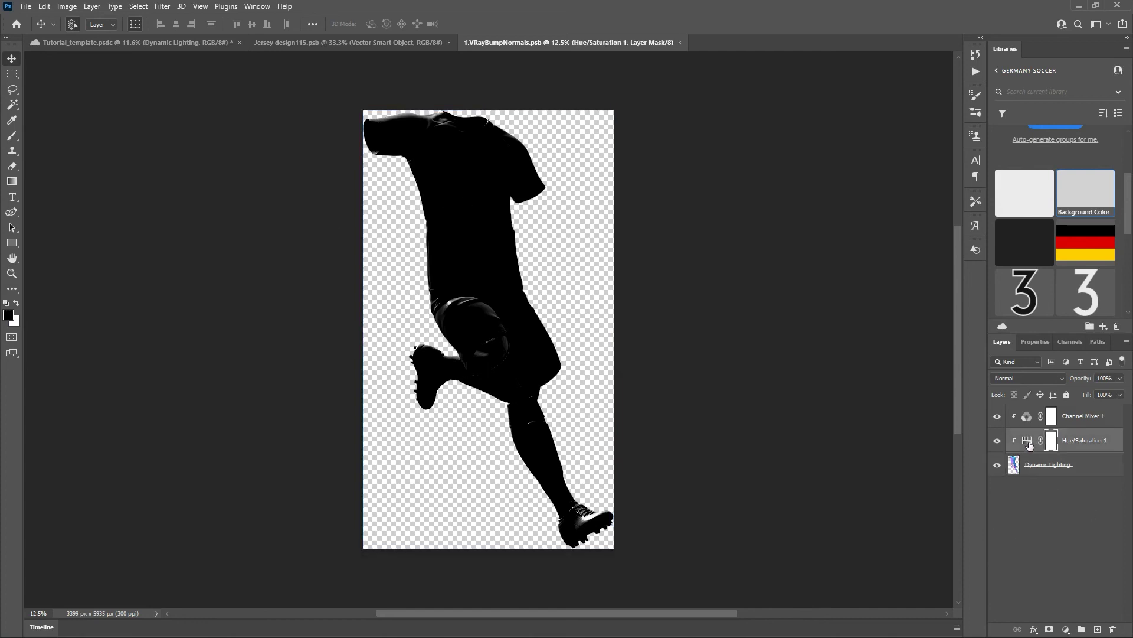
click(1036, 346)
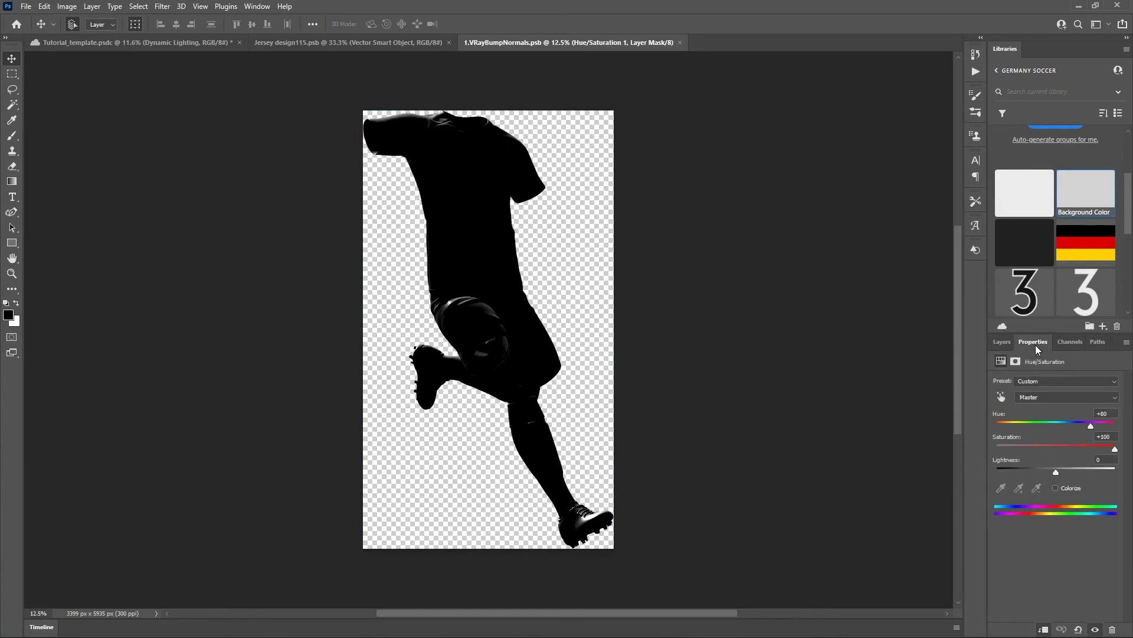
click(1002, 342)
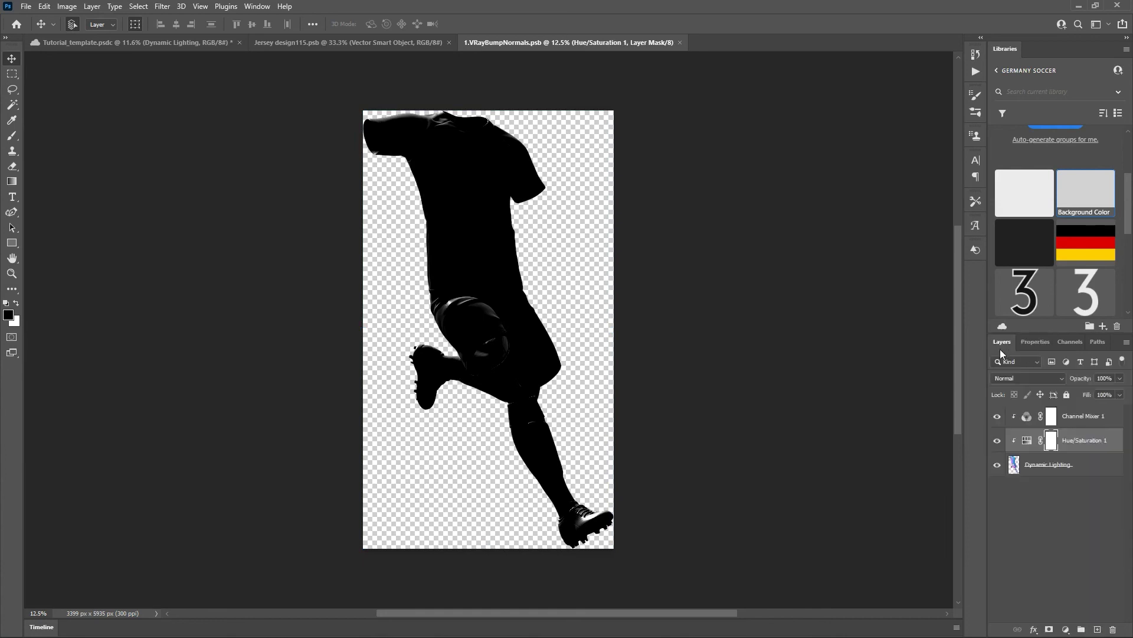
click(1030, 441)
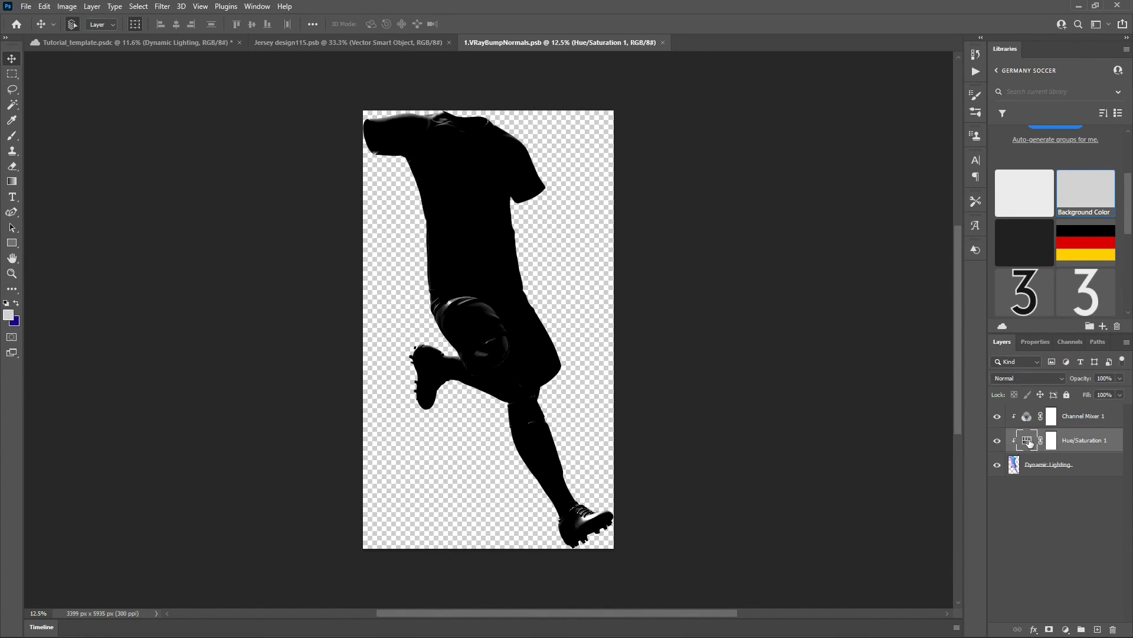
click(1033, 344)
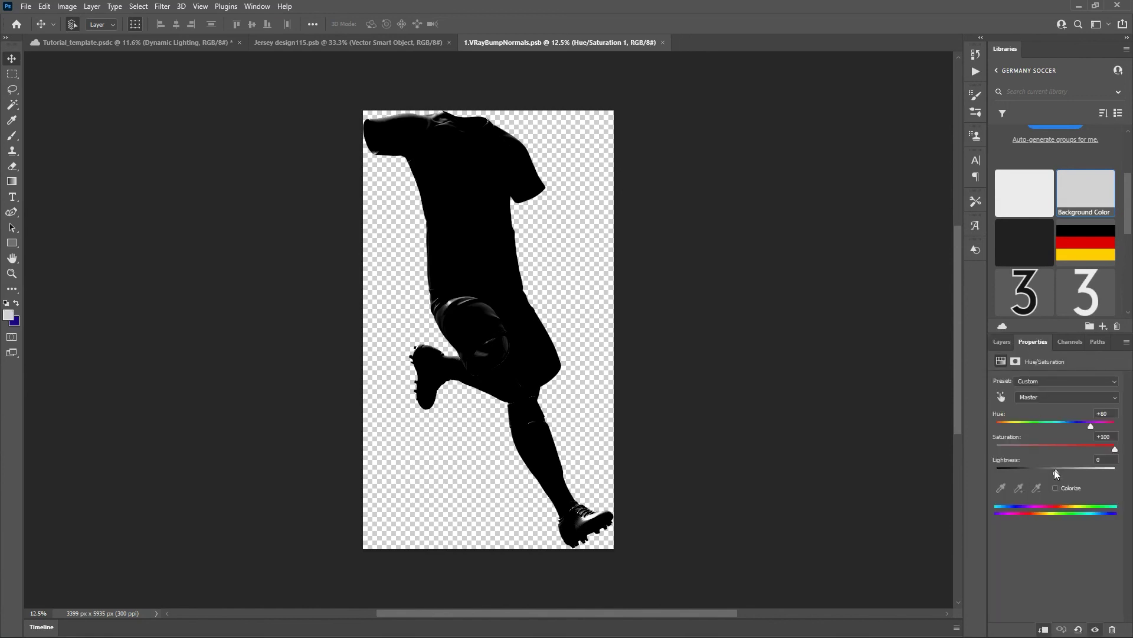
mouse_move(1090, 424)
mouse_down()
mouse_move(1060, 423)
mouse_move(1084, 425)
mouse_move(1072, 424)
mouse_up()
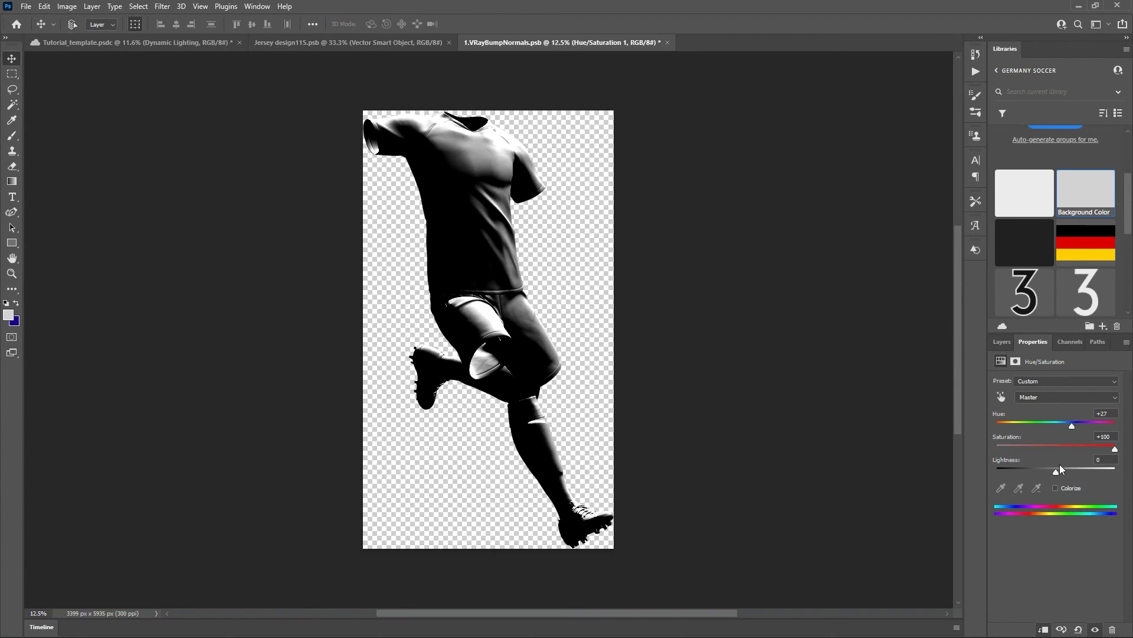
Save the dynamic lighting document, close the Jersey design115 document, and return to the Tutorial_template document.
key(ctrl+s)
click(449, 43)
click(193, 44)
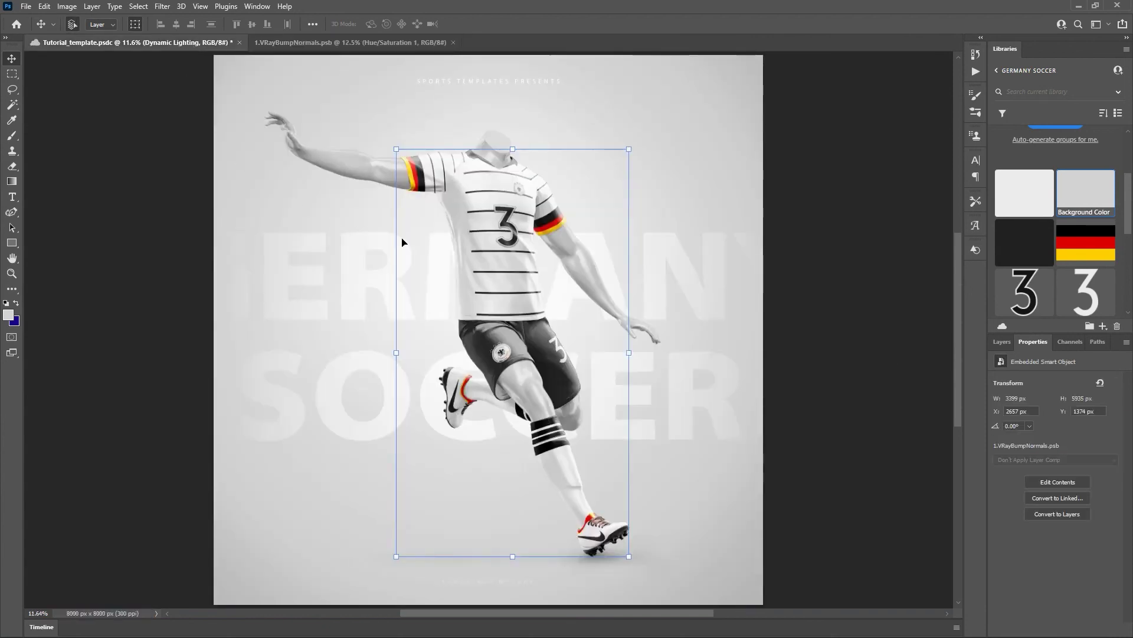
Turn on the Dynamic Lighting layer inside the Mannequin group, toggling its visibility to compare the effect.
click(1007, 346)
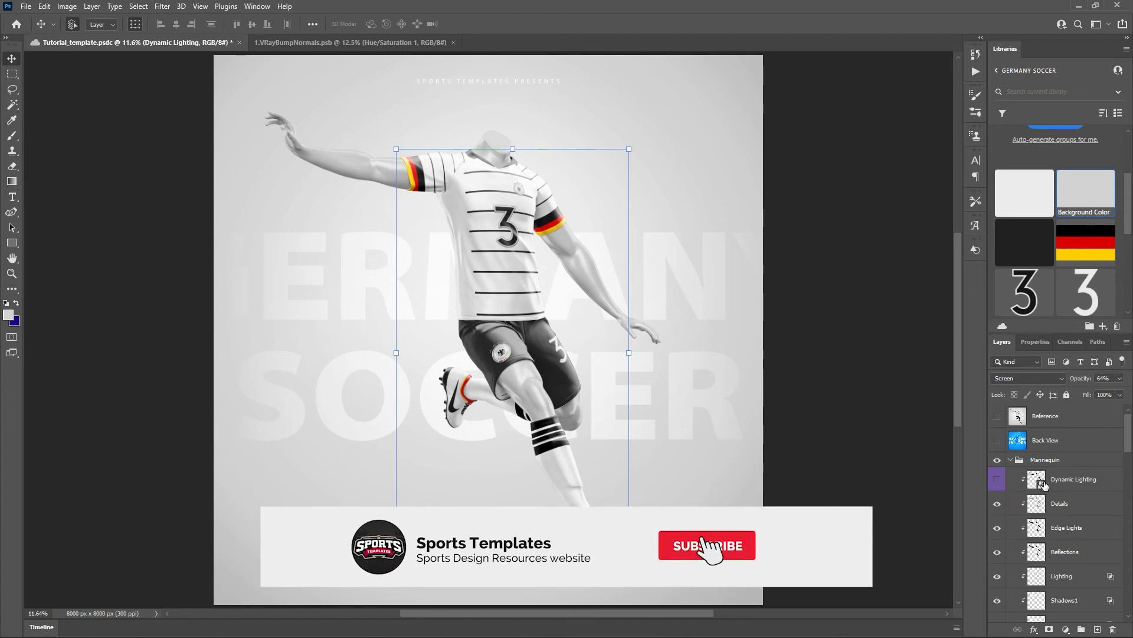
scroll(1025, 485, down, 1)
click(997, 456)
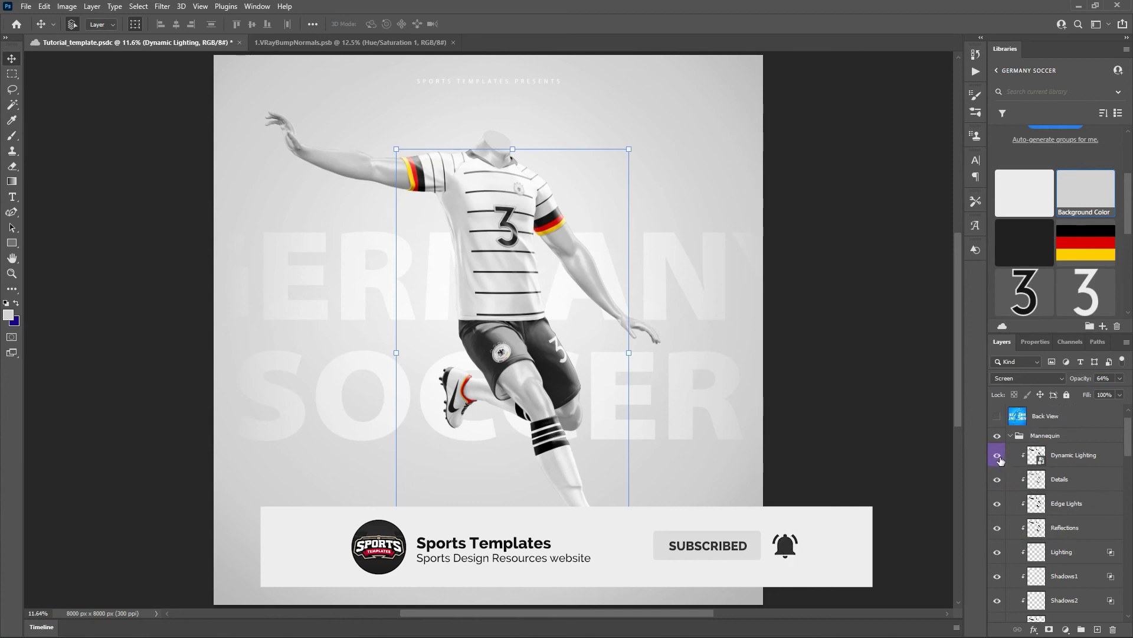
click(998, 456)
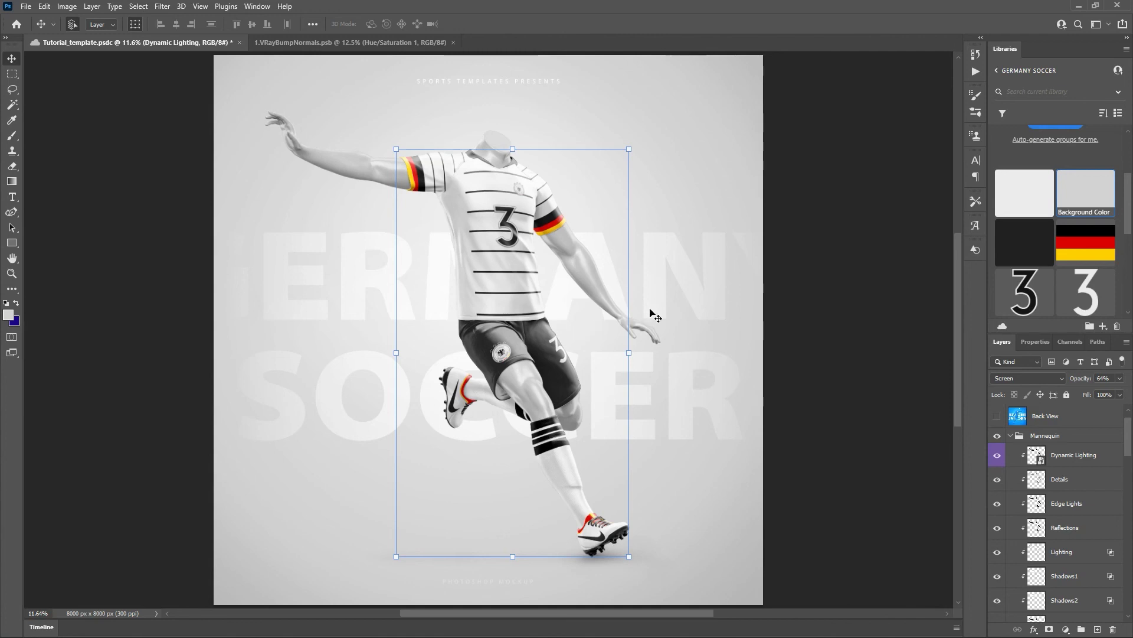
scroll(769, 258, down, 1)
scroll(769, 260, up, 1)
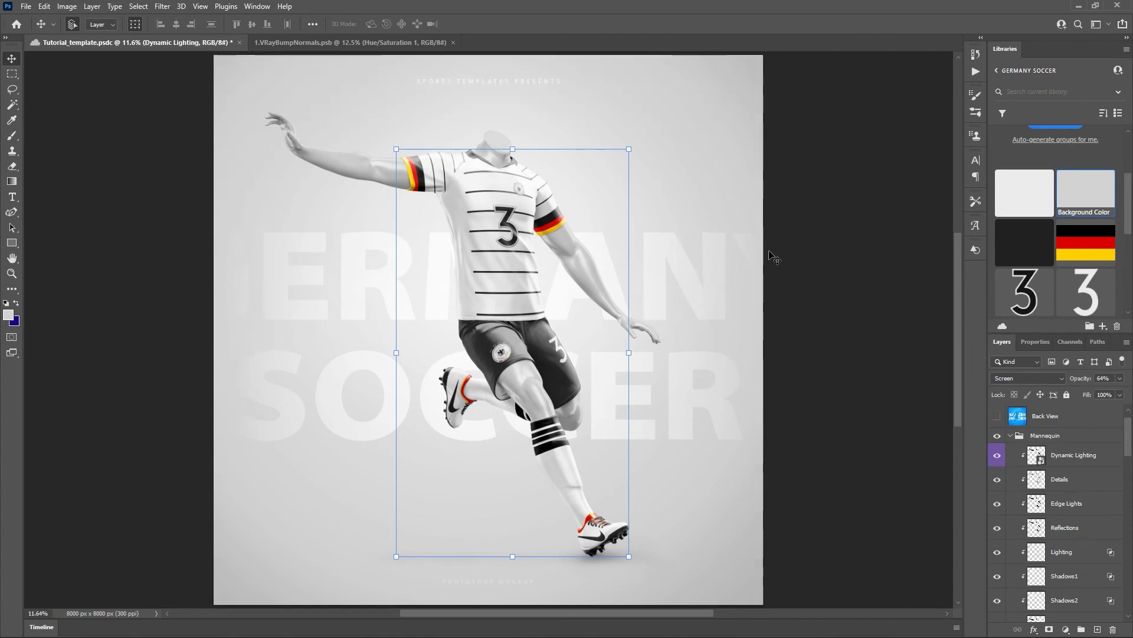